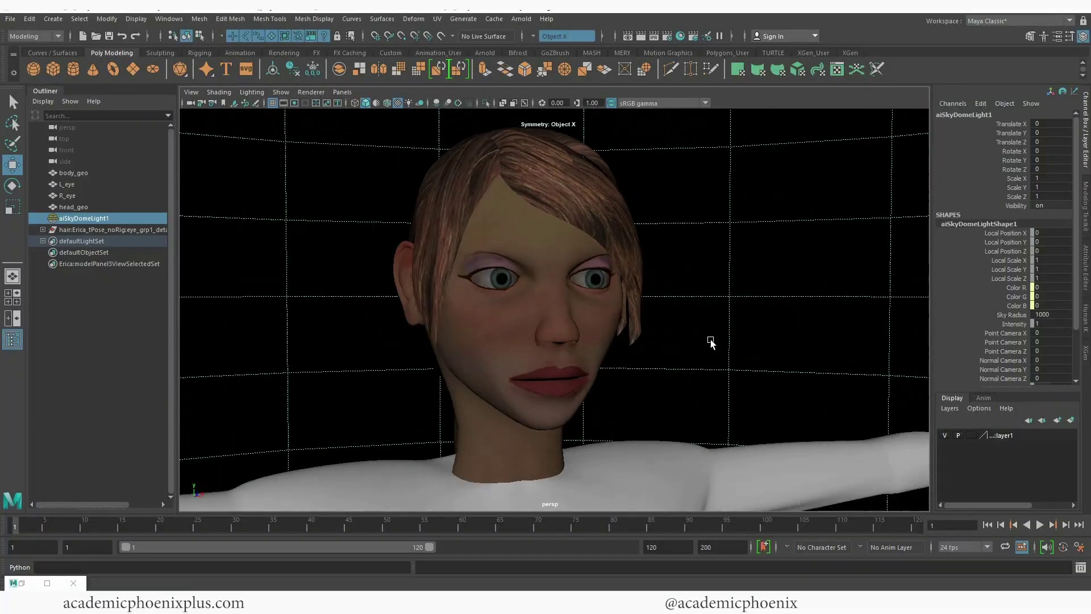
# Step: Examine the character's head and face from several angles
pyautogui.keyDown('alt'); pyautogui.moveTo(714, 341); pyautogui.dragTo(660, 345); pyautogui.keyUp('alt')
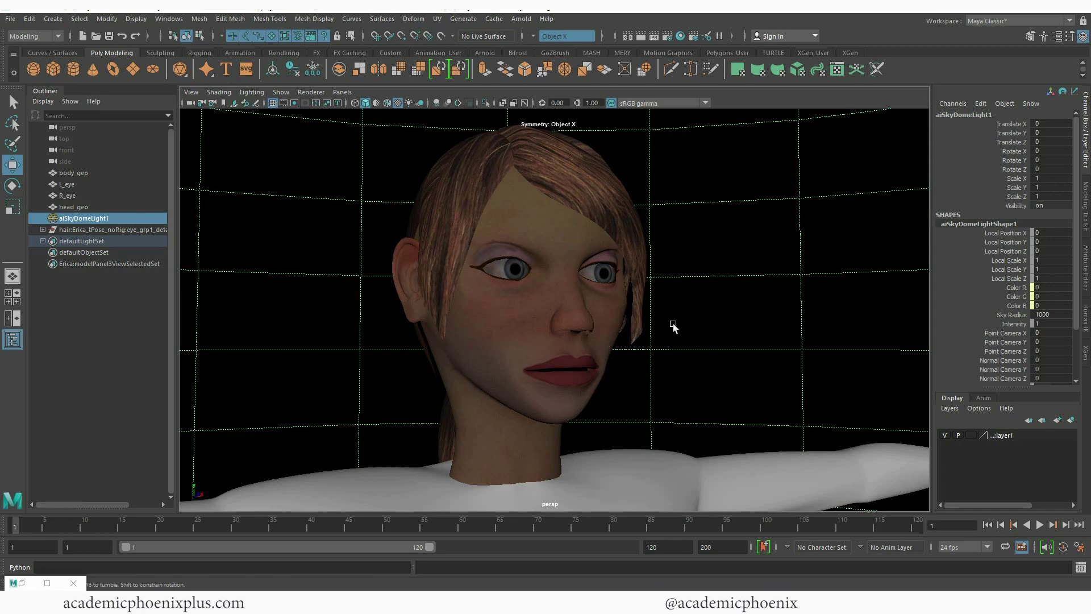
pyautogui.keyDown('alt'); pyautogui.moveTo(672, 323); pyautogui.dragTo(661, 308); pyautogui.keyUp('alt')
pyautogui.keyDown('alt'); pyautogui.moveTo(649, 302); pyautogui.dragTo(600, 368, button='right'); pyautogui.keyUp('alt')
pyautogui.keyDown('alt'); pyautogui.moveTo(615, 376); pyautogui.dragTo(618, 375); pyautogui.keyUp('alt')
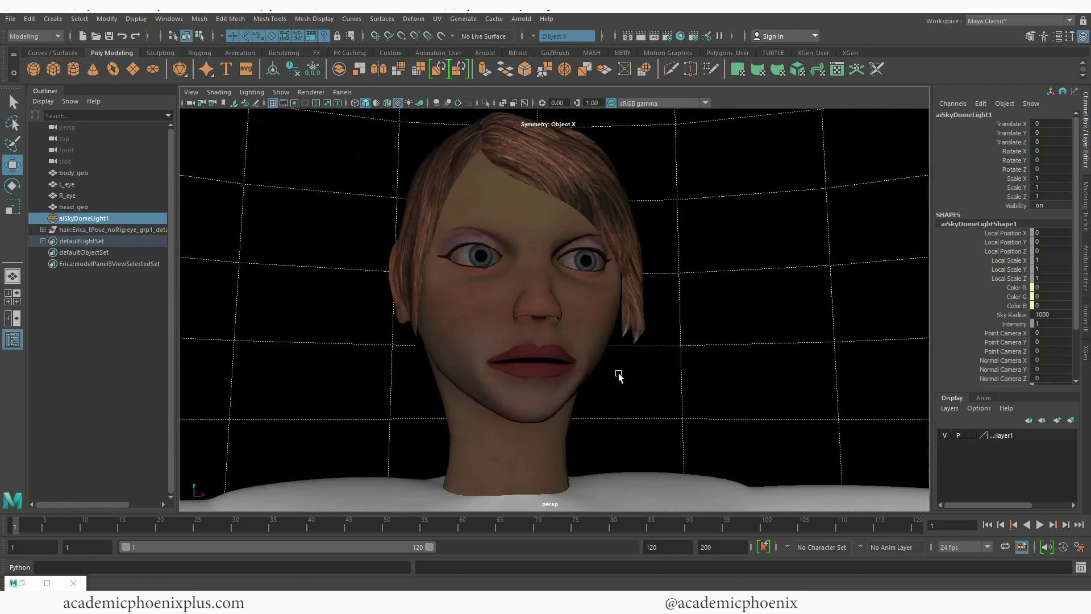
pyautogui.keyDown('alt'); pyautogui.moveTo(546, 396); pyautogui.dragTo(555, 414); pyautogui.keyUp('alt')
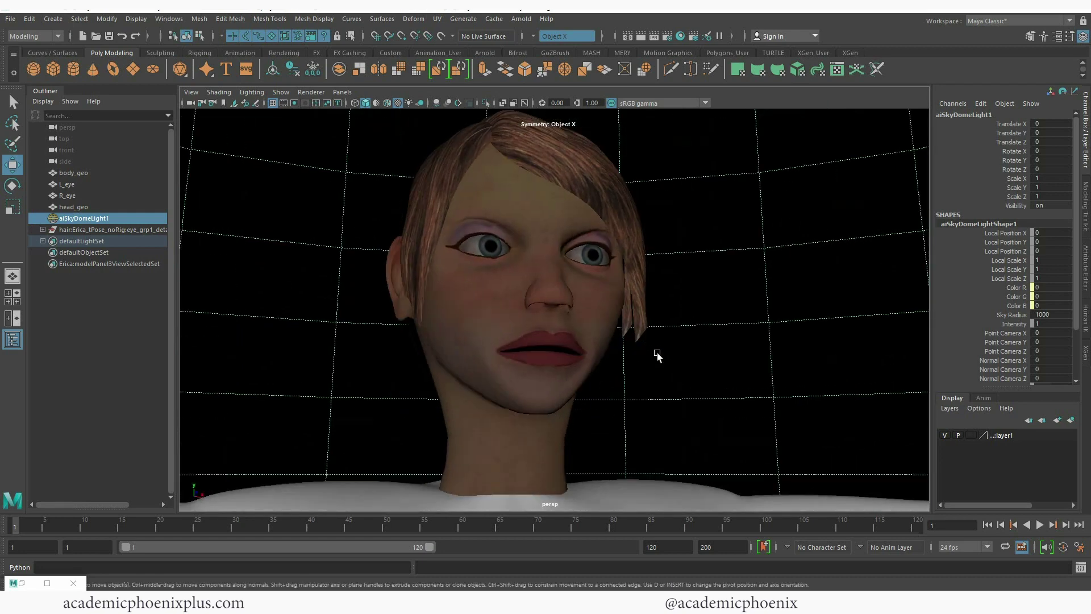
pyautogui.keyDown('alt'); pyautogui.moveTo(669, 336); pyautogui.dragTo(665, 341); pyautogui.keyUp('alt')
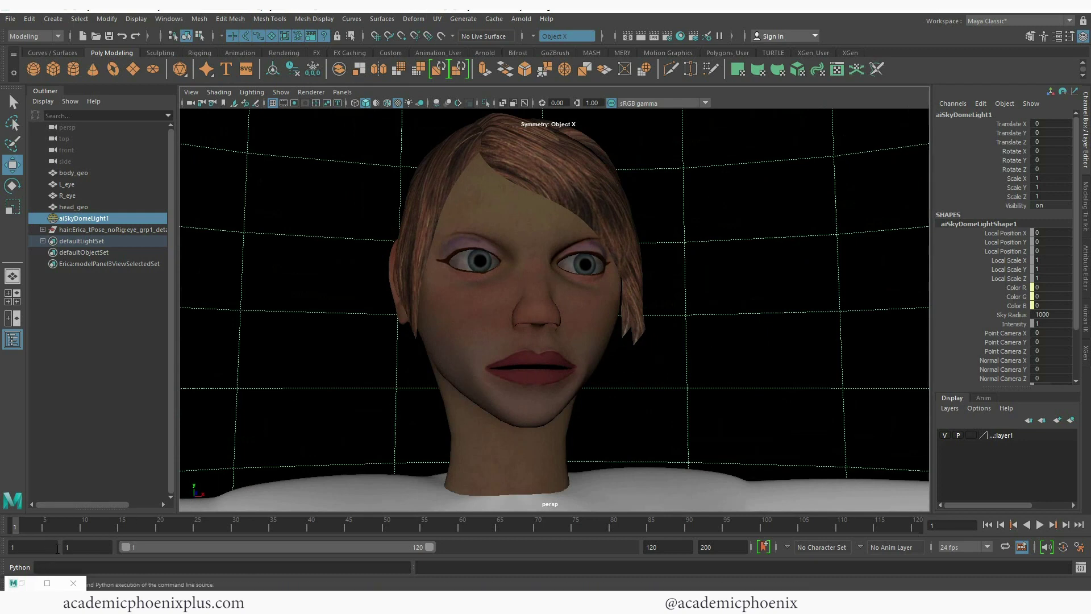
# Step: Select the R_eye geometry, and view Snapshot_02 in the Arnold RenderView
pyautogui.click(477, 312)
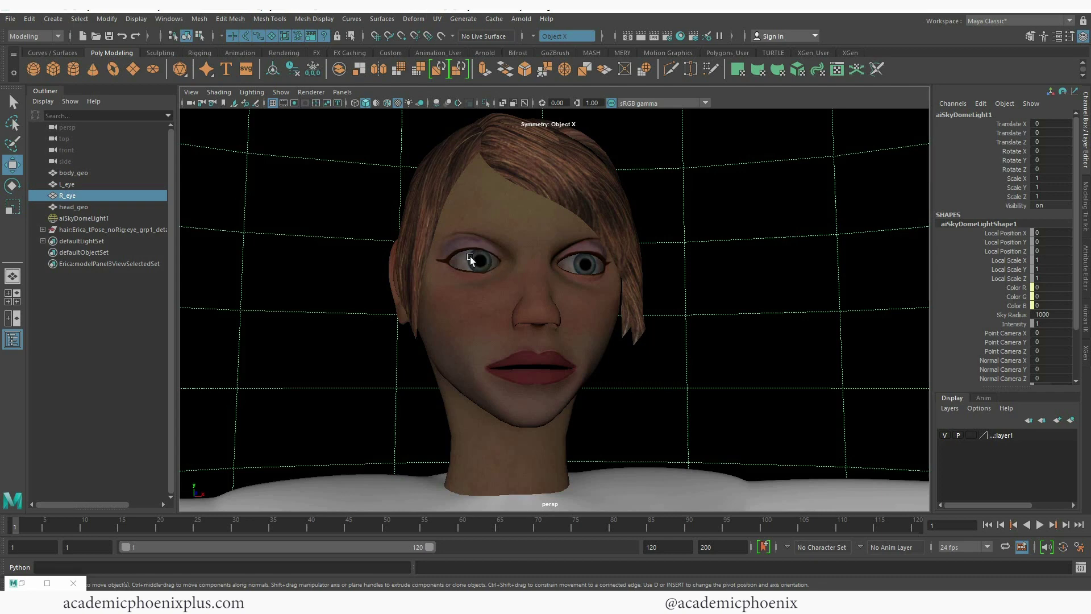
pyautogui.click(486, 267)
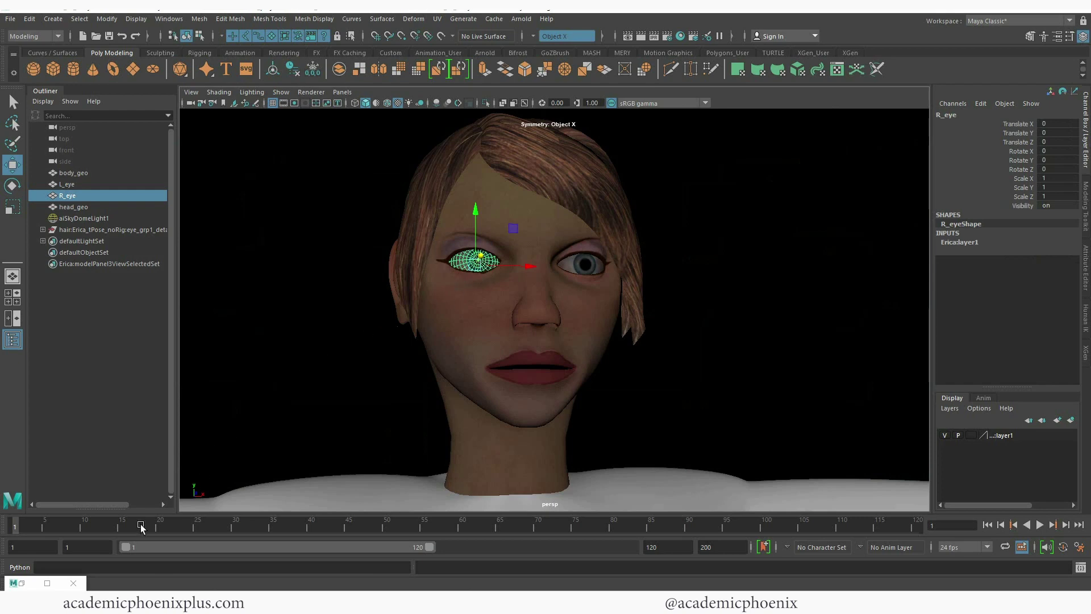
pyautogui.click(23, 585)
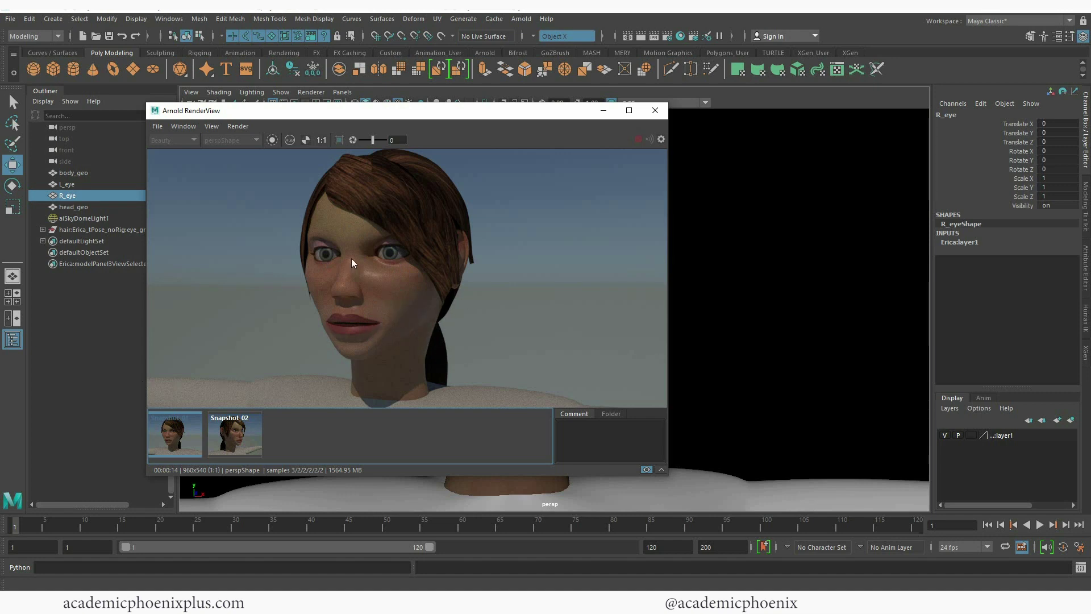
pyautogui.click(246, 440)
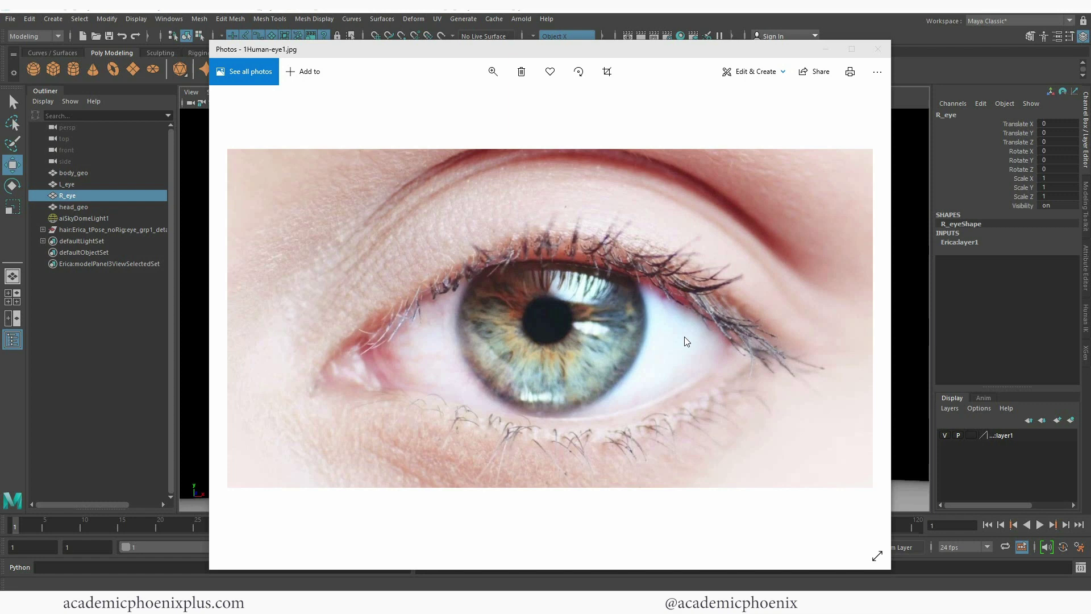
# Step: Browse the human eye photos, the eye anatomy diagram and the animated-character eye references, examining the shapes of iris, pupil and cornea
pyautogui.press('Right')
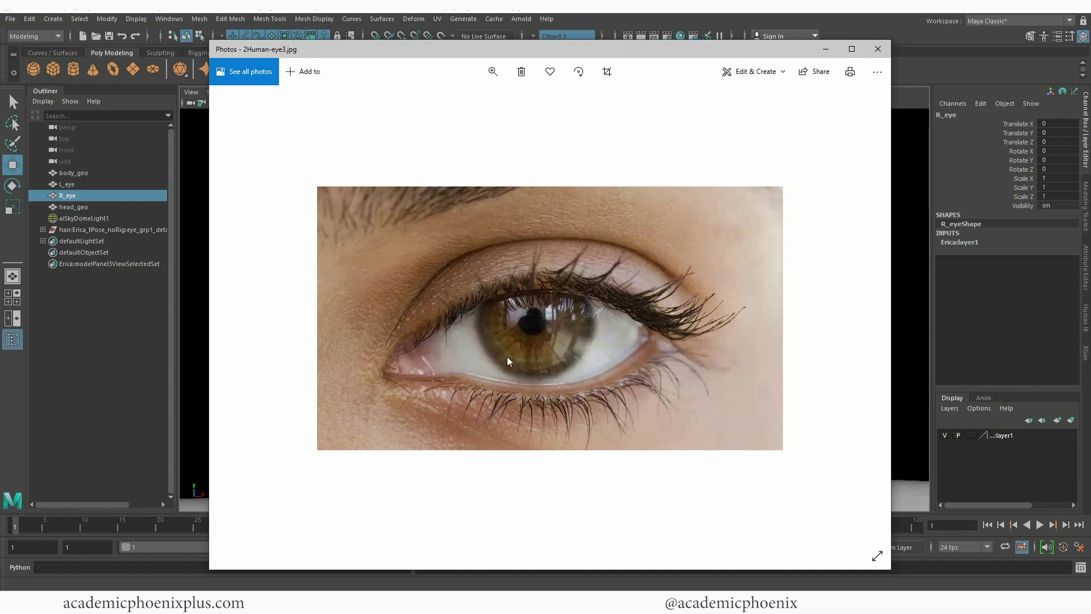
pyautogui.press('Right')
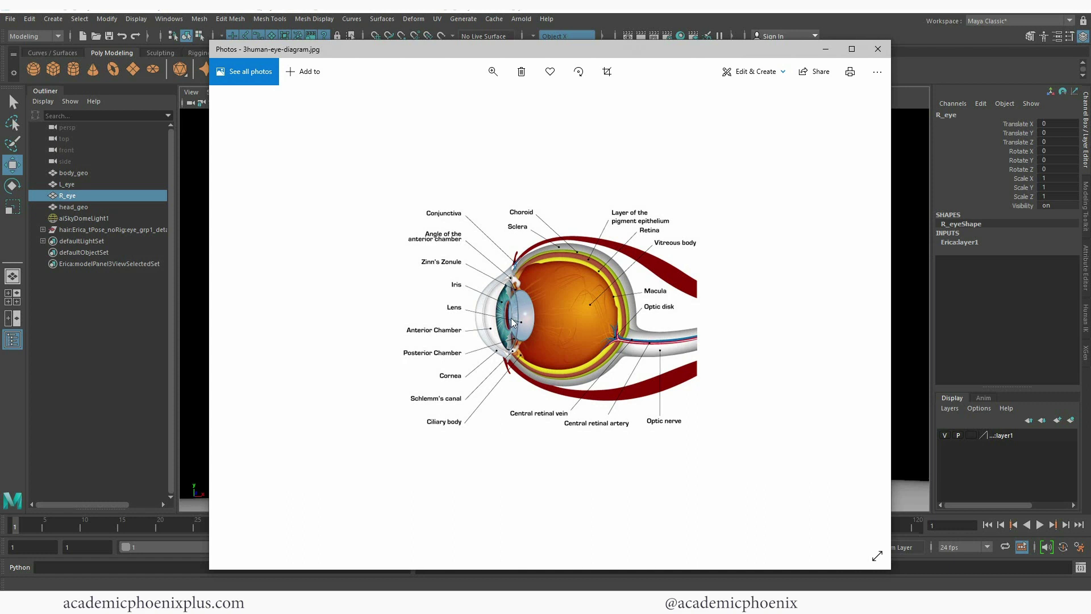
pyautogui.press('Right')
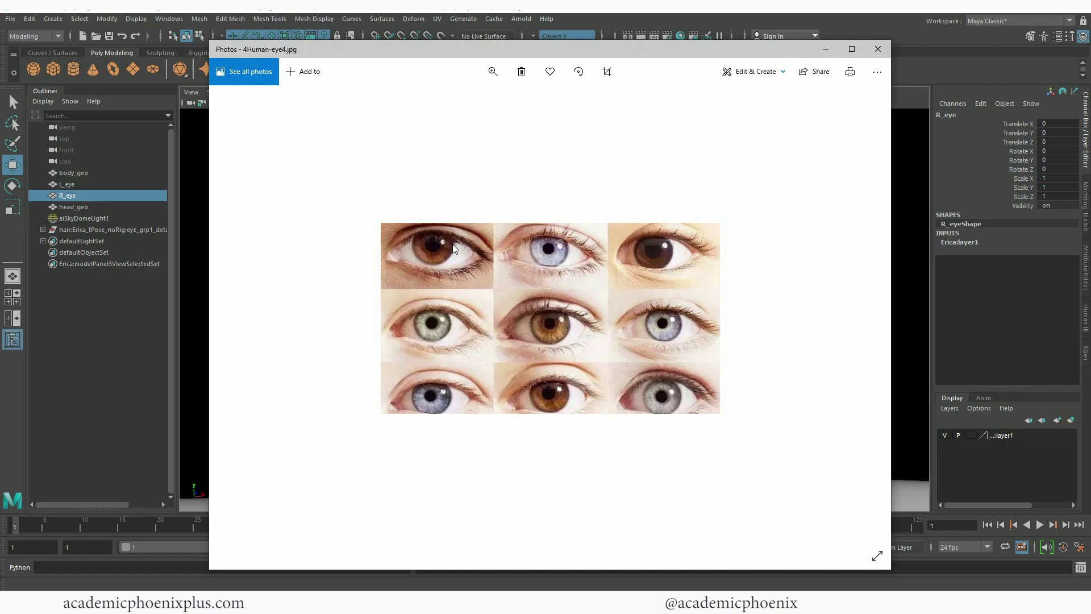
pyautogui.press('Right')
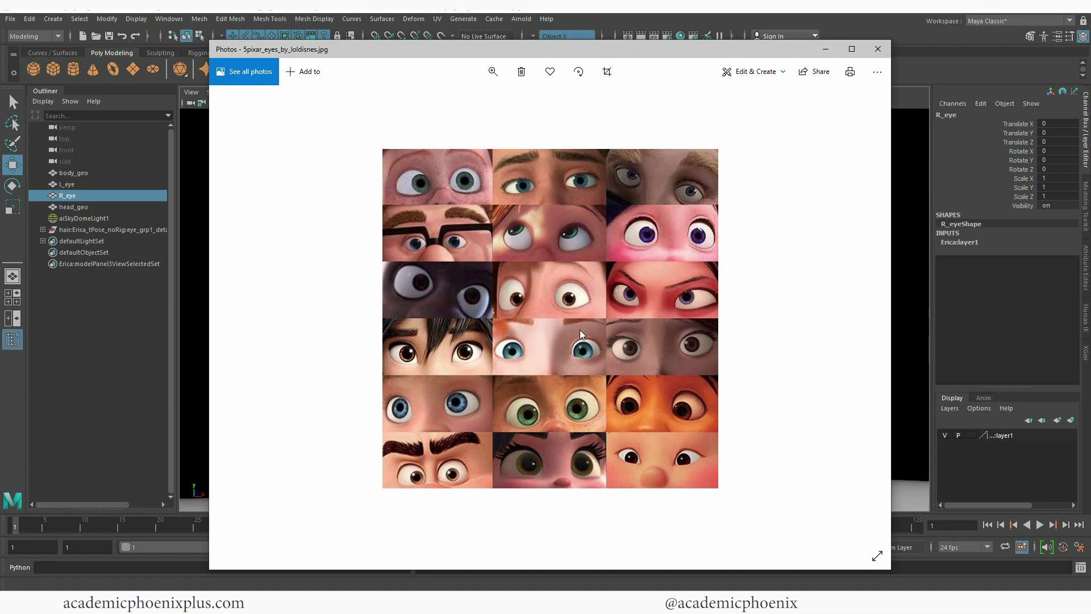
pyautogui.press('Right')
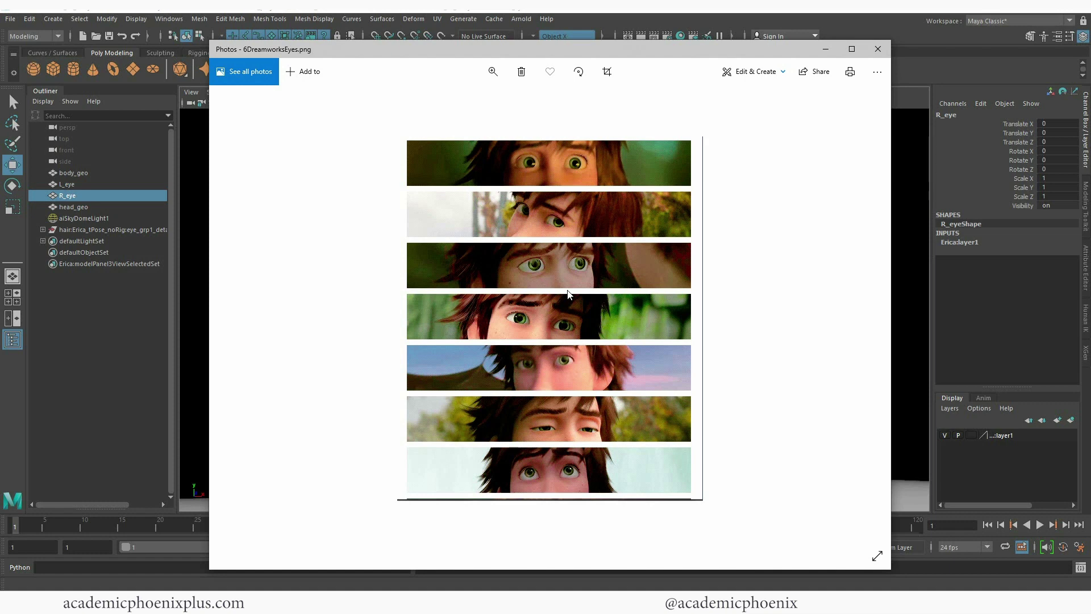
pyautogui.press('Right')
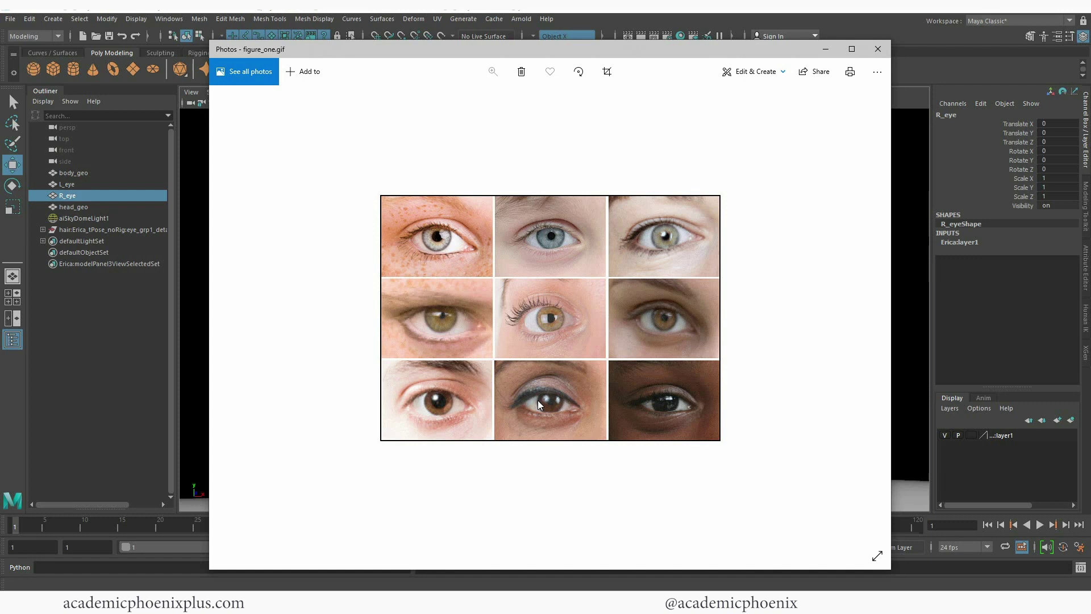
pyautogui.press('Right')
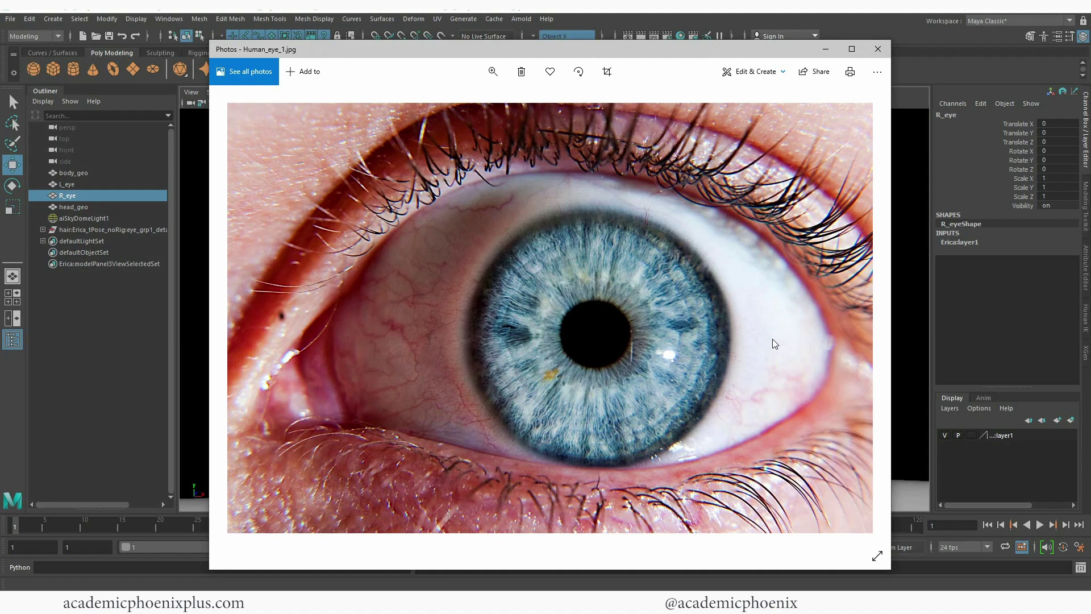
pyautogui.press('Right')
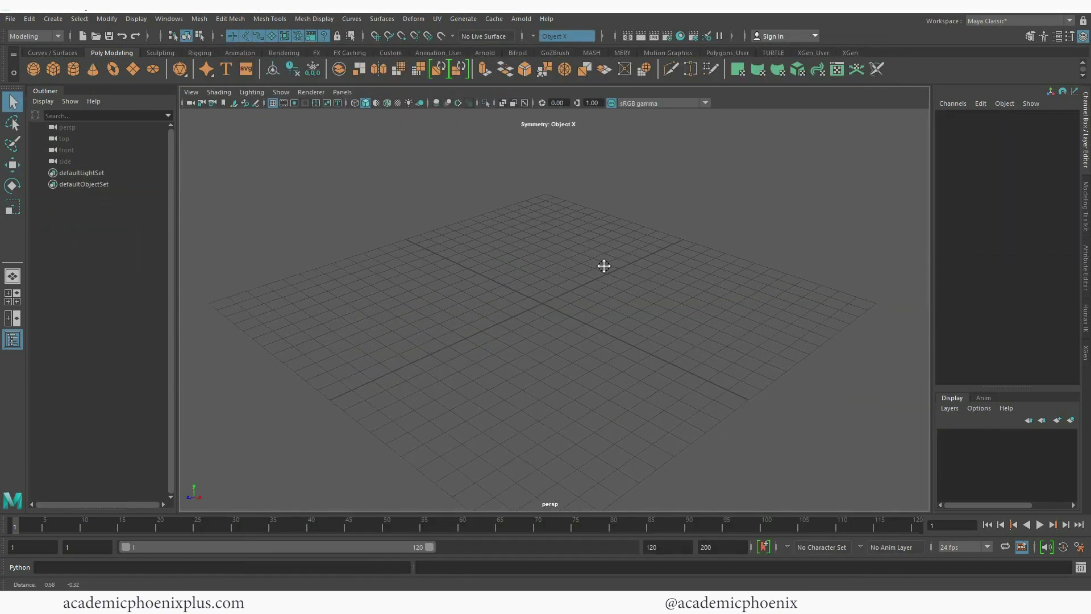
pyautogui.keyDown('alt'); pyautogui.moveTo(601, 263); pyautogui.dragTo(599, 269); pyautogui.keyUp('alt')
# Step: Create a polygon sphere and set its Z rotation to 90 degrees
pyautogui.click(33, 69)
pyautogui.press('e')
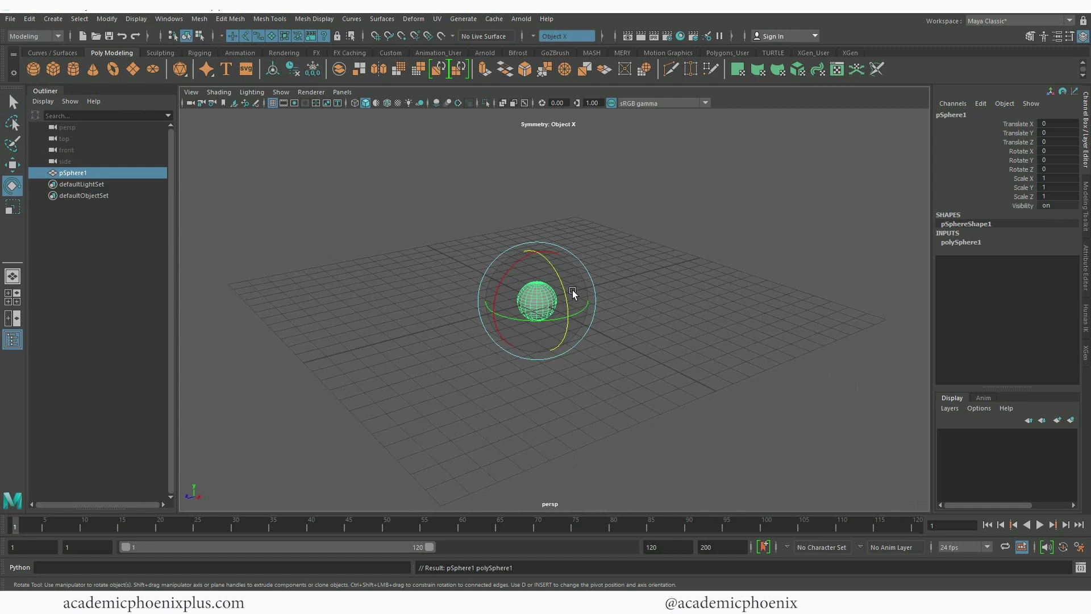
pyautogui.moveTo(561, 273); pyautogui.dragTo(573, 336)
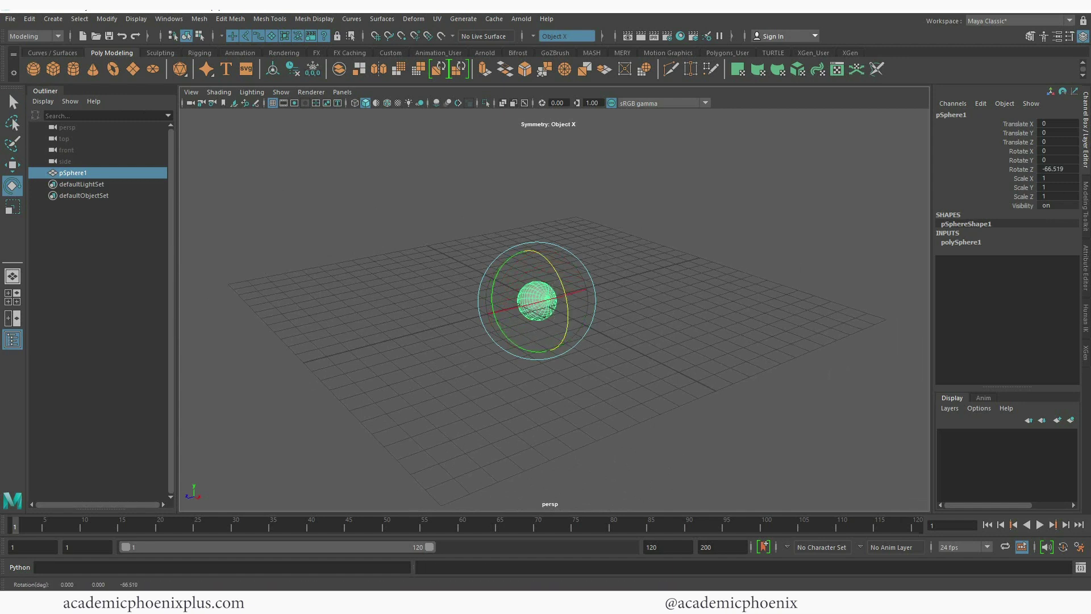
pyautogui.doubleClick(1056, 169)
pyautogui.write('90')
pyautogui.press('Return')
# Step: Scale the sphere uniformly to about 3.71 and raise it to about 3.71 on Y so it rests on the grid
pyautogui.press('r')
pyautogui.moveTo(536, 298); pyautogui.dragTo(551, 184)
pyautogui.press('w')
pyautogui.click(961, 242)
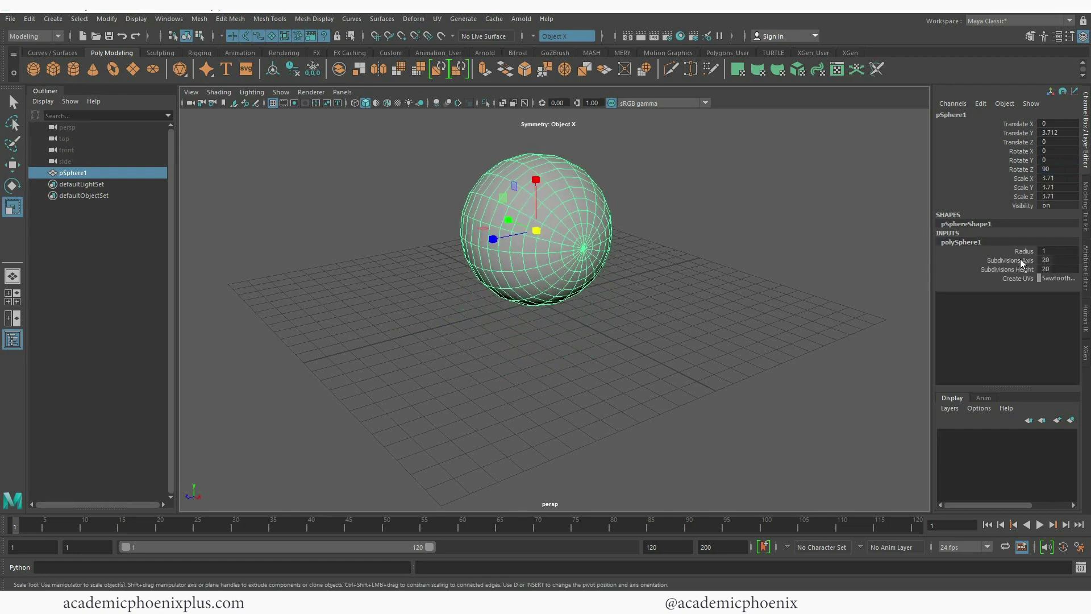
pyautogui.moveTo(1022, 262); pyautogui.dragTo(1022, 271)
pyautogui.moveTo(746, 221); pyautogui.dragTo(759, 215, button='middle')
pyautogui.click(749, 225)
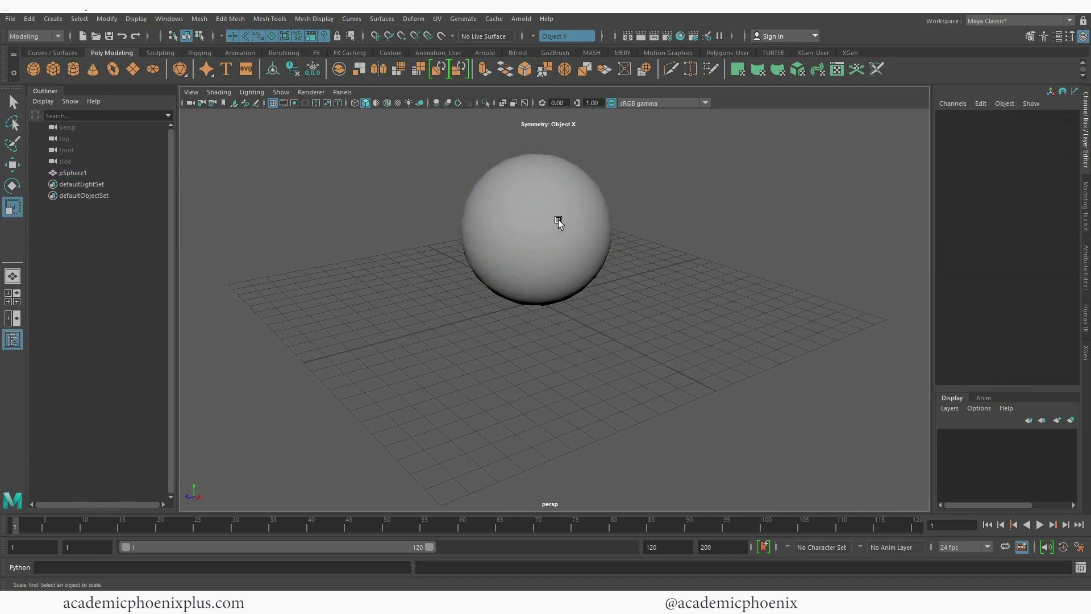
pyautogui.click(558, 221)
pyautogui.click(751, 311)
pyautogui.keyDown('alt'); pyautogui.moveTo(752, 312); pyautogui.dragTo(785, 339); pyautogui.keyUp('alt')
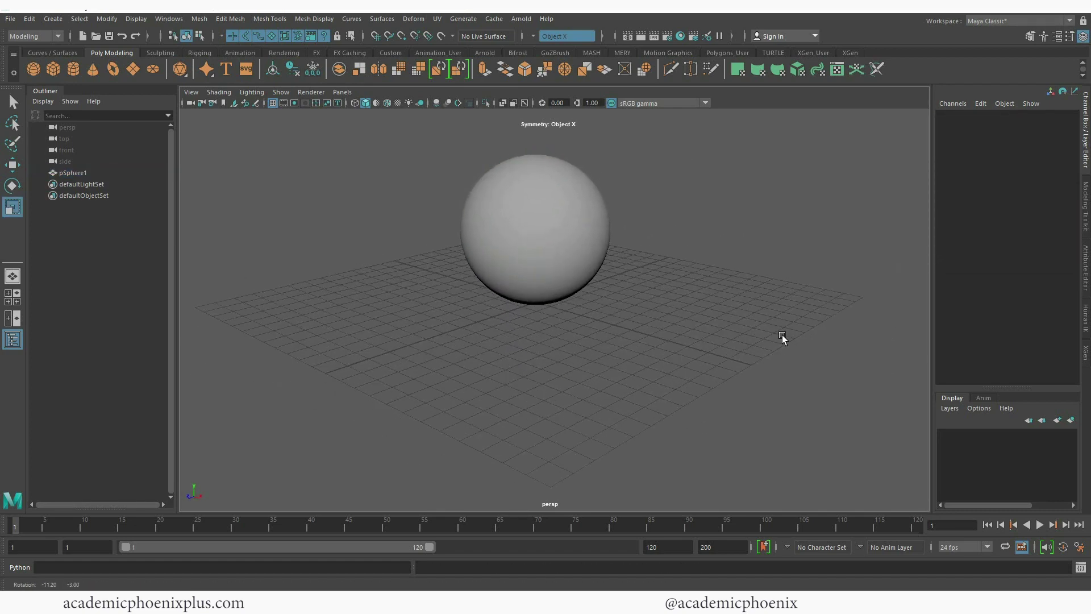
# Step: Pull the vertex at the sphere's front pole outward along X with soft selection to form a cornea bulge
pyautogui.click(574, 279)
pyautogui.keyDown('alt'); pyautogui.moveTo(731, 325); pyautogui.dragTo(807, 230, button='right'); pyautogui.keyUp('alt')
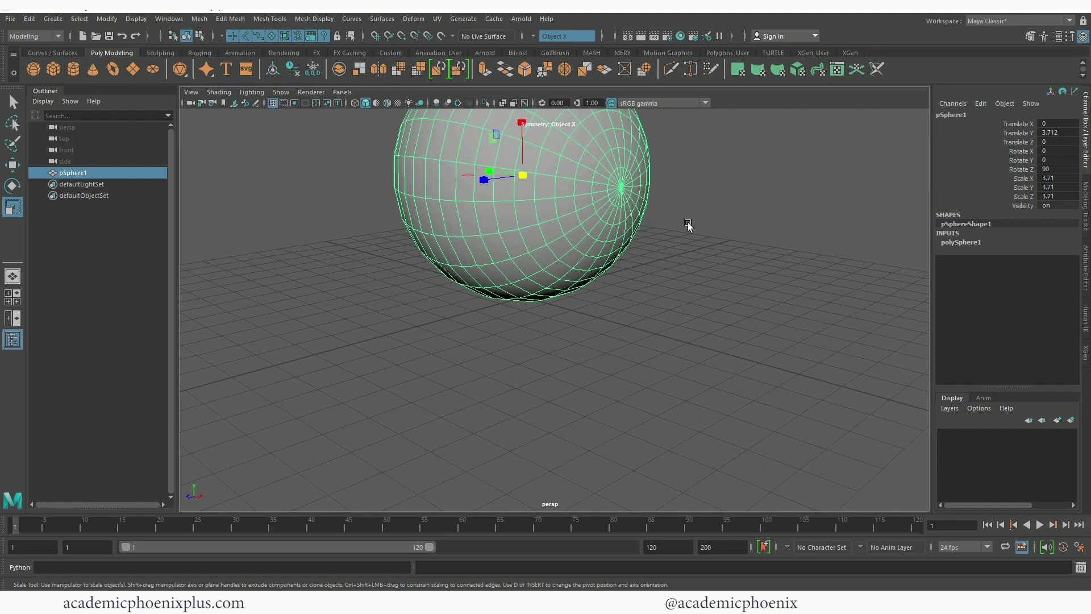
pyautogui.keyDown('alt'); pyautogui.moveTo(690, 227); pyautogui.dragTo(693, 289, button='middle'); pyautogui.keyUp('alt')
pyautogui.keyDown('alt'); pyautogui.moveTo(692, 289); pyautogui.dragTo(770, 289, button='right'); pyautogui.keyUp('alt')
pyautogui.keyDown('alt'); pyautogui.moveTo(792, 309); pyautogui.dragTo(682, 271); pyautogui.keyUp('alt')
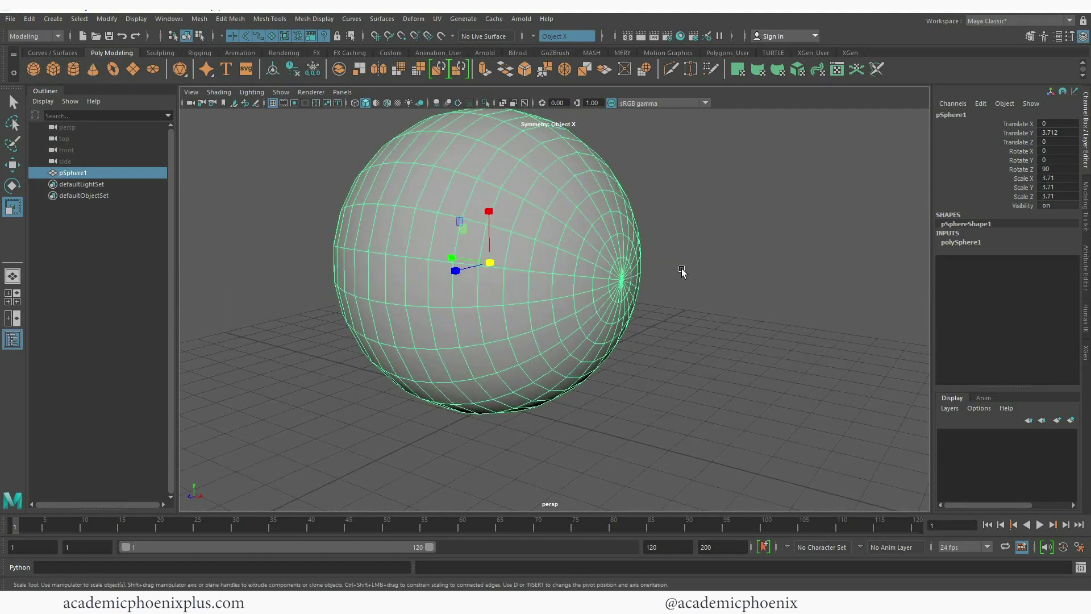
pyautogui.rightClick(603, 234)
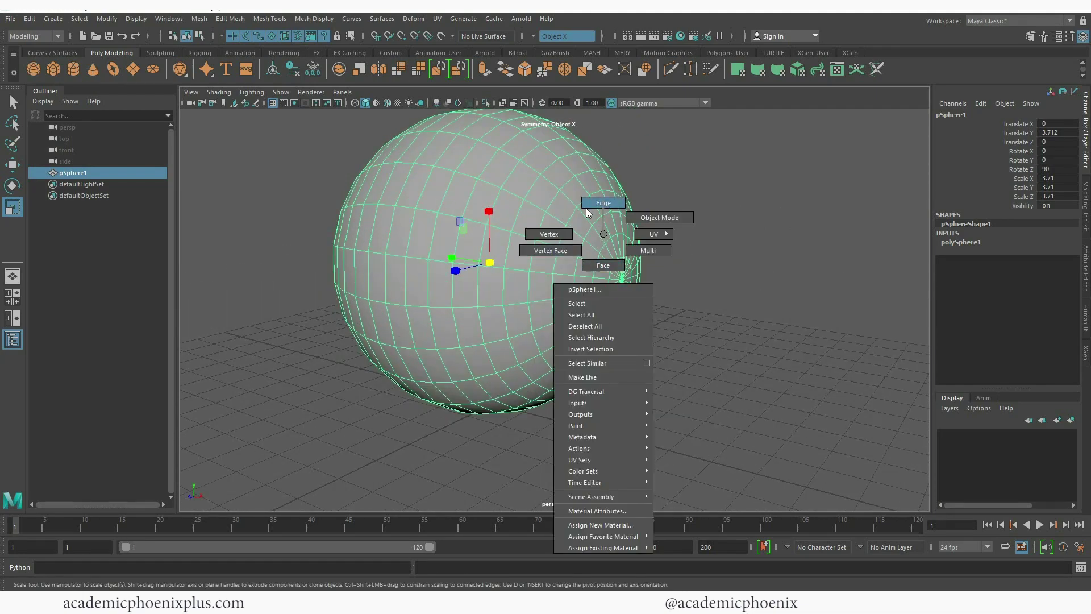
pyautogui.click(549, 234)
pyautogui.click(624, 279)
pyautogui.press('w')
pyautogui.keyDown('alt'); pyautogui.moveTo(624, 279); pyautogui.dragTo(535, 282); pyautogui.keyUp('alt')
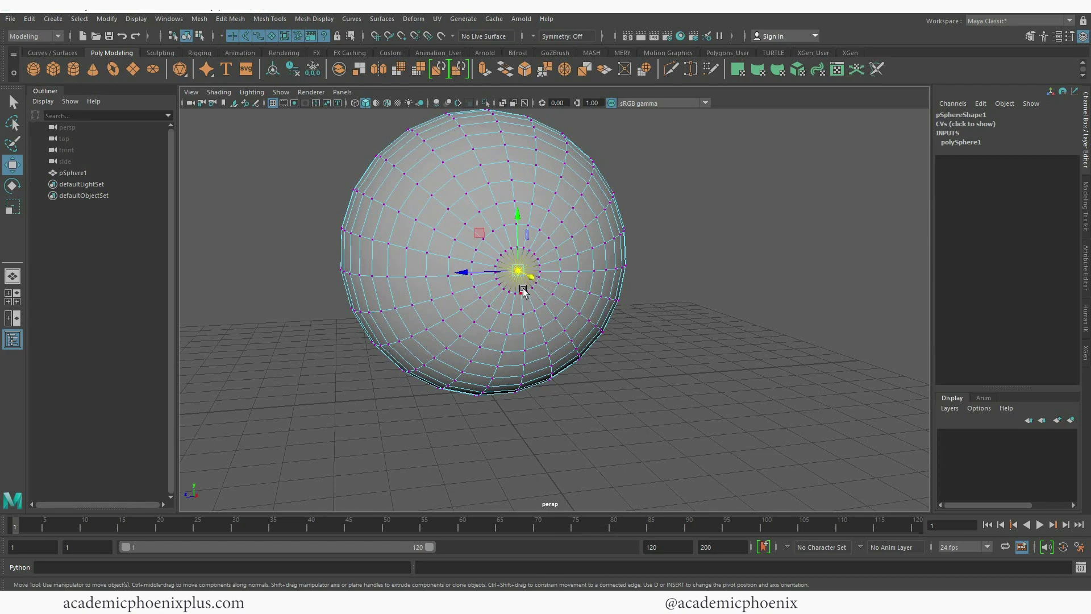
pyautogui.moveTo(517, 272); pyautogui.dragTo(637, 273)
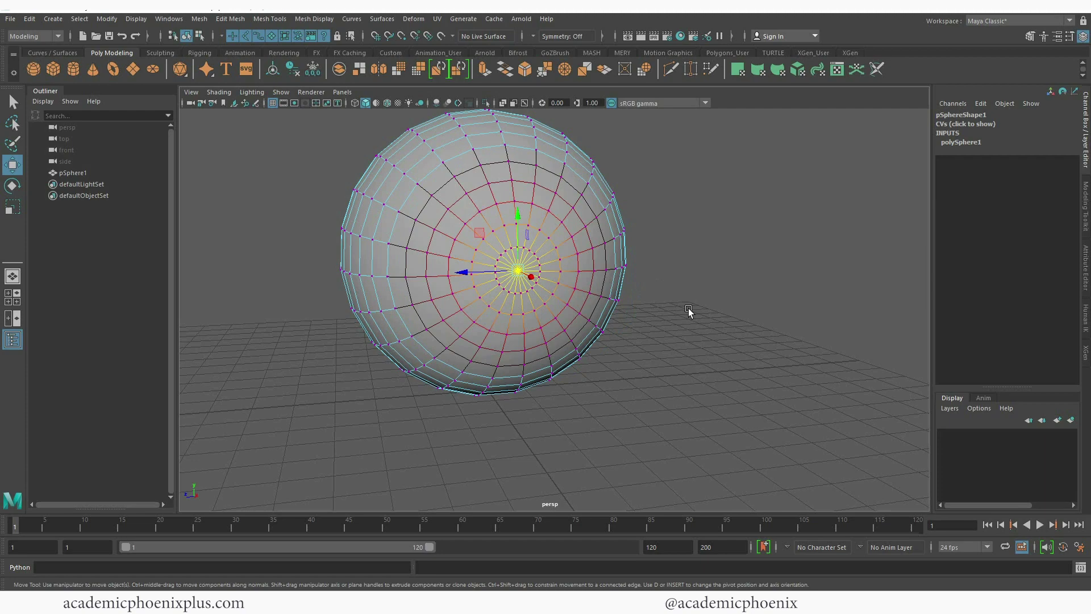
pyautogui.keyDown('alt'); pyautogui.moveTo(689, 309); pyautogui.dragTo(755, 319); pyautogui.keyUp('alt')
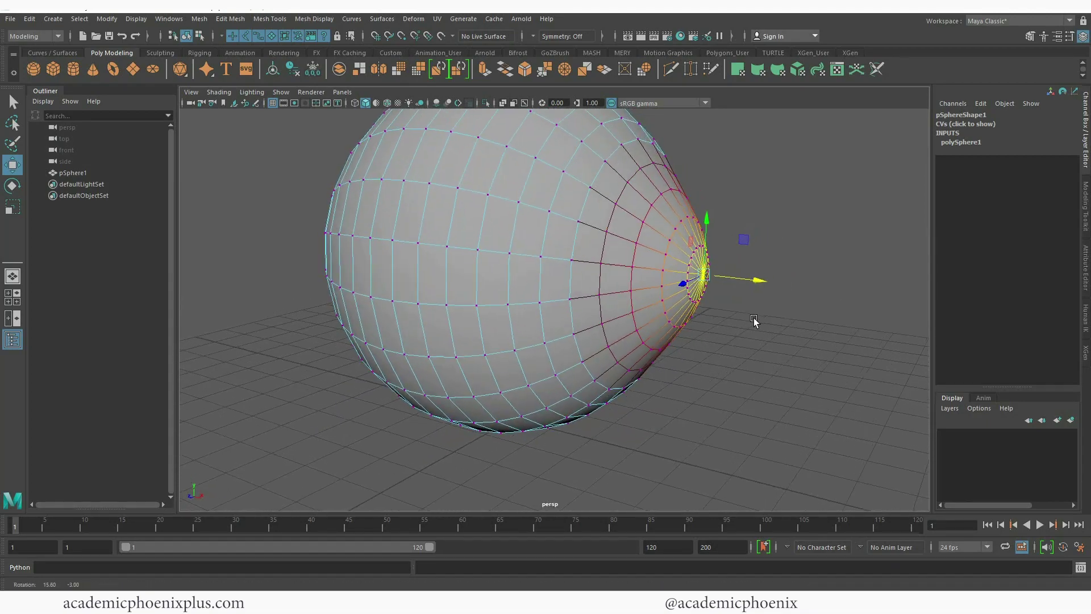
pyautogui.moveTo(632, 253); pyautogui.dragTo(630, 222, button='right')
pyautogui.keyDown('alt'); pyautogui.moveTo(642, 274); pyautogui.dragTo(654, 308, button='middle'); pyautogui.keyUp('alt')
pyautogui.keyDown('alt'); pyautogui.moveTo(725, 321); pyautogui.dragTo(687, 302); pyautogui.keyUp('alt')
pyautogui.keyDown('alt'); pyautogui.moveTo(616, 270); pyautogui.dragTo(701, 209, button='right'); pyautogui.keyUp('alt')
pyautogui.hotkey('ctrl', 'z')
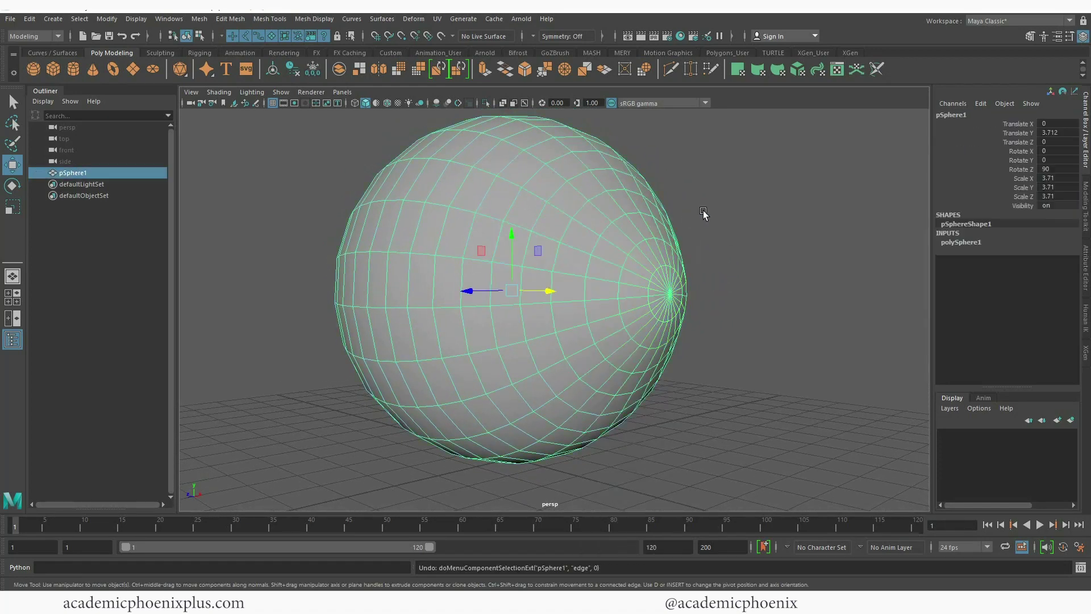
# Step: With soft selection off, select the edge loop around the base of the cornea bulge, scale it smaller and shift it along X
pyautogui.click(778, 235)
pyautogui.keyDown('alt'); pyautogui.moveTo(627, 265); pyautogui.dragTo(629, 274); pyautogui.keyUp('alt')
pyautogui.click(630, 272)
pyautogui.moveTo(630, 272); pyautogui.dragTo(628, 236, button='right')
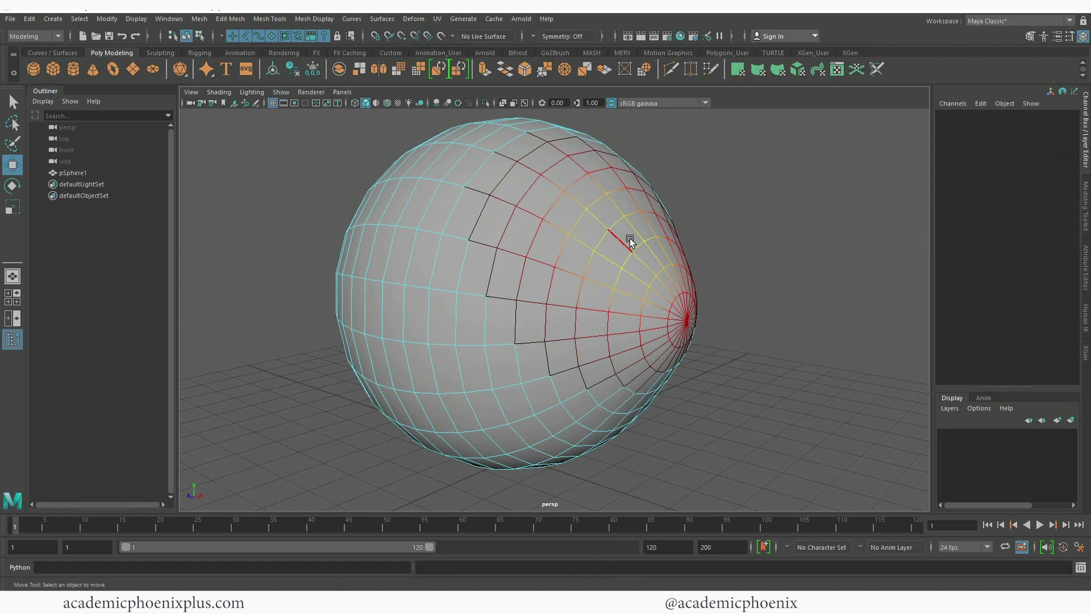
pyautogui.hotkey('ctrl', 'z')
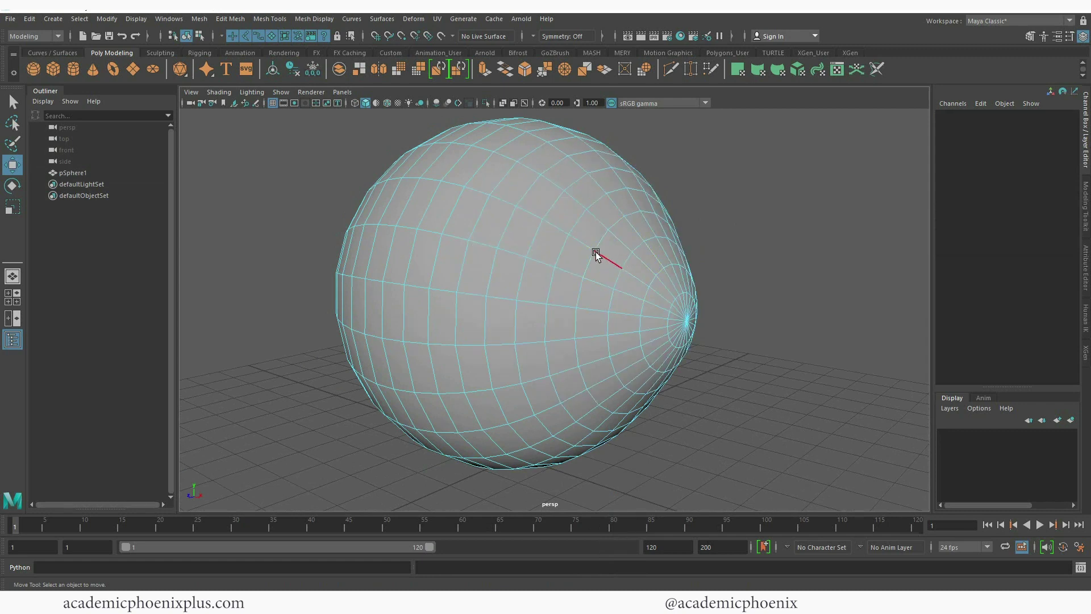
pyautogui.doubleClick(577, 224)
pyautogui.press('r')
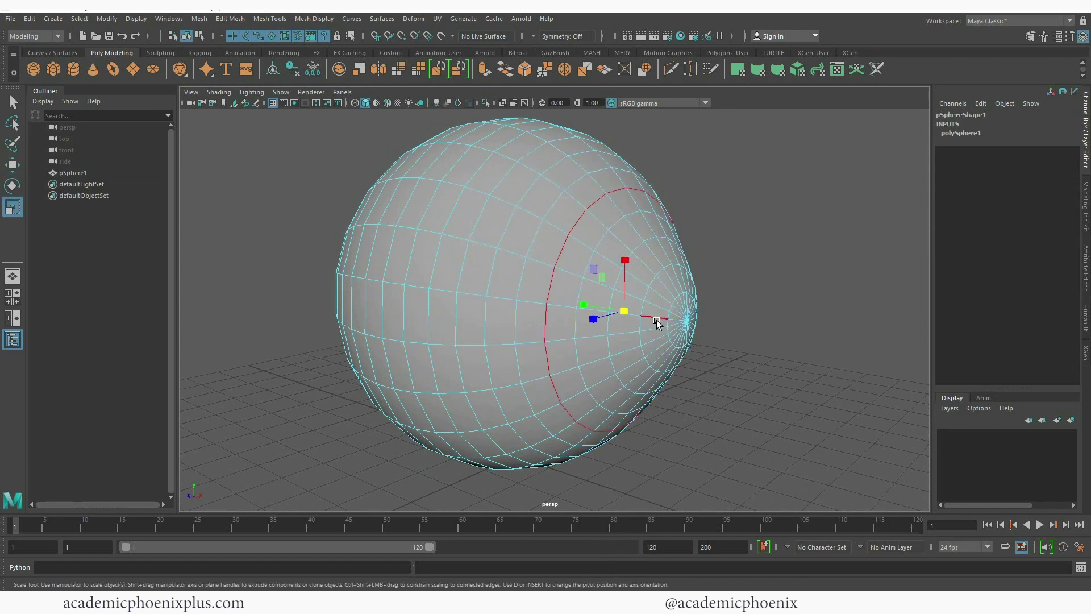
pyautogui.moveTo(622, 311); pyautogui.dragTo(681, 318)
pyautogui.press('w')
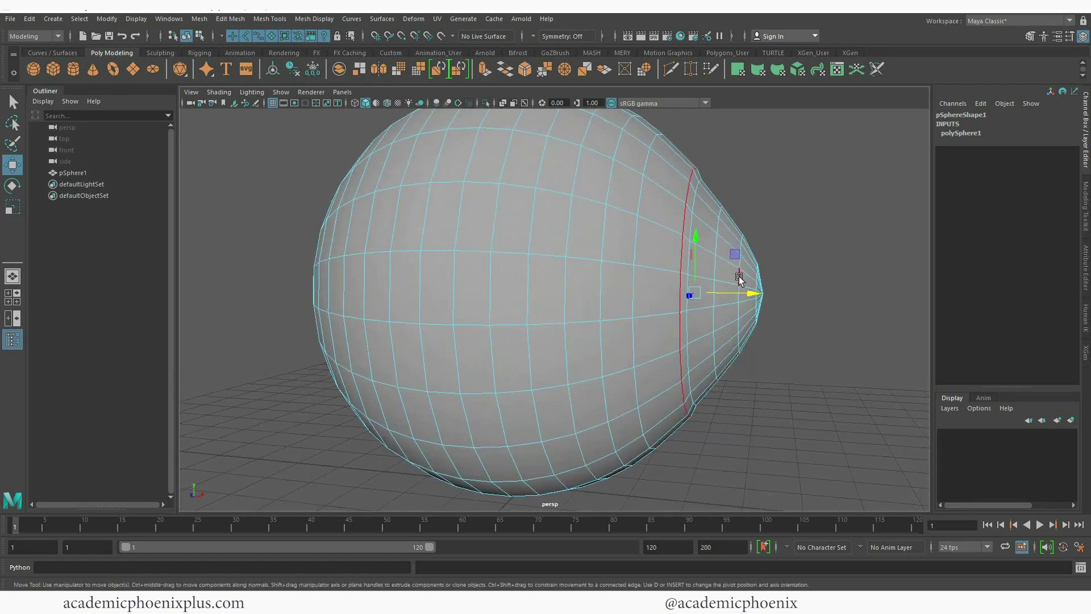
# Step: Scale the neighbouring edge loops closer to the pole to refine the cornea bulge's profile
pyautogui.doubleClick(740, 279)
pyautogui.press('r')
pyautogui.moveTo(743, 292)
pyautogui.mouseDown()
pyautogui.moveTo(750, 301)
pyautogui.moveTo(728, 299)
pyautogui.mouseUp()
pyautogui.doubleClick(715, 272)
pyautogui.keyDown('alt'); pyautogui.moveTo(823, 298); pyautogui.dragTo(752, 303, button='middle'); pyautogui.keyUp('alt')
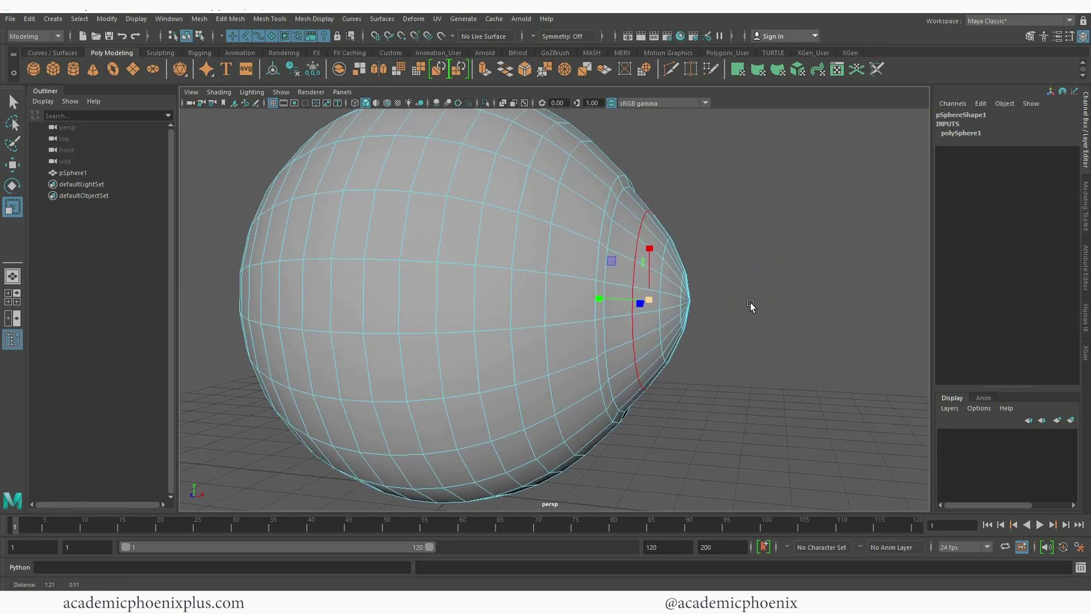
# Step: Select the vertex at the cornea bulge's pole and move it slightly inward along X to round off the tip
pyautogui.keyDown('alt'); pyautogui.moveTo(751, 303); pyautogui.dragTo(915, 319, button='right'); pyautogui.keyUp('alt')
pyautogui.moveTo(793, 291); pyautogui.dragTo(739, 290, button='right')
pyautogui.click(798, 294)
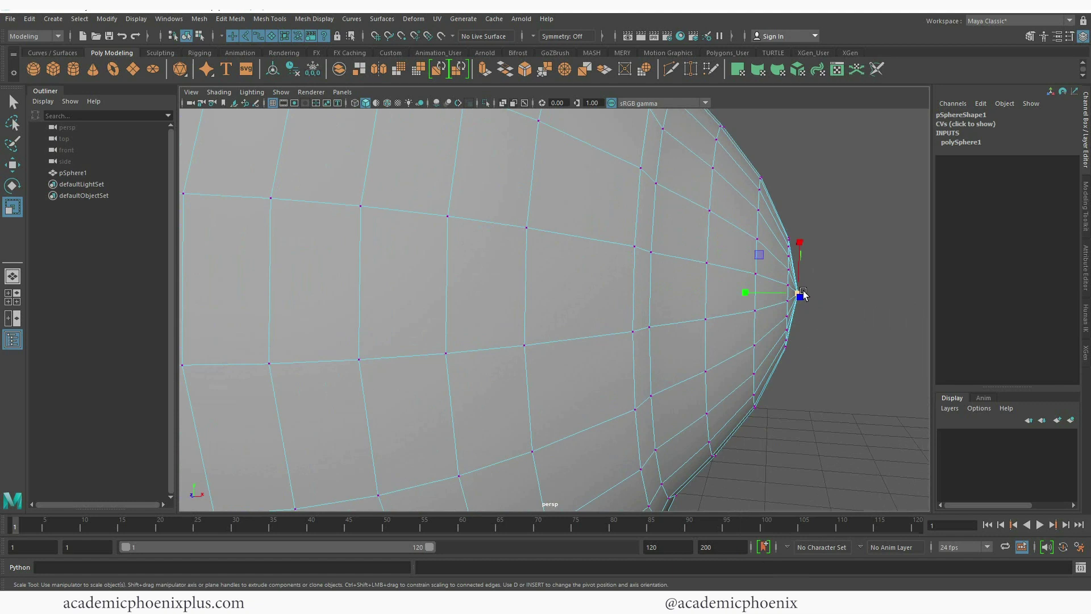
pyautogui.press('w')
pyautogui.moveTo(861, 293); pyautogui.dragTo(869, 294)
pyautogui.moveTo(831, 364); pyautogui.dragTo(782, 218)
pyautogui.moveTo(849, 294); pyautogui.dragTo(842, 295)
pyautogui.click(801, 300)
pyautogui.click(795, 293)
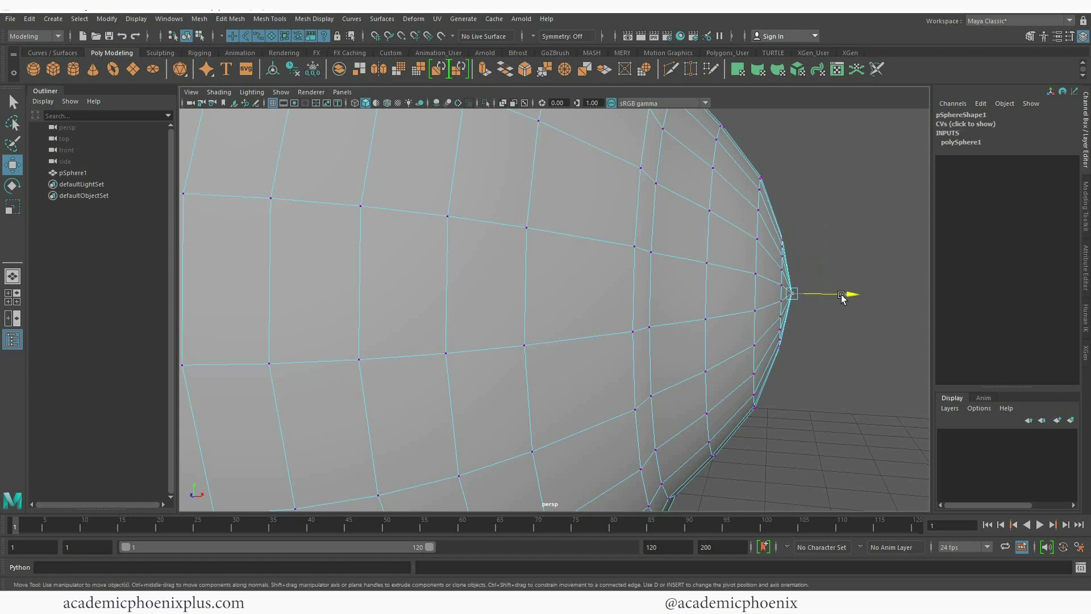
# Step: Return the sphere to object mode, turn on its smooth mesh preview and deselect it
pyautogui.moveTo(764, 266); pyautogui.dragTo(853, 244, button='right')
pyautogui.click(853, 244)
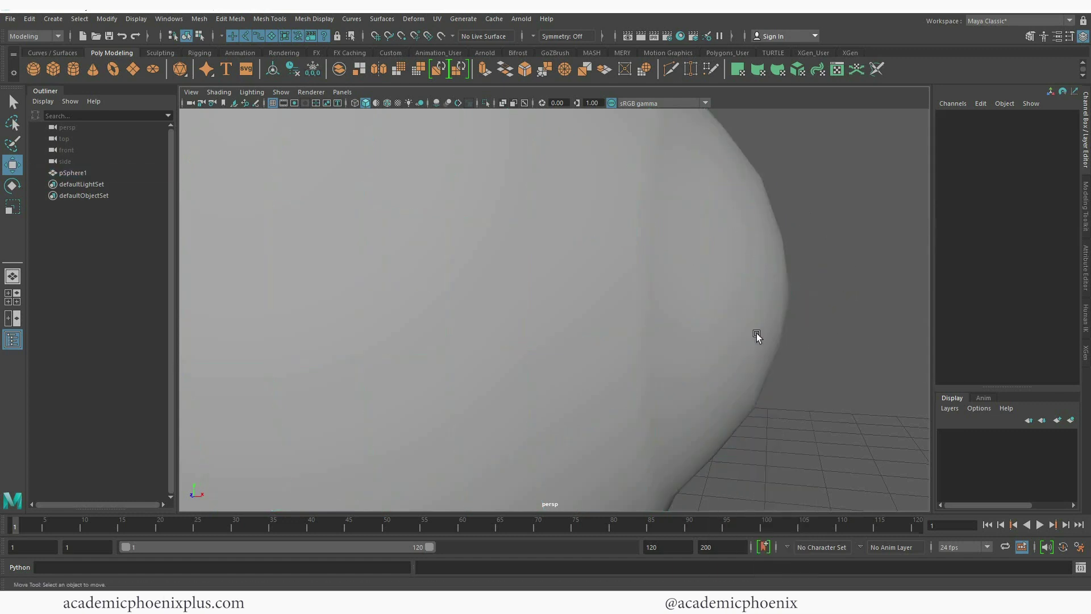
pyautogui.click(744, 341)
pyautogui.press('3')
pyautogui.click(814, 363)
# Step: Examine the smoothed eyeball and its cornea bulge from the side and the front
pyautogui.keyDown('alt'); pyautogui.moveTo(814, 362); pyautogui.dragTo(567, 300, button='right'); pyautogui.keyUp('alt')
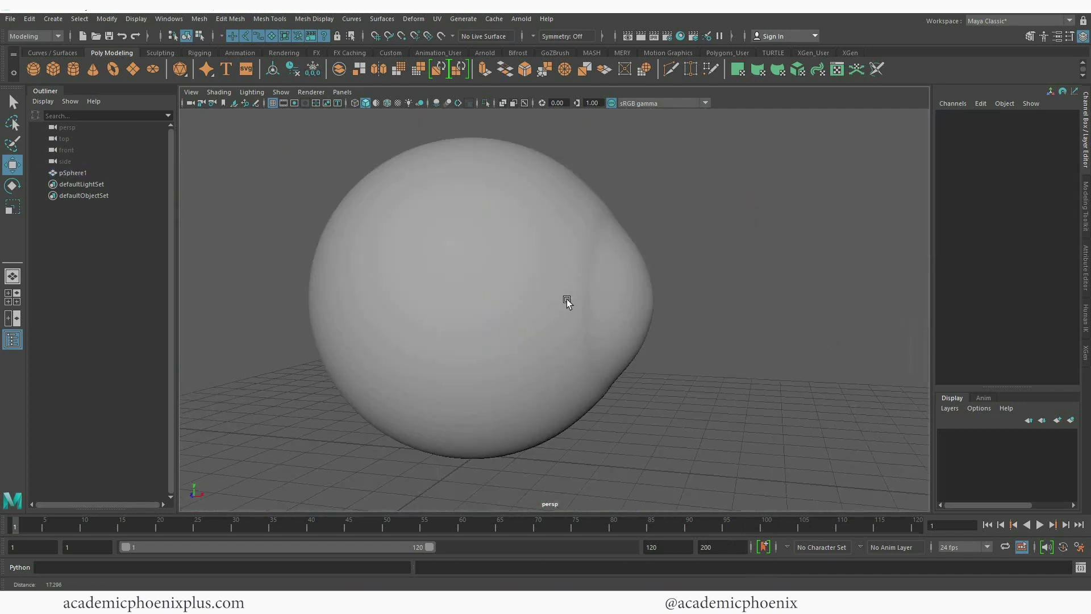
pyautogui.keyDown('alt'); pyautogui.moveTo(567, 299); pyautogui.dragTo(591, 299); pyautogui.keyUp('alt')
pyautogui.click(592, 300)
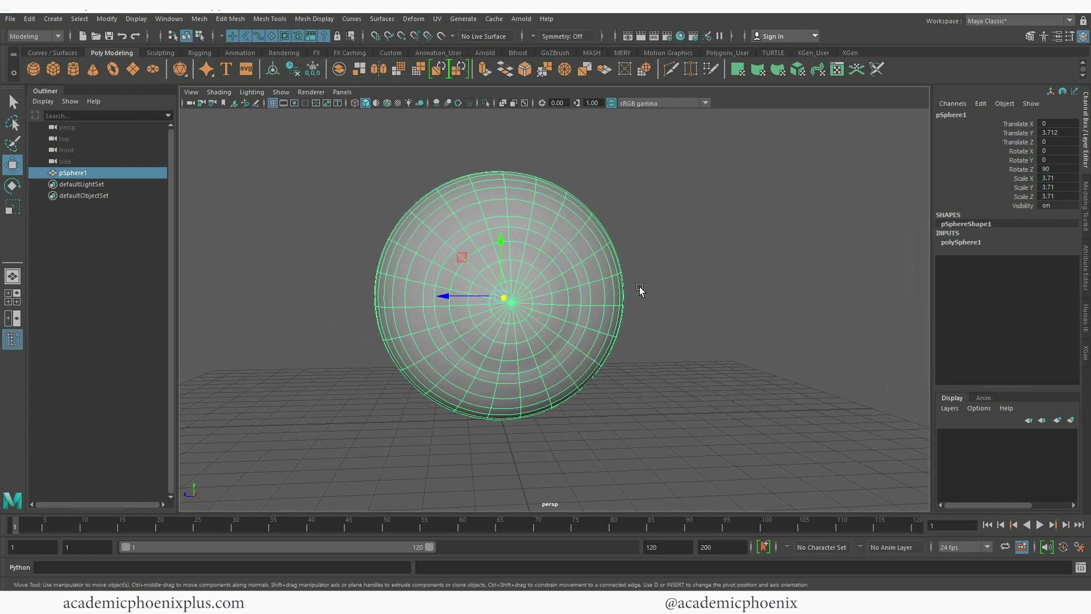
pyautogui.keyDown('alt'); pyautogui.moveTo(640, 287); pyautogui.dragTo(725, 298, button='right'); pyautogui.keyUp('alt')
pyautogui.keyDown('alt'); pyautogui.moveTo(724, 297); pyautogui.dragTo(779, 312, button='middle'); pyautogui.keyUp('alt')
pyautogui.click(761, 318)
pyautogui.keyDown('alt'); pyautogui.moveTo(785, 318); pyautogui.dragTo(629, 288, button='right'); pyautogui.keyUp('alt')
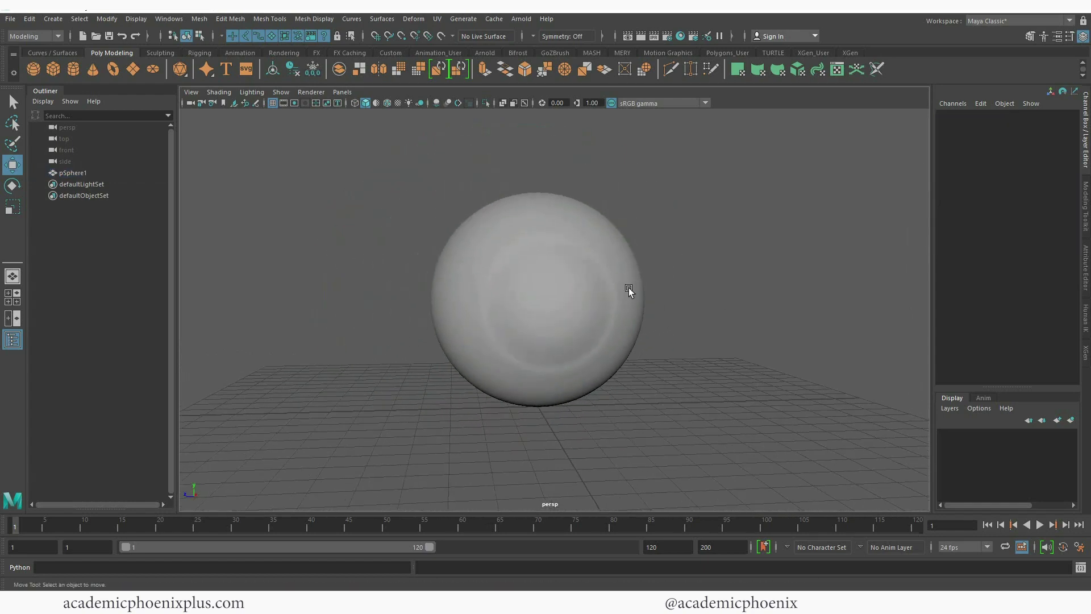
pyautogui.keyDown('alt'); pyautogui.moveTo(628, 288); pyautogui.dragTo(657, 305); pyautogui.keyUp('alt')
pyautogui.keyDown('alt'); pyautogui.moveTo(542, 311); pyautogui.dragTo(588, 316, button='middle'); pyautogui.keyUp('alt')
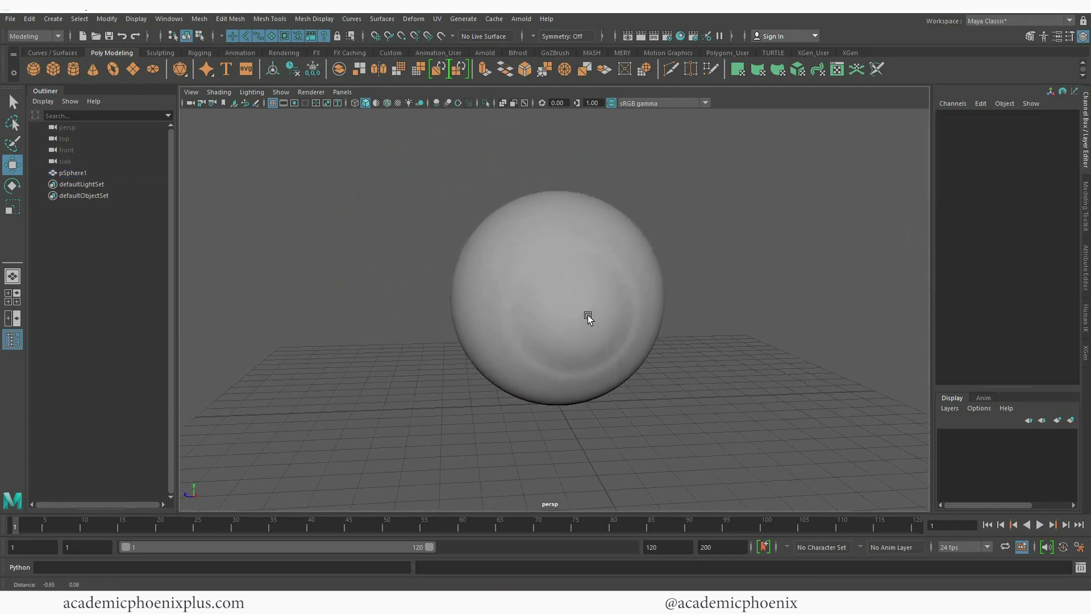
pyautogui.moveTo(589, 318)
pyautogui.keyDown('alt'); pyautogui.mouseDown()
pyautogui.moveTo(775, 327)
pyautogui.moveTo(693, 328)
pyautogui.mouseUp(); pyautogui.keyUp('alt')
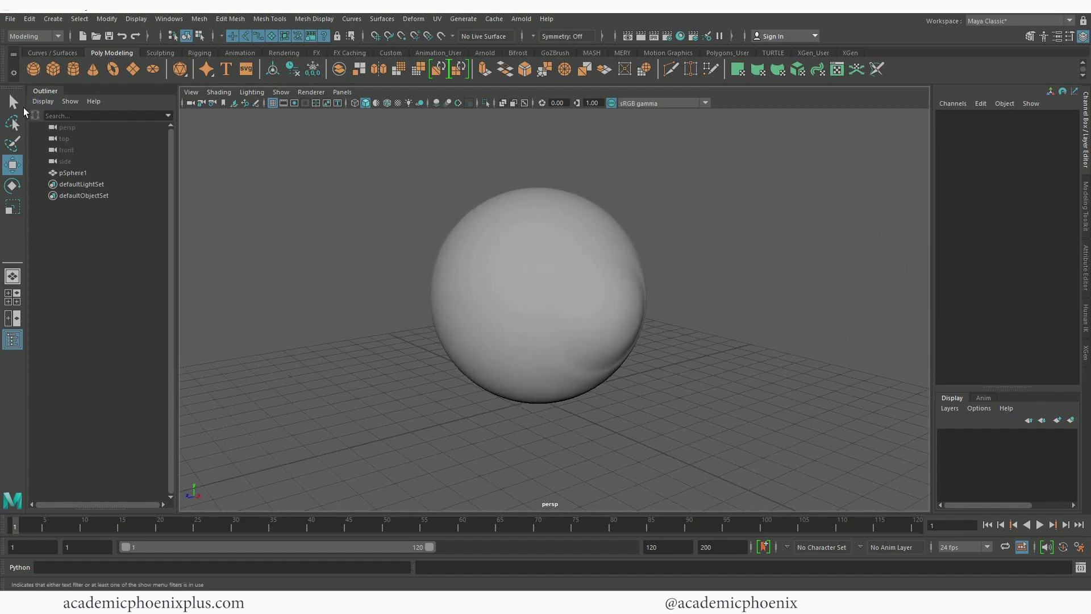
# Step: Create a polygon torus, move it to about -9.7 on Z beside the eyeball and set its Z rotation to 90
pyautogui.click(114, 76)
pyautogui.moveTo(518, 401); pyautogui.dragTo(710, 364)
pyautogui.press('e')
pyautogui.moveTo(756, 331); pyautogui.dragTo(764, 365)
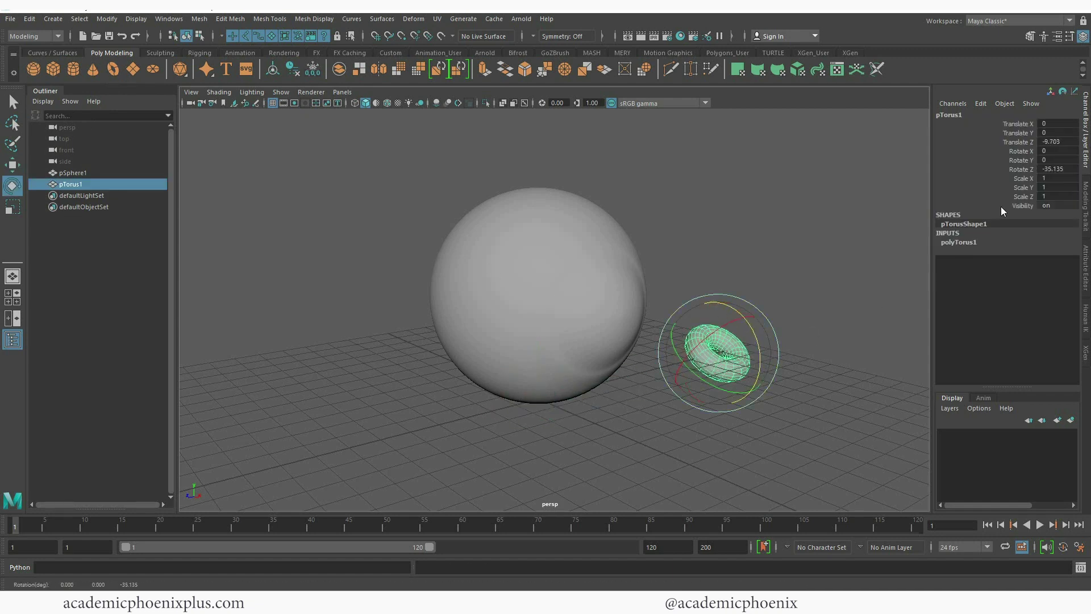
pyautogui.doubleClick(1067, 168)
pyautogui.press('Return')
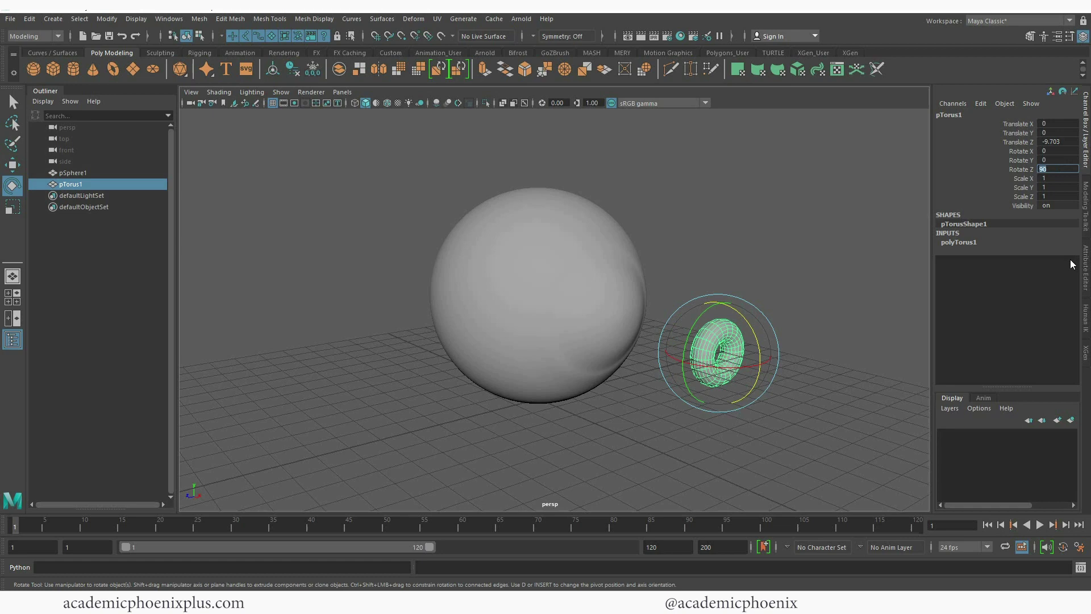
# Step: Set both the axis and height subdivisions of the torus to 13
pyautogui.click(974, 246)
pyautogui.moveTo(1018, 282); pyautogui.dragTo(1018, 288)
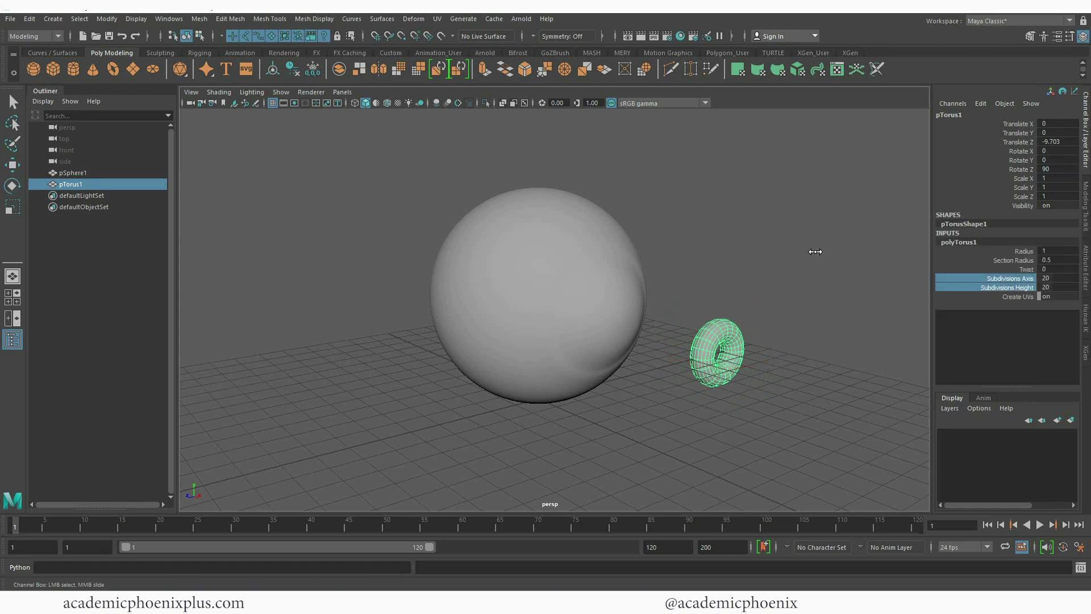
pyautogui.moveTo(815, 251); pyautogui.dragTo(787, 256, button='middle')
# Step: Flatten the torus into a thin ring by scaling it to about 0.28 on Y
pyautogui.press('r')
pyautogui.moveTo(679, 343); pyautogui.dragTo(703, 346)
pyautogui.keyDown('alt'); pyautogui.moveTo(804, 347); pyautogui.dragTo(677, 351); pyautogui.keyUp('alt')
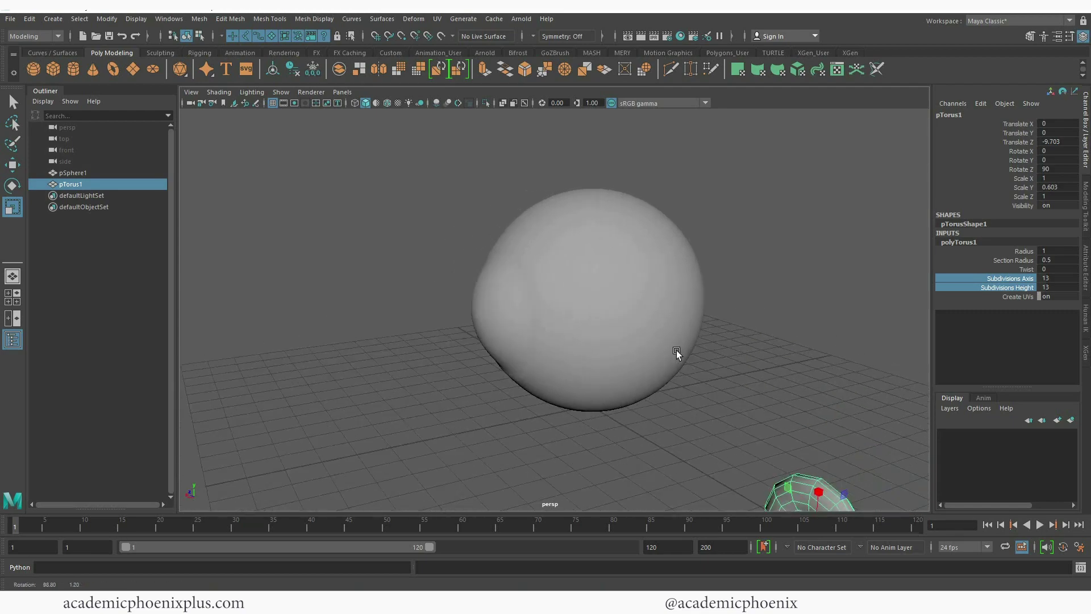
pyautogui.press('f')
pyautogui.keyDown('alt'); pyautogui.moveTo(649, 322); pyautogui.dragTo(623, 320, button='middle'); pyautogui.keyUp('alt')
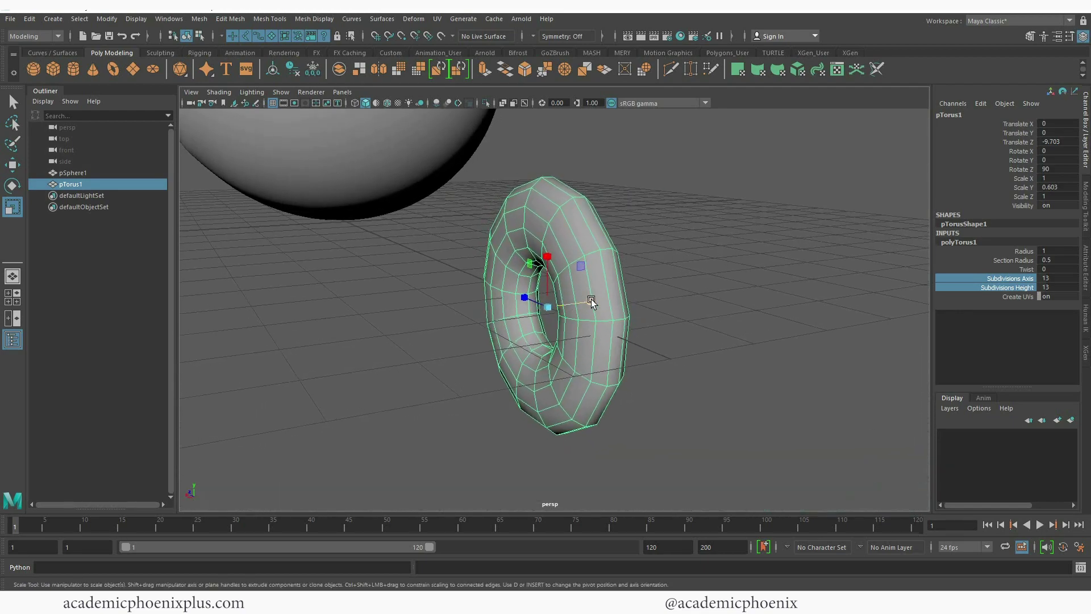
pyautogui.moveTo(588, 298); pyautogui.dragTo(616, 292)
pyautogui.moveTo(616, 293); pyautogui.dragTo(616, 261, button='right')
# Step: Push the edge loop around the torus's hole along X with soft selection at a 0.7 falloff radius, making the ring concave
pyautogui.click(566, 271)
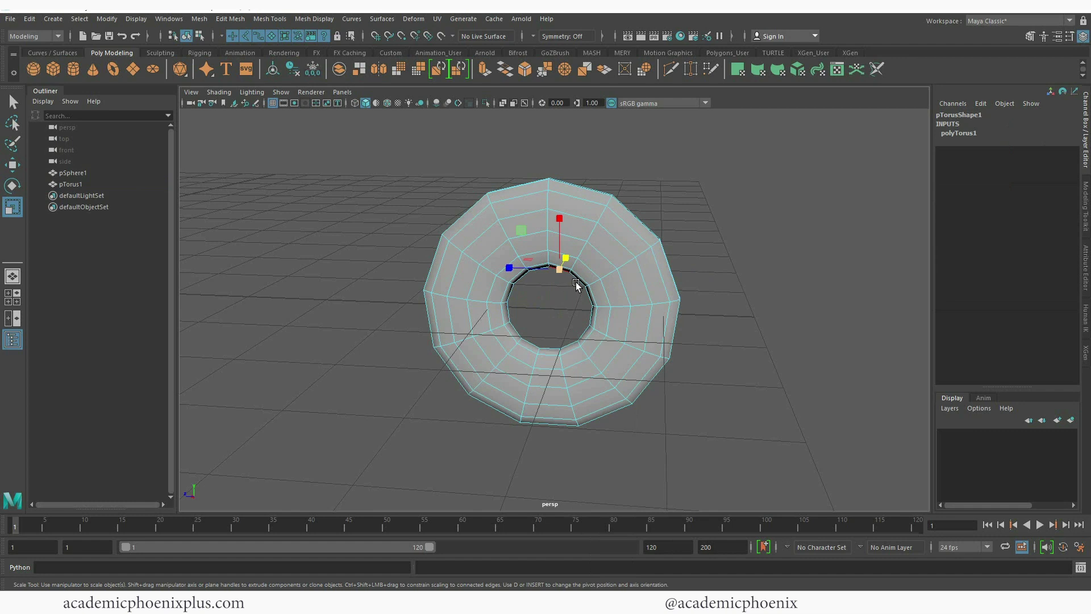
pyautogui.doubleClick(594, 297)
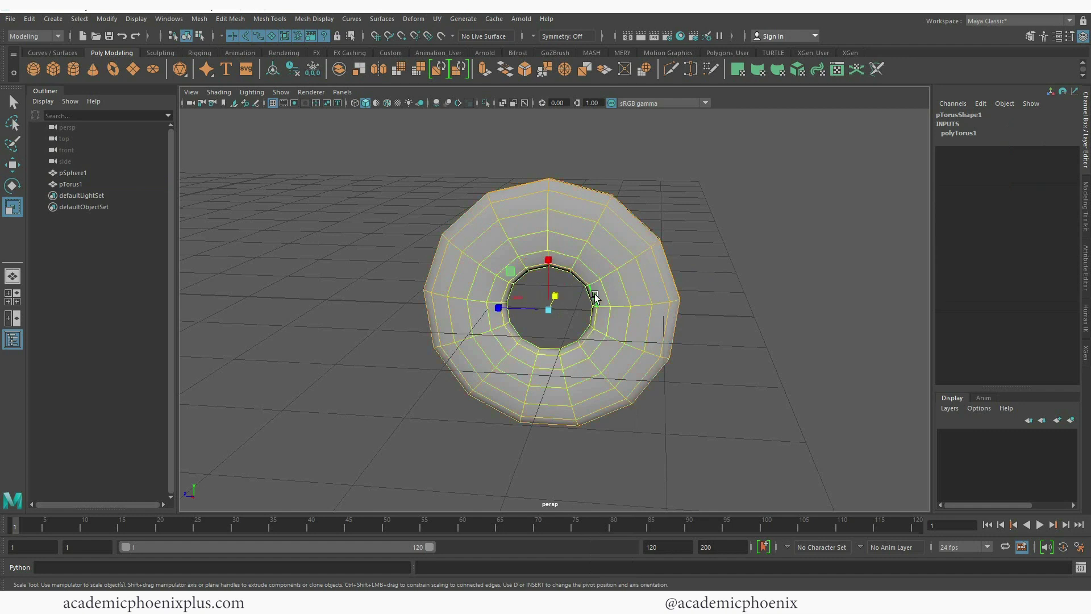
pyautogui.keyDown('alt'); pyautogui.moveTo(599, 298); pyautogui.dragTo(808, 305); pyautogui.keyUp('alt')
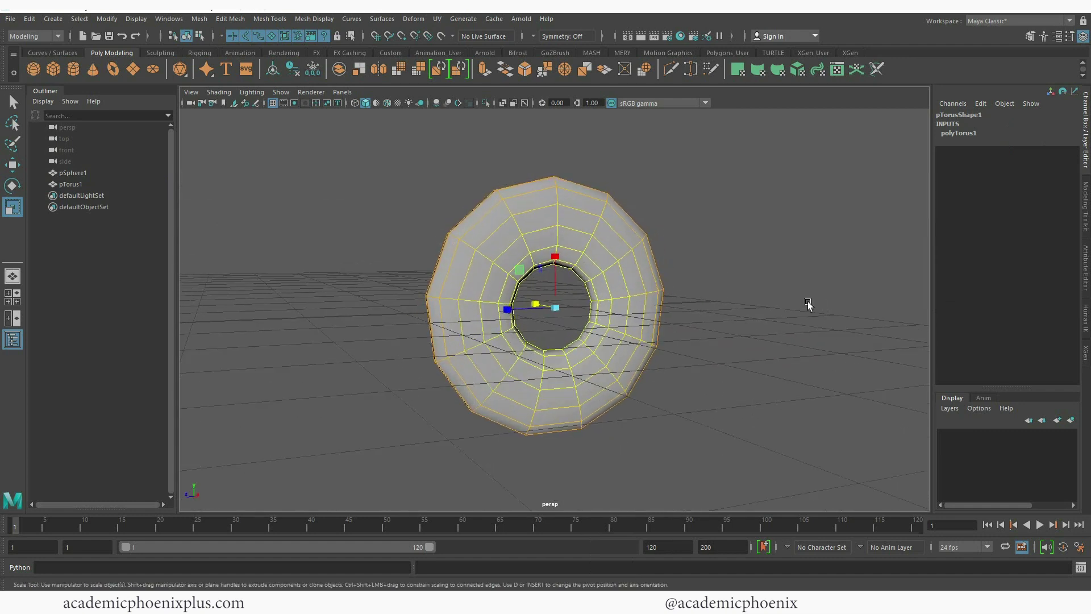
pyautogui.keyDown('alt'); pyautogui.moveTo(566, 310); pyautogui.dragTo(611, 313); pyautogui.keyUp('alt')
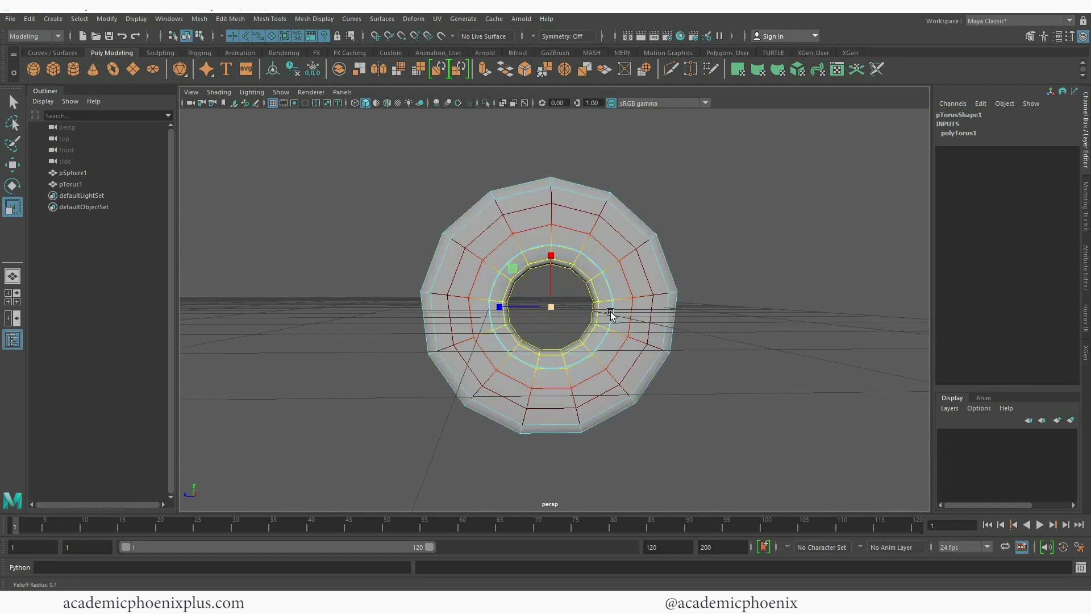
pyautogui.keyDown('alt'); pyautogui.moveTo(791, 302); pyautogui.dragTo(694, 307); pyautogui.keyUp('alt')
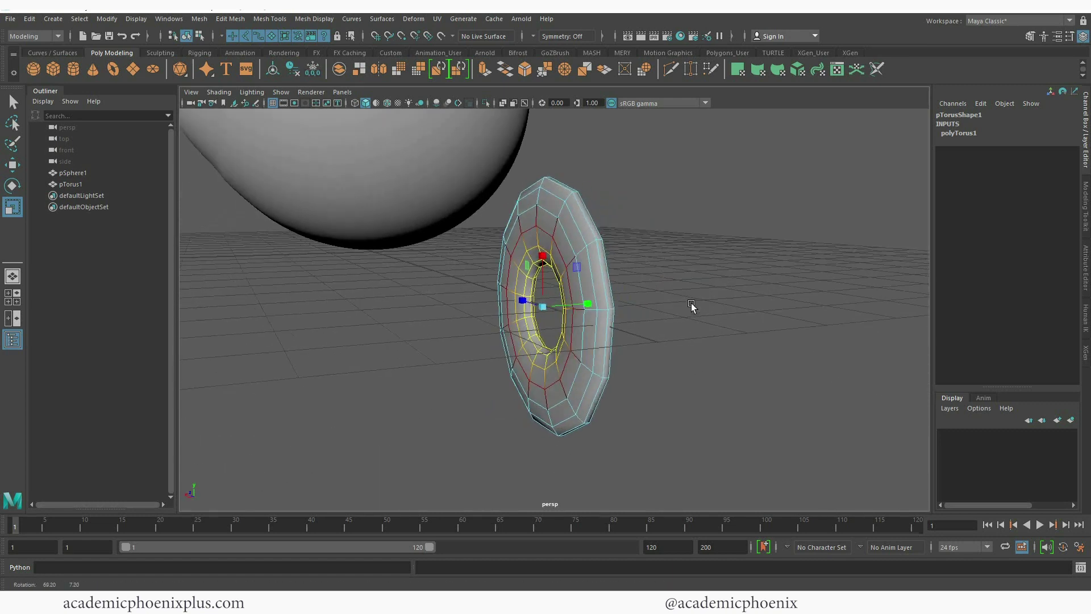
pyautogui.press('w')
pyautogui.moveTo(490, 310); pyautogui.dragTo(512, 310)
pyautogui.keyDown('alt'); pyautogui.moveTo(670, 314); pyautogui.dragTo(640, 311); pyautogui.keyUp('alt')
pyautogui.keyDown('shift'); pyautogui.doubleClick(593, 266); pyautogui.keyUp('shift')
pyautogui.moveTo(510, 310); pyautogui.dragTo(658, 275)
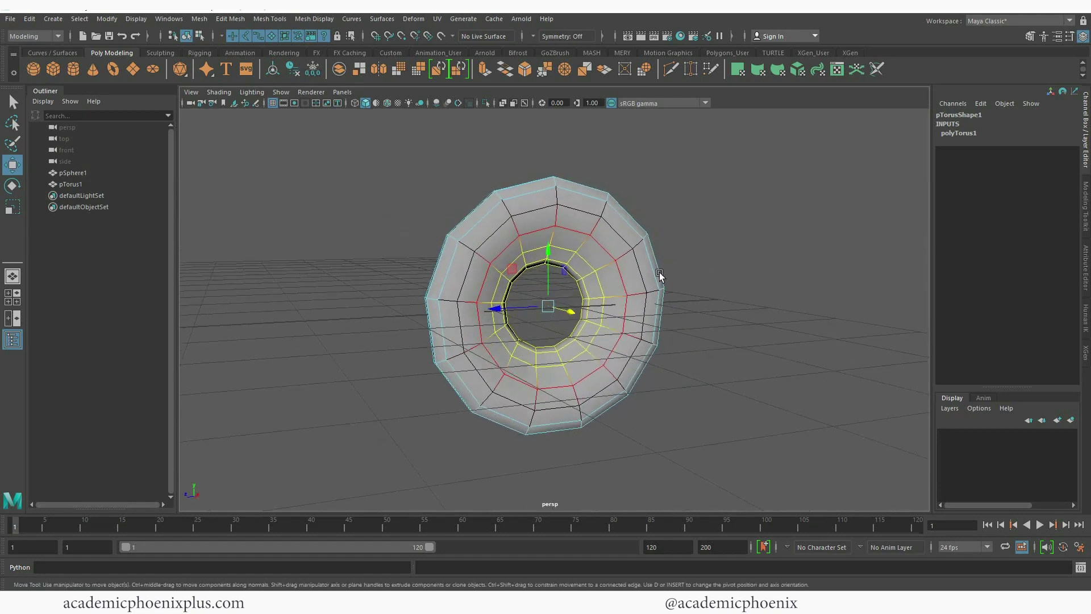
pyautogui.keyDown('alt'); pyautogui.moveTo(621, 275); pyautogui.dragTo(792, 309, button='right'); pyautogui.keyUp('alt')
pyautogui.click(791, 309)
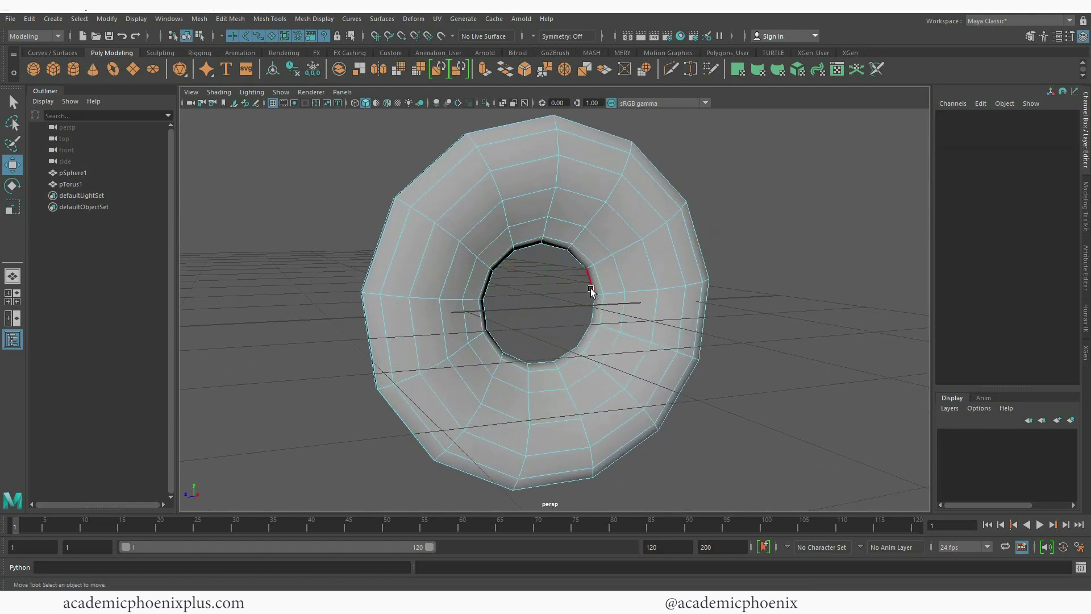
# Step: With soft selection off, select the two edge loops just inside the torus's outer rim and shift them along X
pyautogui.keyDown('alt'); pyautogui.moveTo(593, 287); pyautogui.dragTo(568, 302); pyautogui.keyUp('alt')
pyautogui.click(601, 240)
pyautogui.press('r')
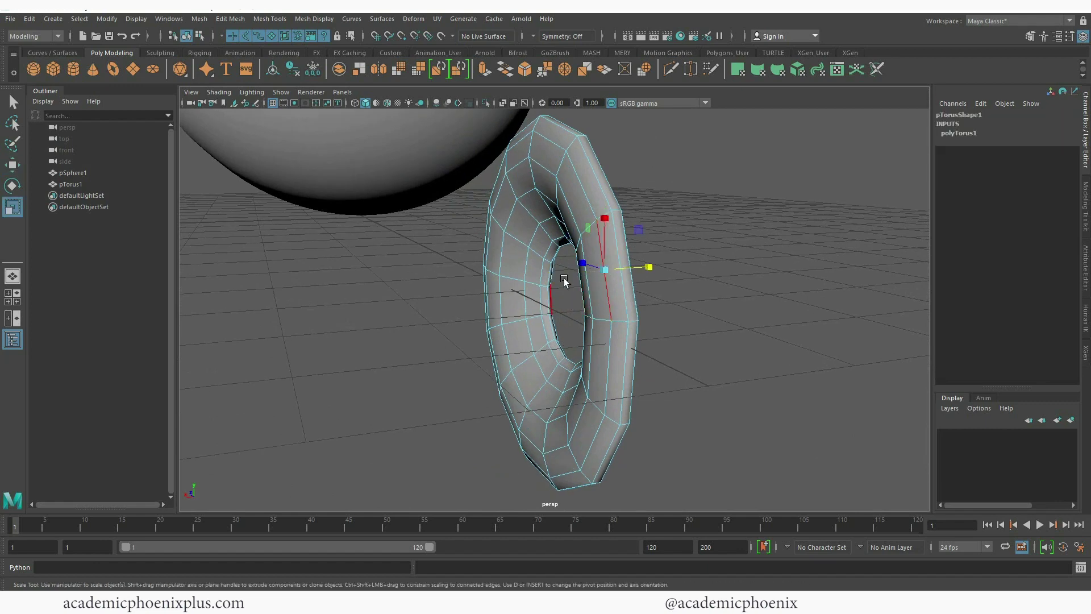
pyautogui.doubleClick(588, 193)
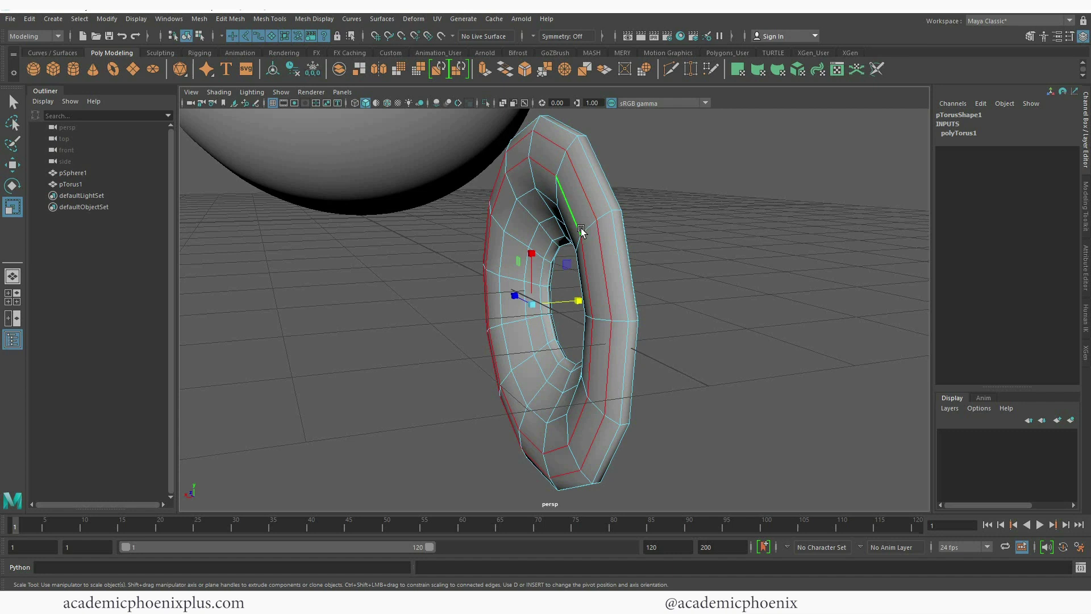
pyautogui.press('w')
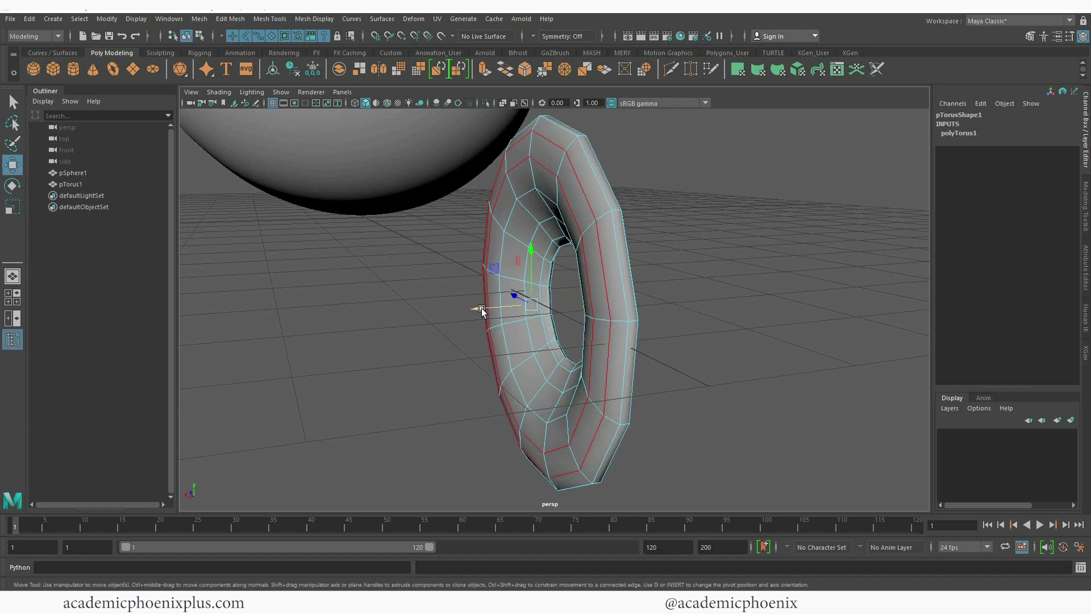
pyautogui.moveTo(481, 308); pyautogui.dragTo(606, 289)
# Step: Adjust the remaining inner edge loops along X, including the two loops at the rim of the hole, to refine the ring's profile
pyautogui.doubleClick(550, 199)
pyautogui.moveTo(521, 306); pyautogui.dragTo(509, 305)
pyautogui.keyDown('alt'); pyautogui.moveTo(603, 291); pyautogui.dragTo(668, 298); pyautogui.keyUp('alt')
pyautogui.moveTo(494, 299)
pyautogui.keyDown('alt'); pyautogui.mouseDown()
pyautogui.moveTo(670, 295)
pyautogui.moveTo(509, 310)
pyautogui.mouseUp(); pyautogui.keyUp('alt')
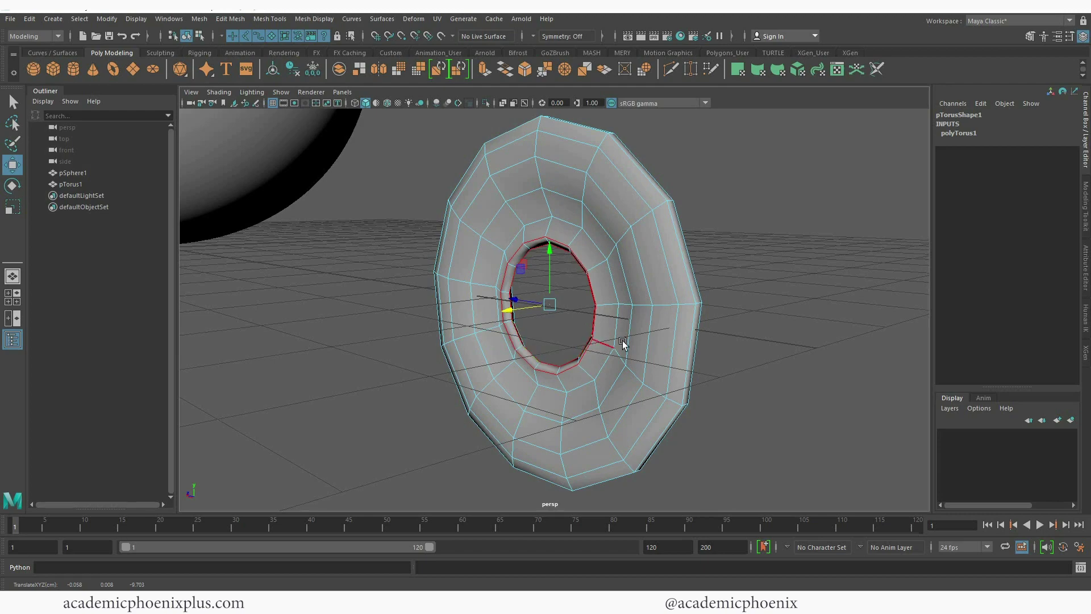
pyautogui.keyDown('alt'); pyautogui.moveTo(622, 340); pyautogui.dragTo(690, 344); pyautogui.keyUp('alt')
pyautogui.moveTo(496, 312); pyautogui.dragTo(530, 262)
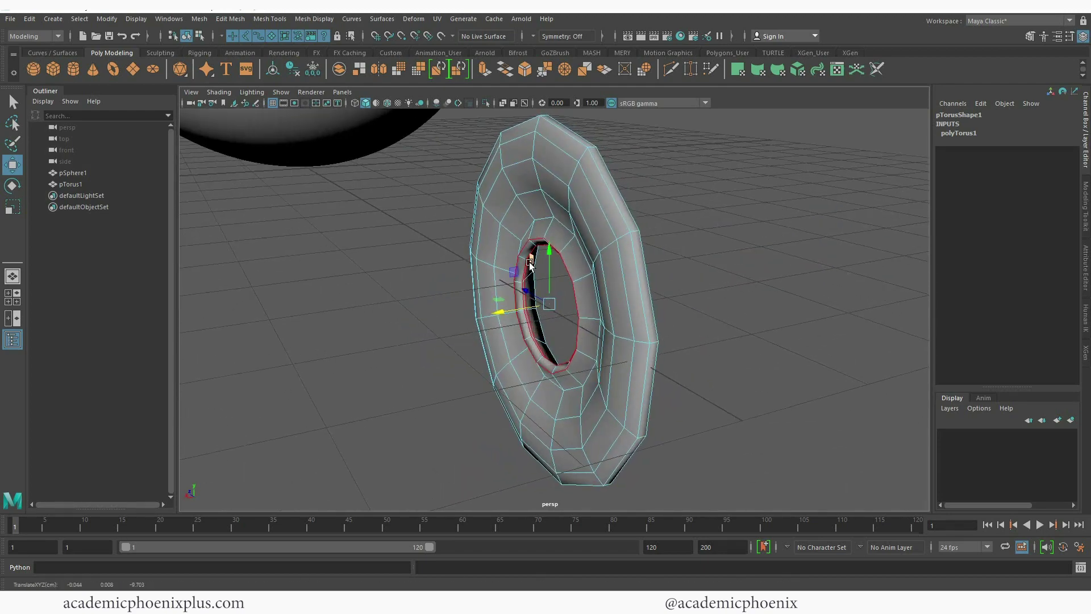
pyautogui.keyDown('alt'); pyautogui.moveTo(677, 292); pyautogui.dragTo(632, 225); pyautogui.keyUp('alt')
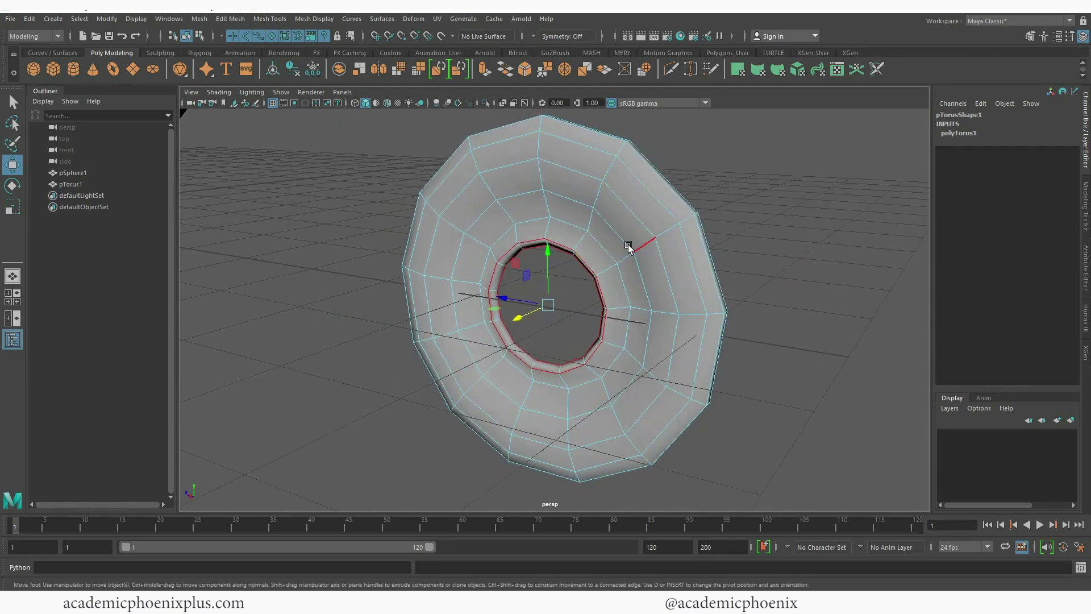
pyautogui.keyDown('alt'); pyautogui.moveTo(578, 288); pyautogui.dragTo(707, 297); pyautogui.keyUp('alt')
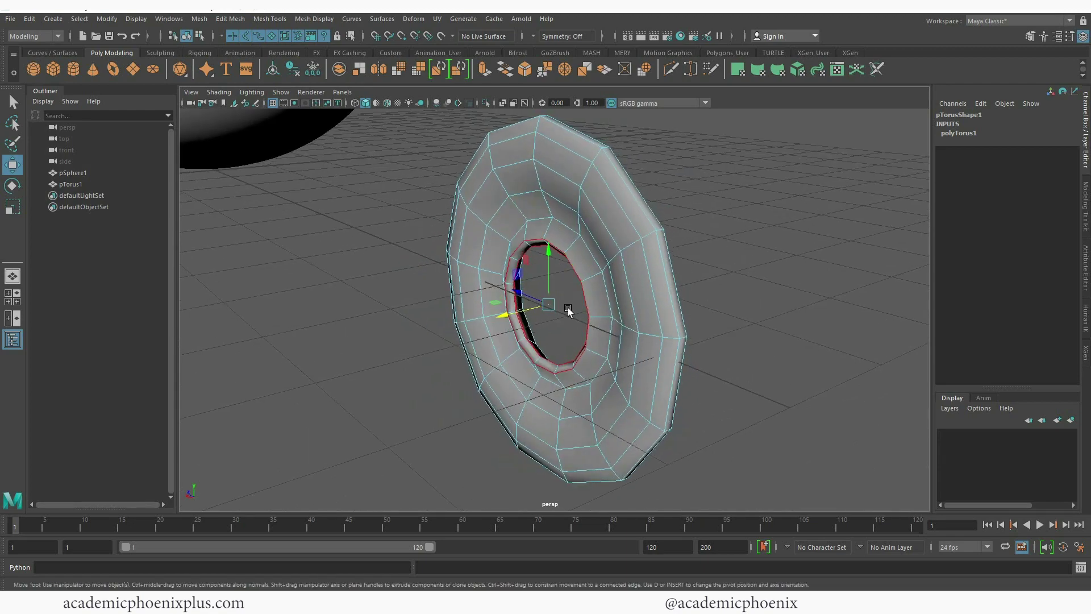
pyautogui.keyDown('alt'); pyautogui.moveTo(568, 308); pyautogui.dragTo(589, 287); pyautogui.keyUp('alt')
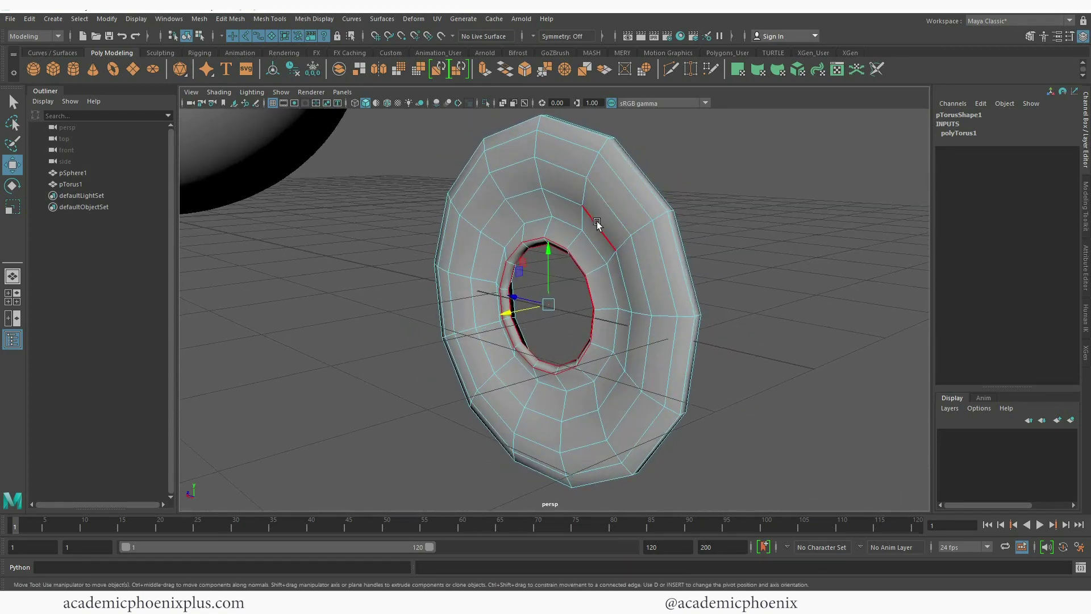
# Step: Delete the face loops on the back of the torus, keeping the front surface and the inner rim of the hole
pyautogui.keyDown('alt'); pyautogui.moveTo(624, 225); pyautogui.dragTo(540, 230); pyautogui.keyUp('alt')
pyautogui.moveTo(537, 220); pyautogui.dragTo(534, 252, button='right')
pyautogui.keyDown('alt'); pyautogui.moveTo(635, 257); pyautogui.dragTo(506, 254); pyautogui.keyUp('alt')
pyautogui.click(456, 209)
pyautogui.keyDown('shift'); pyautogui.doubleClick(518, 146); pyautogui.keyUp('shift')
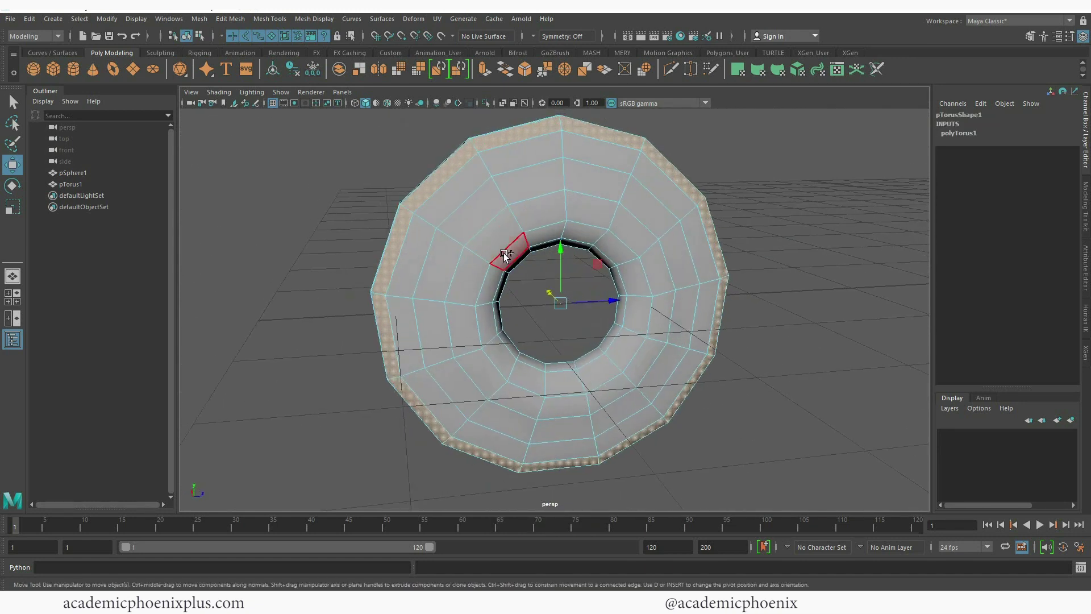
pyautogui.keyDown('shift'); pyautogui.doubleClick(537, 206); pyautogui.keyUp('shift')
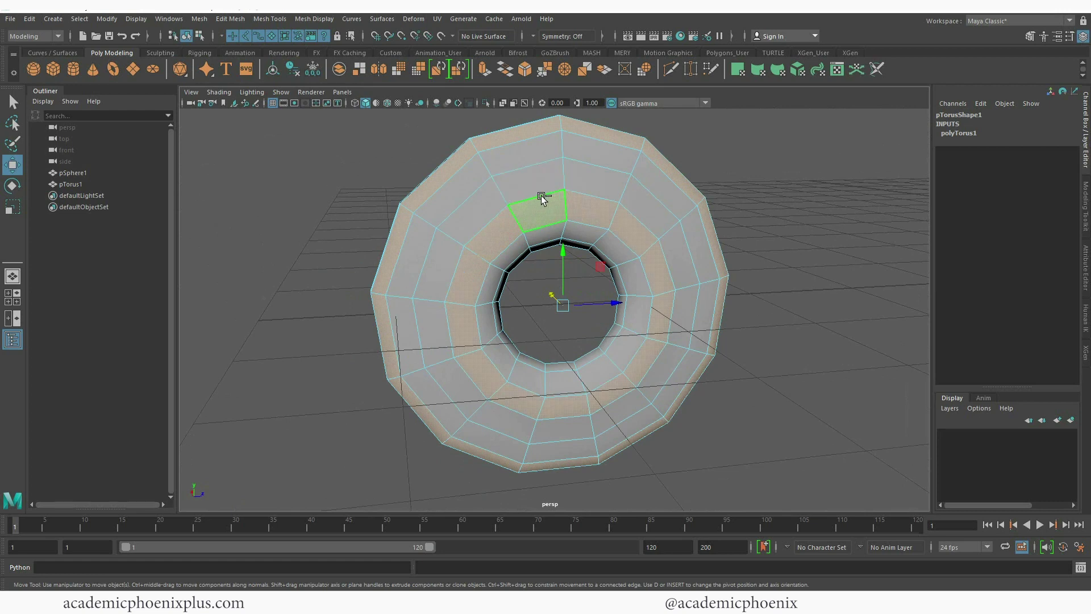
pyautogui.press('Delete')
pyautogui.click(470, 194)
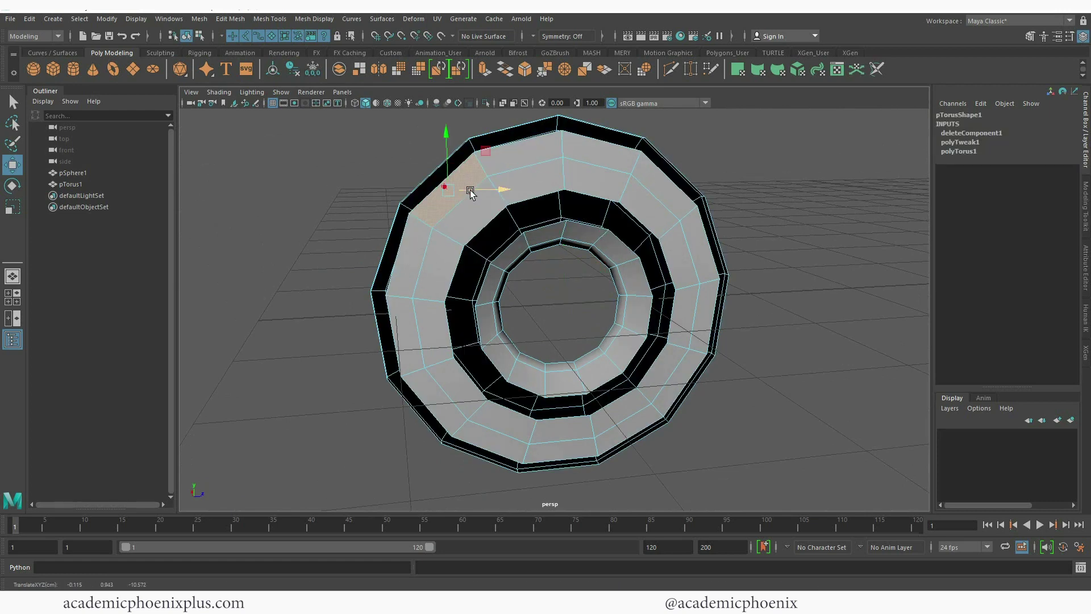
pyautogui.doubleClick(584, 169)
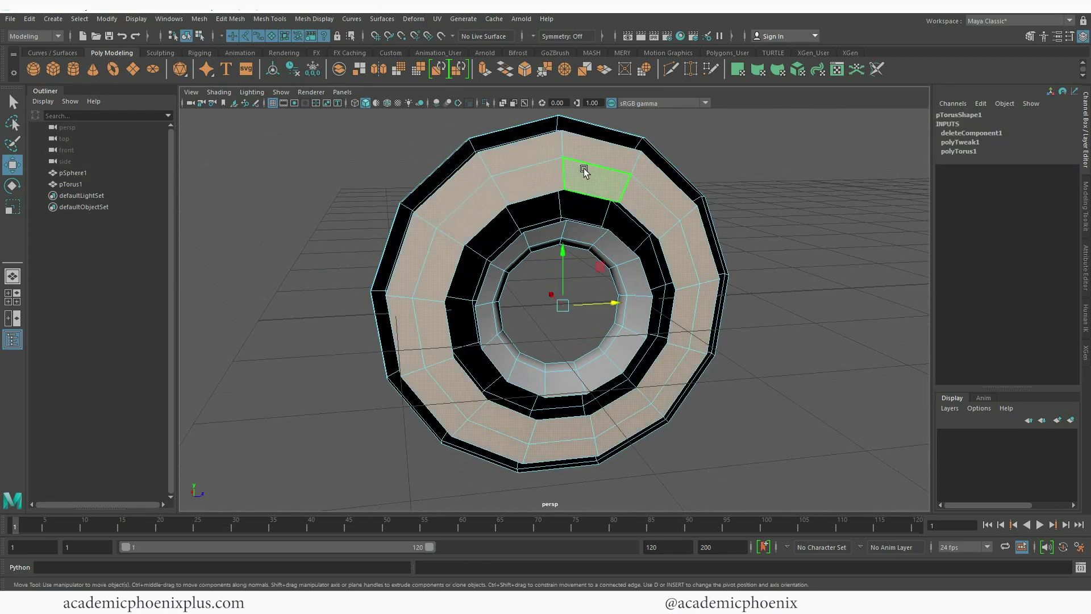
pyautogui.press('Delete')
# Step: Select the two edge loops outside the hole's rim, shift them along X and return the torus to object mode
pyautogui.keyDown('alt'); pyautogui.moveTo(577, 233); pyautogui.dragTo(601, 242); pyautogui.keyUp('alt')
pyautogui.moveTo(602, 250); pyautogui.dragTo(601, 231, button='right')
pyautogui.click(598, 227)
pyautogui.keyDown('alt'); pyautogui.moveTo(598, 229); pyautogui.dragTo(684, 296); pyautogui.keyUp('alt')
pyautogui.doubleClick(508, 387)
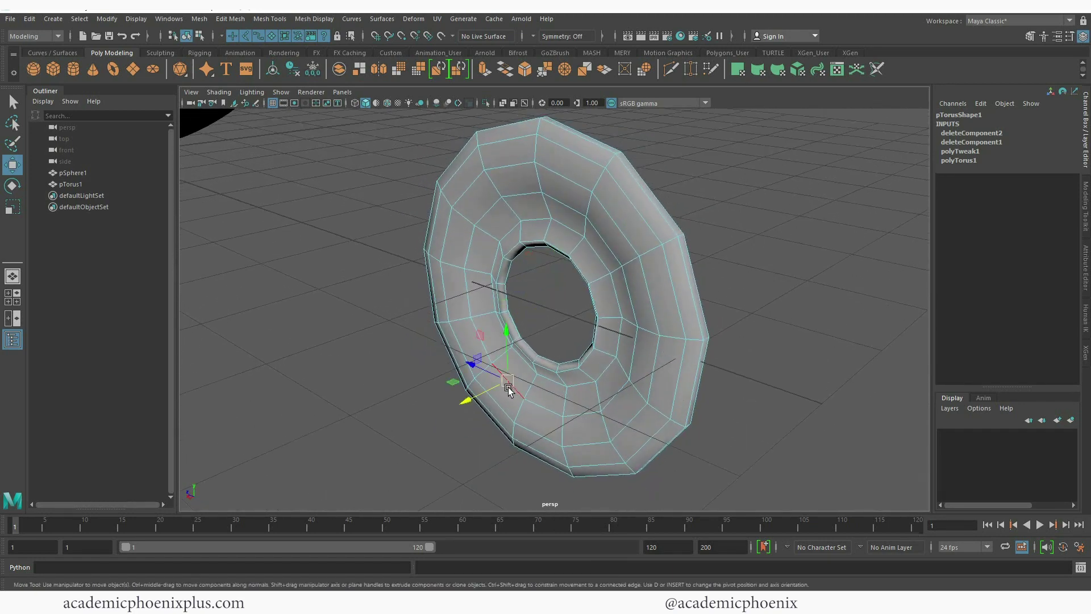
pyautogui.keyDown('shift'); pyautogui.doubleClick(580, 383); pyautogui.keyUp('shift')
pyautogui.keyDown('alt'); pyautogui.moveTo(620, 387); pyautogui.dragTo(578, 383); pyautogui.keyUp('alt')
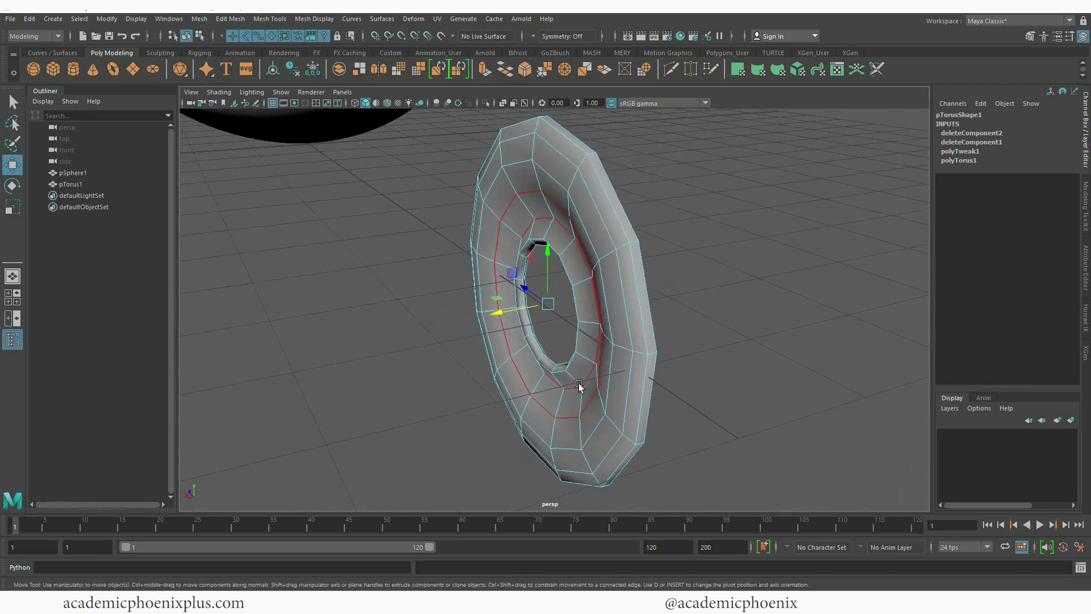
pyautogui.moveTo(494, 312); pyautogui.dragTo(660, 261)
pyautogui.moveTo(663, 259); pyautogui.dragTo(708, 240, button='right')
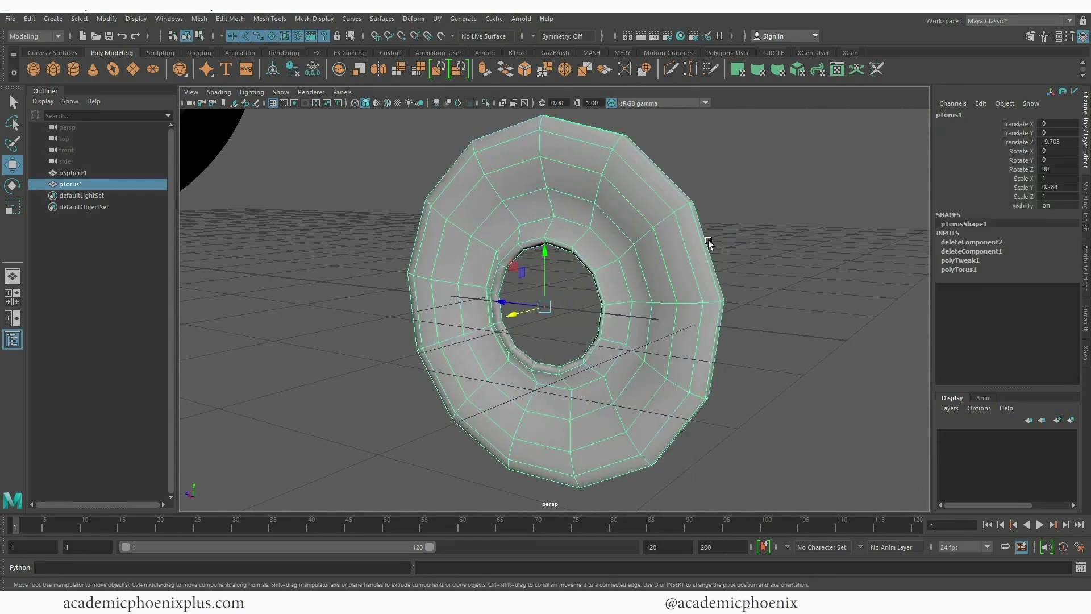
# Step: Turn on smooth mesh preview for the torus and move it inside the sphere, to about Y 2.328 and Z 1.177
pyautogui.press('3')
pyautogui.click(742, 309)
pyautogui.keyDown('alt'); pyautogui.moveTo(742, 310); pyautogui.dragTo(622, 329); pyautogui.keyUp('alt')
pyautogui.click(621, 329)
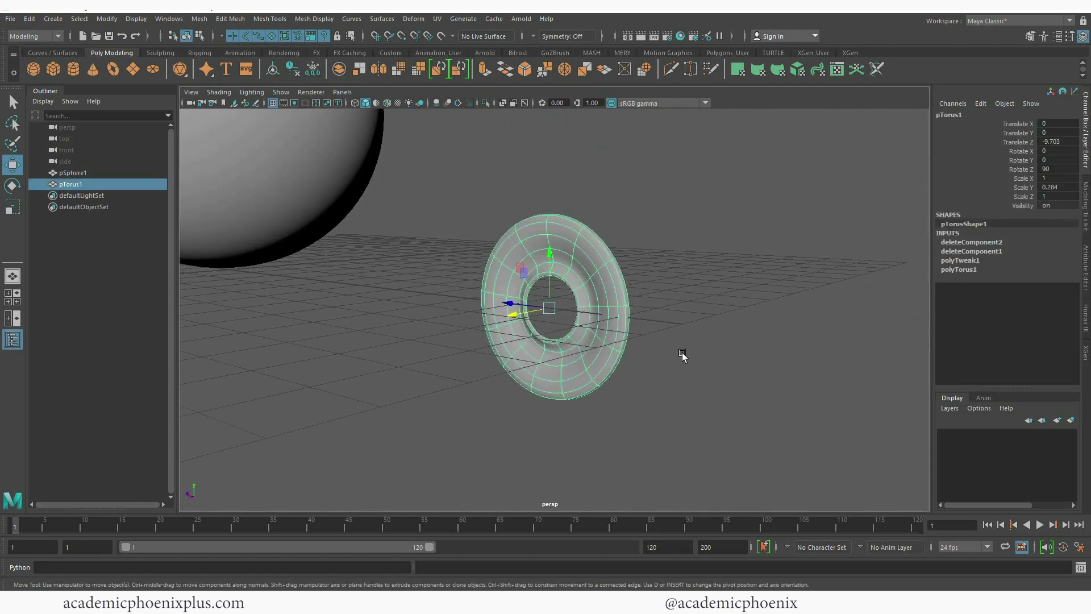
pyautogui.keyDown('alt'); pyautogui.moveTo(667, 330); pyautogui.dragTo(462, 258, button='right'); pyautogui.keyUp('alt')
pyautogui.keyDown('alt'); pyautogui.moveTo(463, 258); pyautogui.dragTo(604, 257, button='middle'); pyautogui.keyUp('alt')
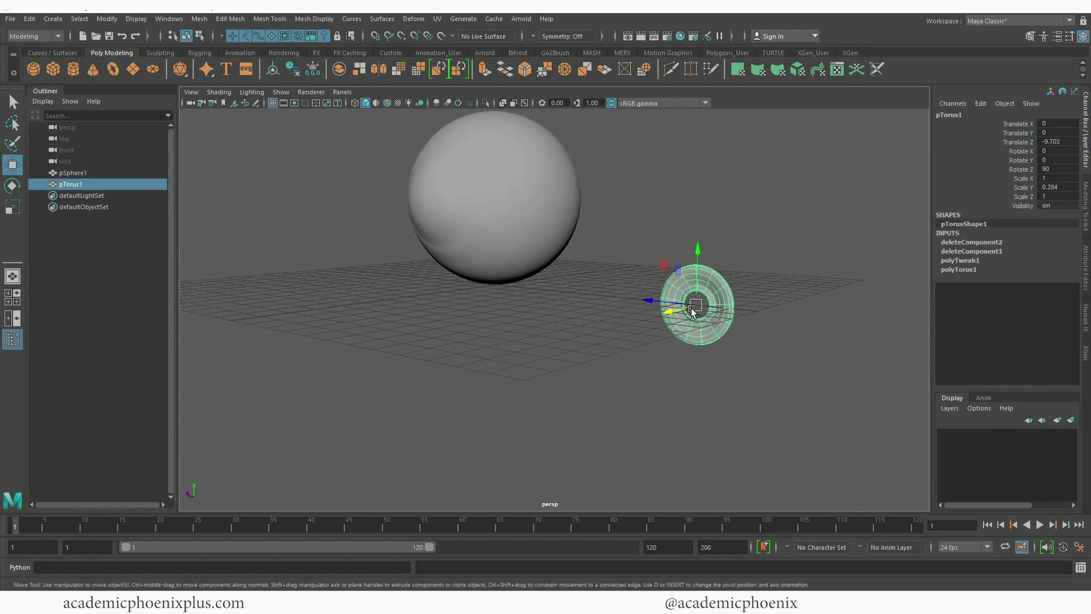
pyautogui.moveTo(652, 301); pyautogui.dragTo(447, 267)
pyautogui.moveTo(476, 230); pyautogui.dragTo(475, 173)
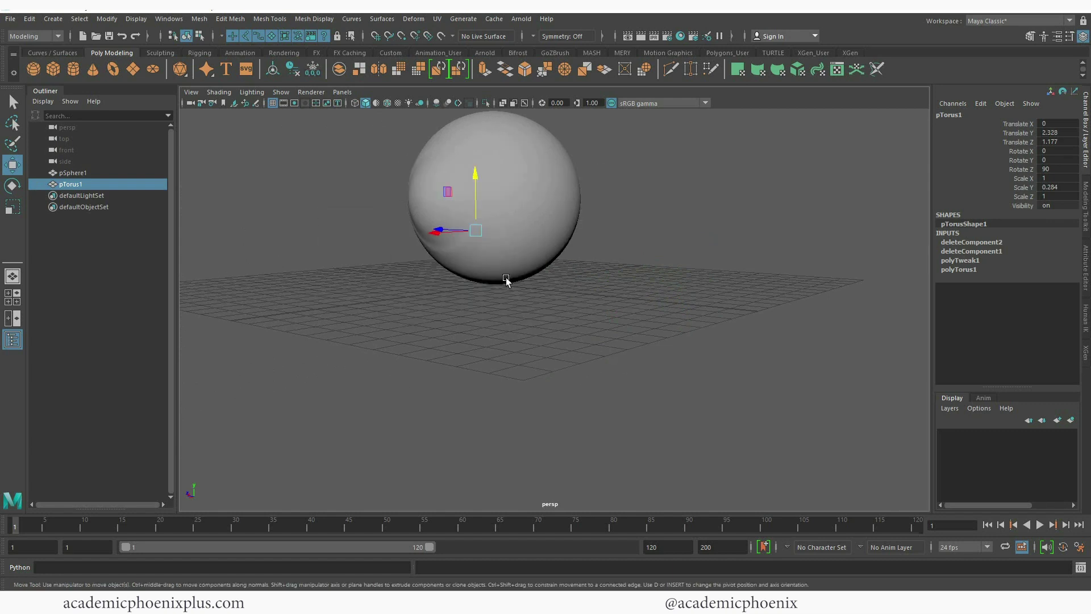
# Step: In a wireframe side view, centre the torus on the sphere at about Y 3.712 and Z 0.001
pyautogui.press('space')
pyautogui.press('space')
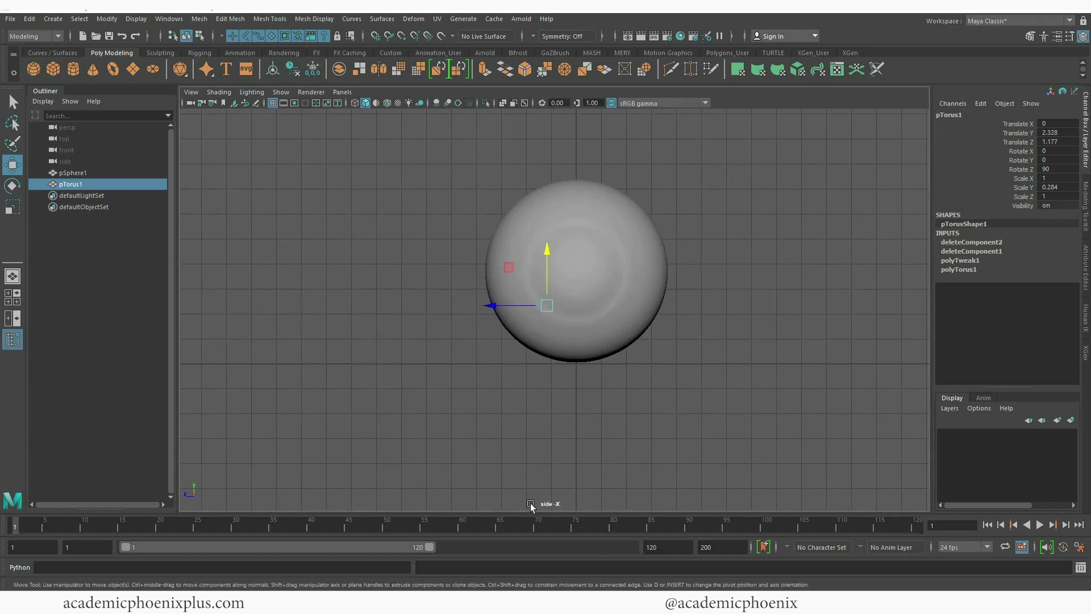
pyautogui.click(354, 103)
pyautogui.scroll(5, 585, 192)
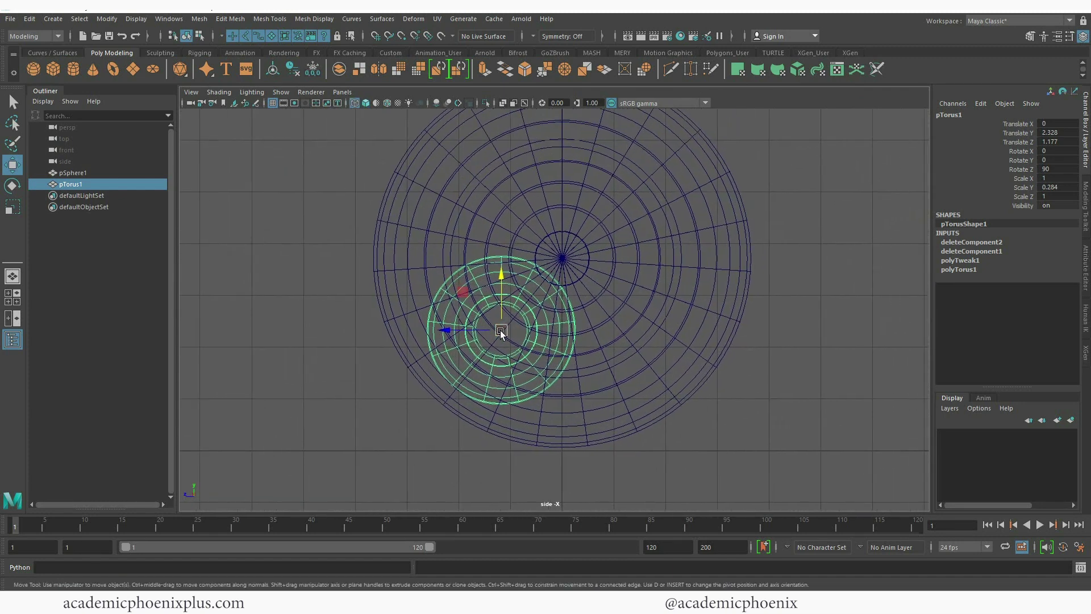
pyautogui.moveTo(501, 330); pyautogui.dragTo(564, 259)
pyautogui.scroll(-3, 733, 281)
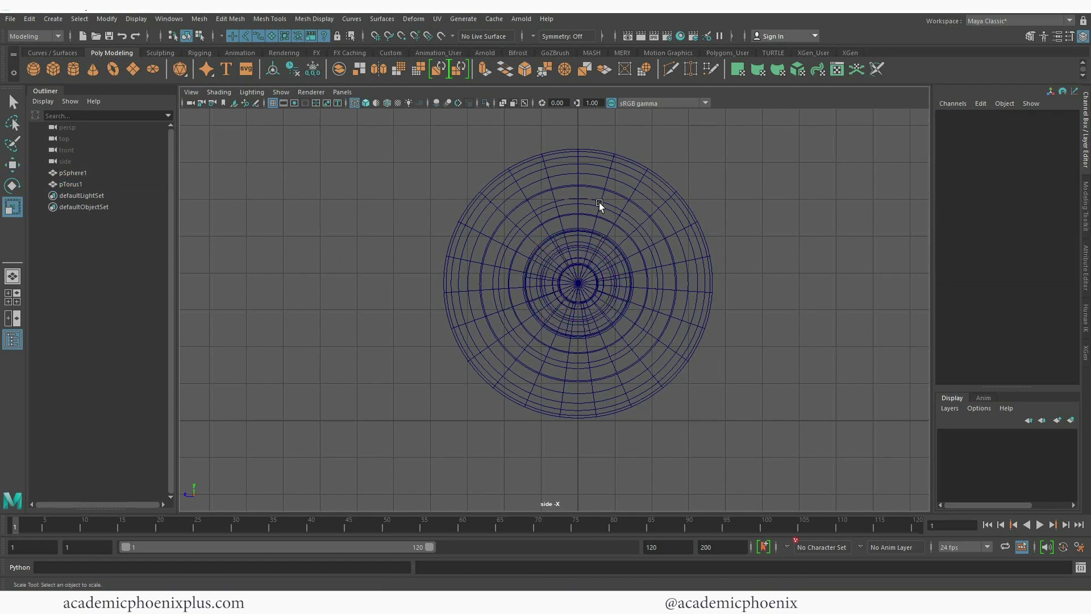
# Step: Enlarge the sphere uniformly to about 4.052 and raise it to about Y 3.989, with the torus raised to about Y 4.005 to match
pyautogui.click(612, 380)
pyautogui.press('w')
pyautogui.press('r')
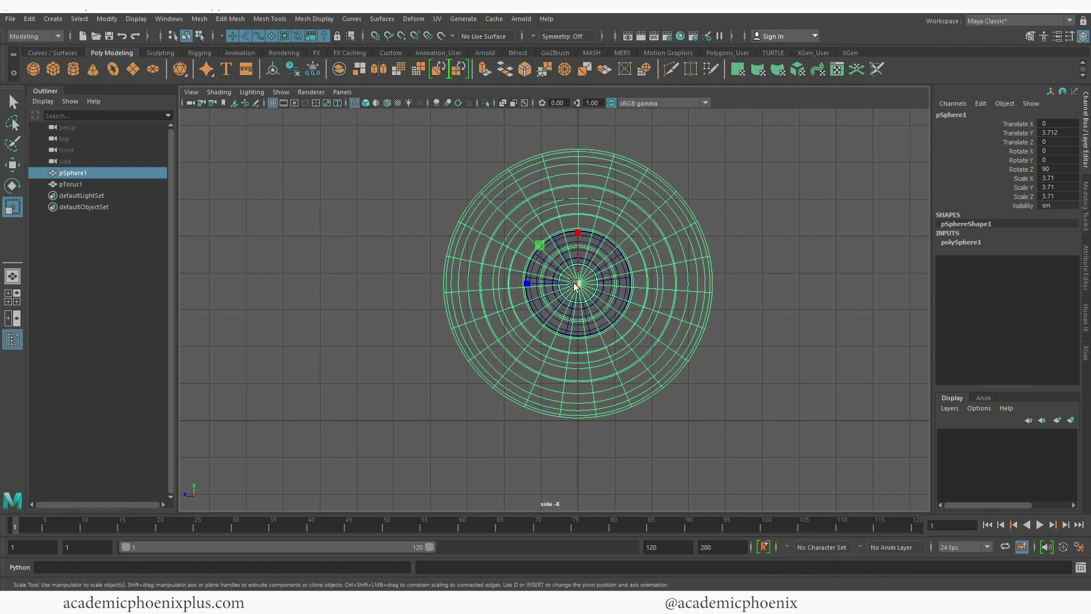
pyautogui.moveTo(575, 286); pyautogui.dragTo(587, 283)
pyautogui.press('w')
pyautogui.moveTo(579, 232); pyautogui.dragTo(579, 223)
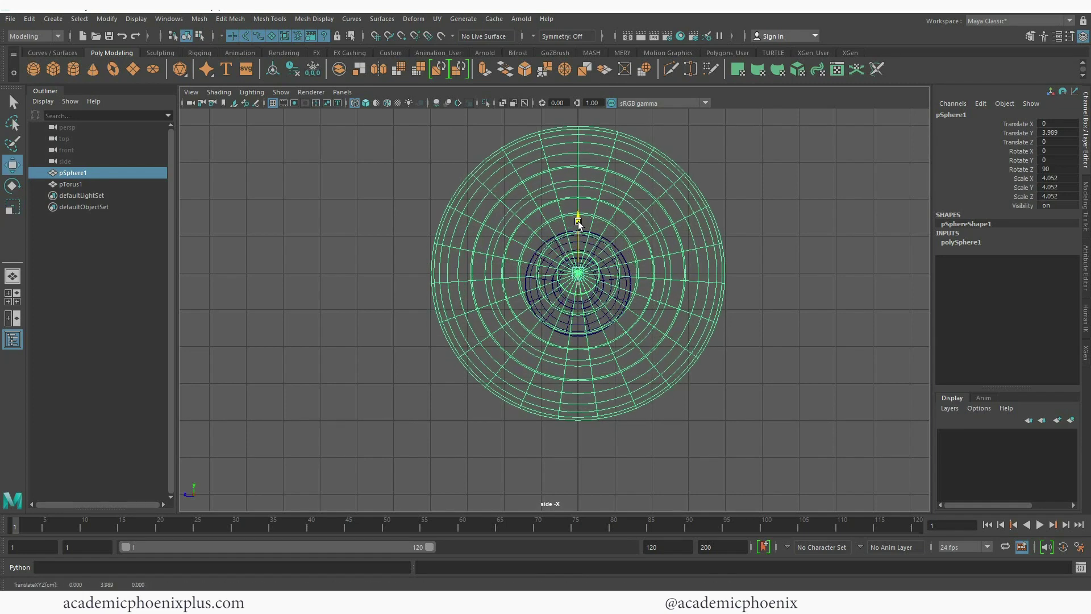
pyautogui.click(631, 262)
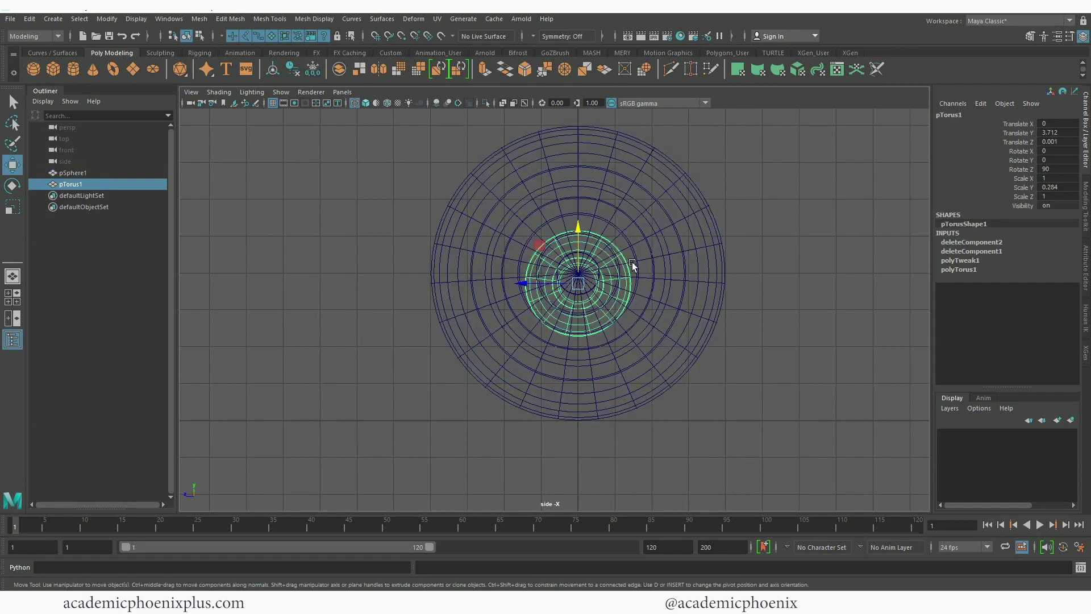
pyautogui.moveTo(579, 283); pyautogui.dragTo(580, 273)
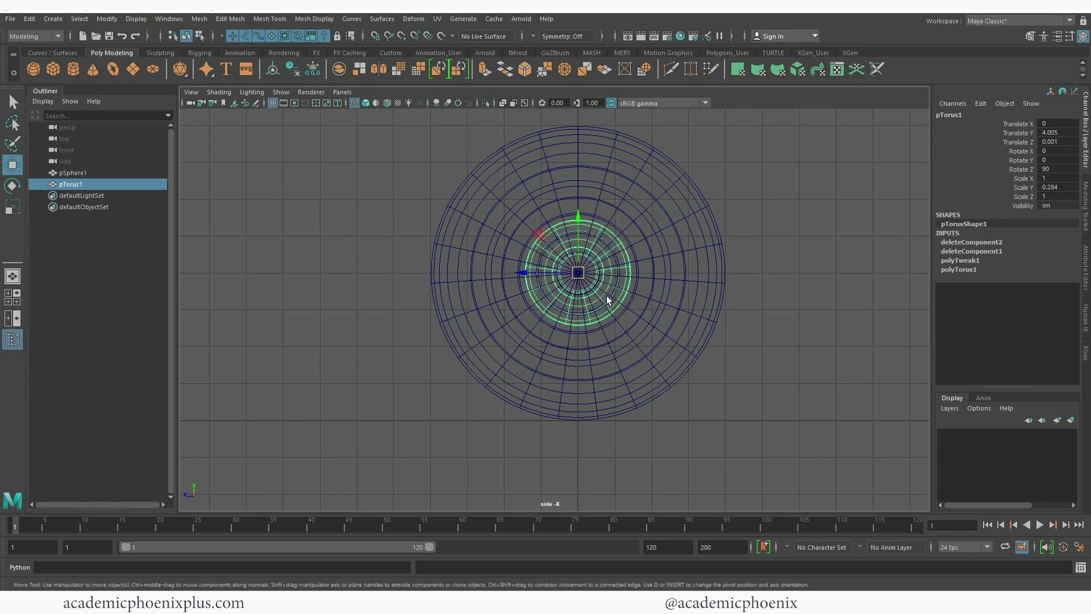
# Step: Assign a new Arnold aiStandardSurface material to the sphere in the perspective view
pyautogui.click(803, 273)
pyautogui.click(639, 276)
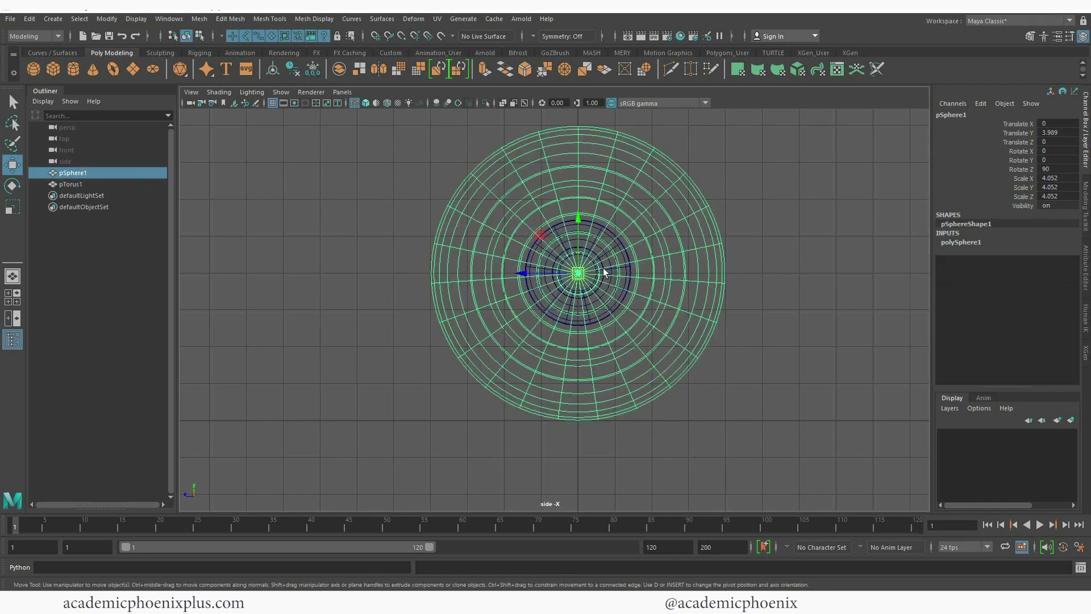
pyautogui.keyDown('alt'); pyautogui.moveTo(691, 215); pyautogui.dragTo(715, 202, button='middle'); pyautogui.keyUp('alt')
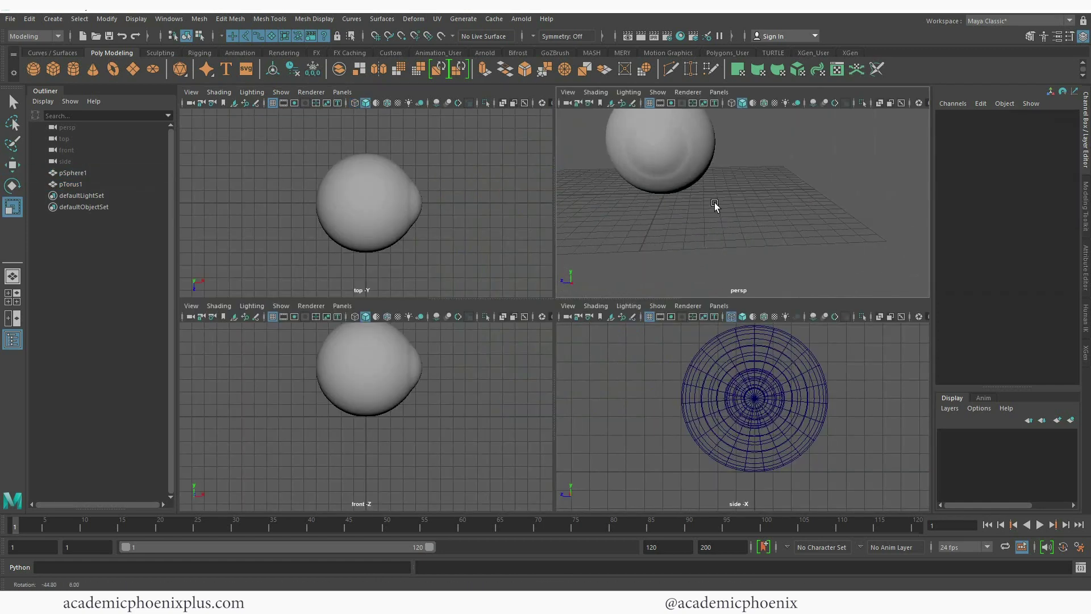
pyautogui.press('space')
pyautogui.keyDown('alt'); pyautogui.moveTo(546, 209); pyautogui.dragTo(640, 312, button='middle'); pyautogui.keyUp('alt')
pyautogui.keyDown('alt'); pyautogui.moveTo(551, 315); pyautogui.dragTo(536, 271); pyautogui.keyUp('alt')
pyautogui.click(536, 271)
pyautogui.keyDown('alt'); pyautogui.moveTo(626, 297); pyautogui.dragTo(548, 250); pyautogui.keyUp('alt')
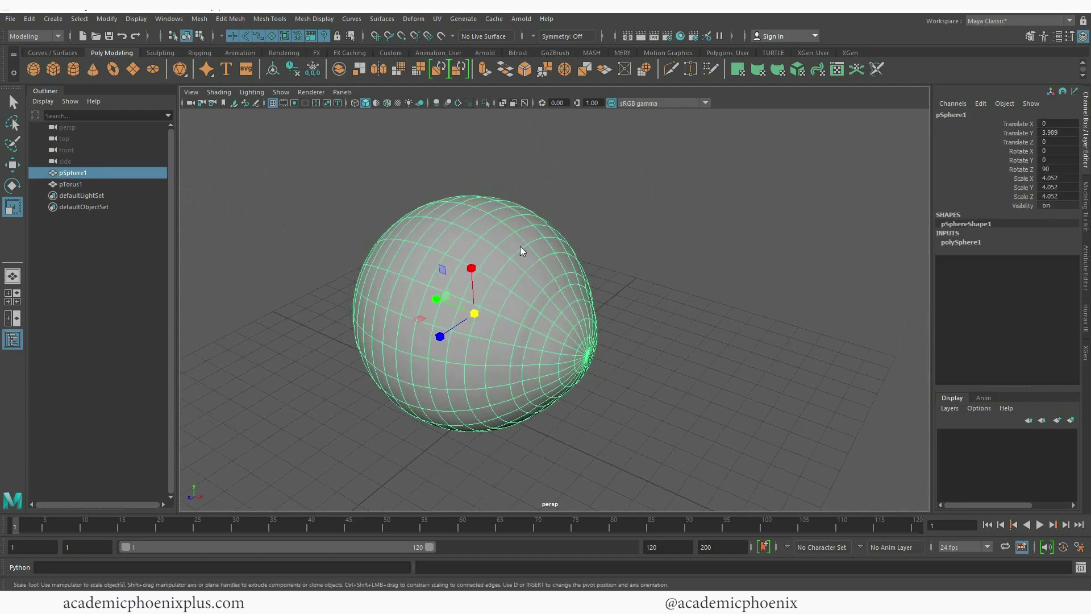
pyautogui.moveTo(520, 247); pyautogui.dragTo(511, 536, button='right')
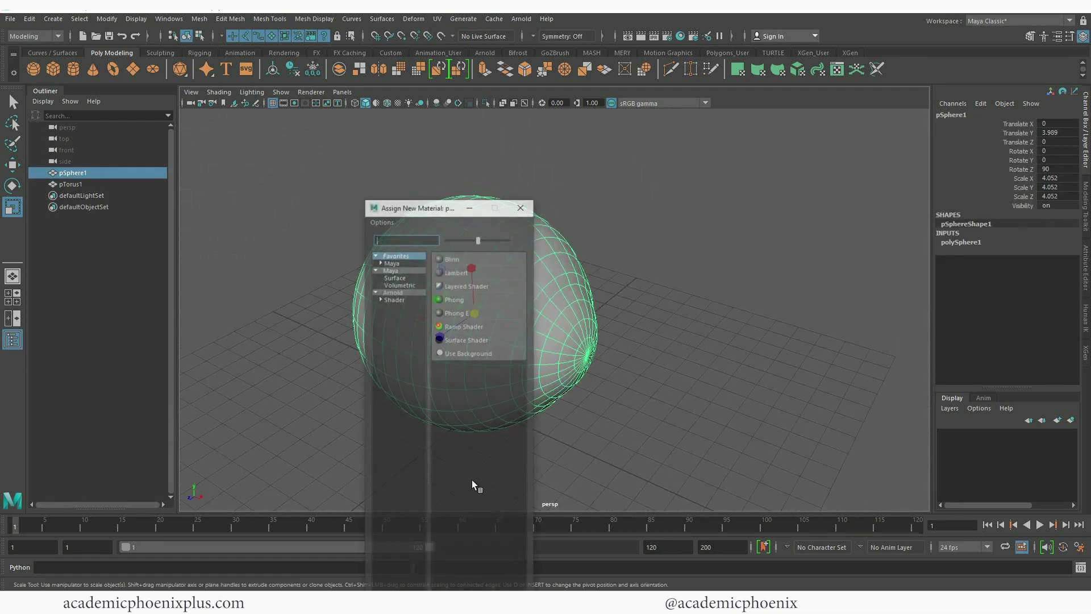
pyautogui.click(408, 291)
pyautogui.click(494, 435)
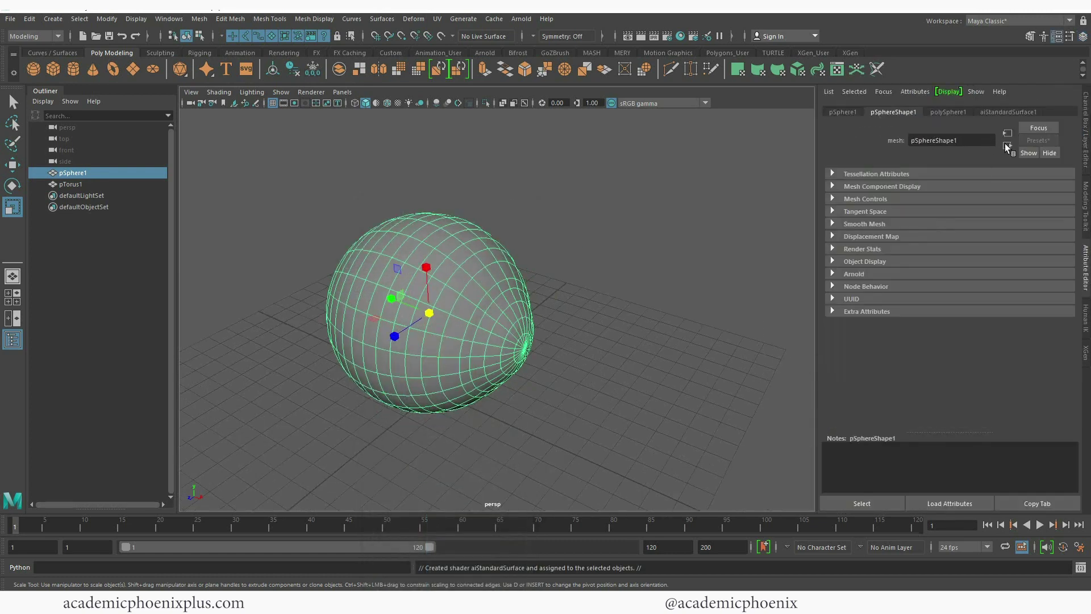
# Step: Rename the sphere's new material as cornea_shader
pyautogui.doubleClick(990, 141)
pyautogui.write('c')
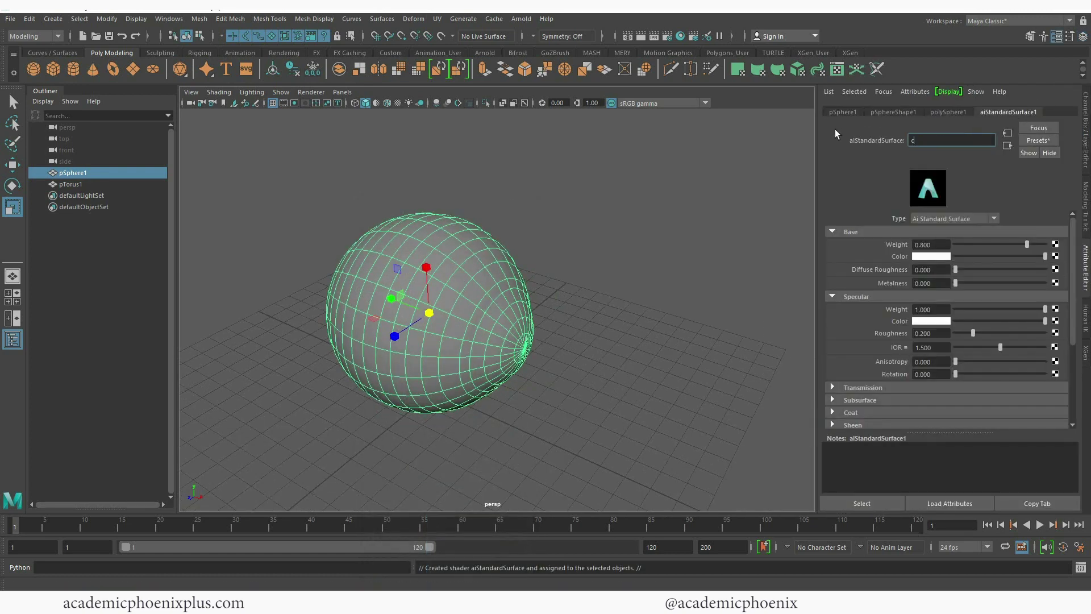
pyautogui.write('ornea_shader')
pyautogui.press('Return')
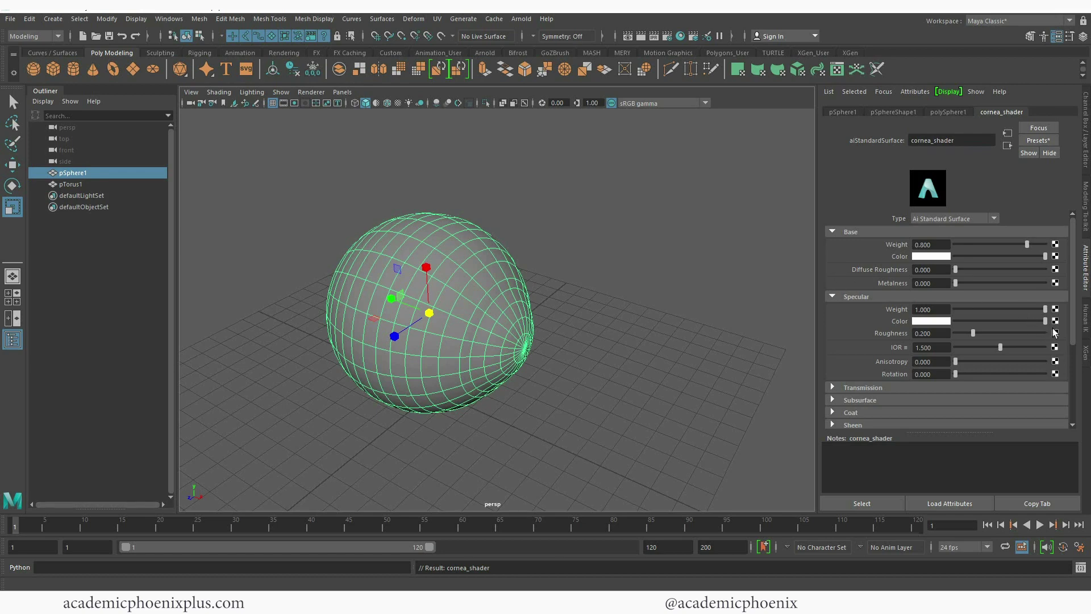
# Step: Raise the cornea shader's Transmission weight to about 0.705 to make the sphere see-through
pyautogui.scroll(-2, 977, 360)
pyautogui.click(868, 361)
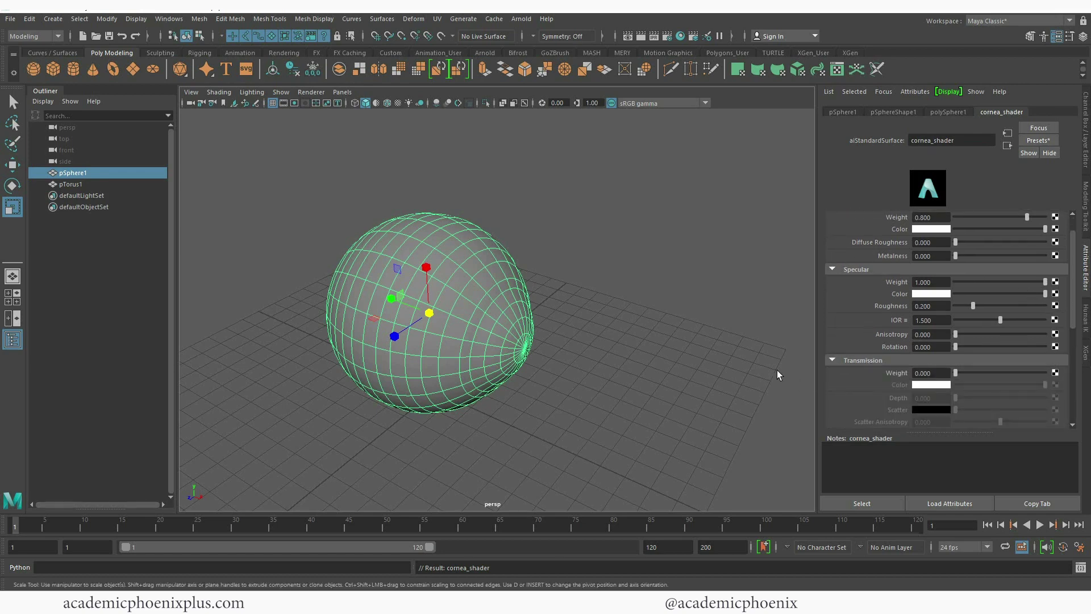
pyautogui.scroll(6, 689, 319)
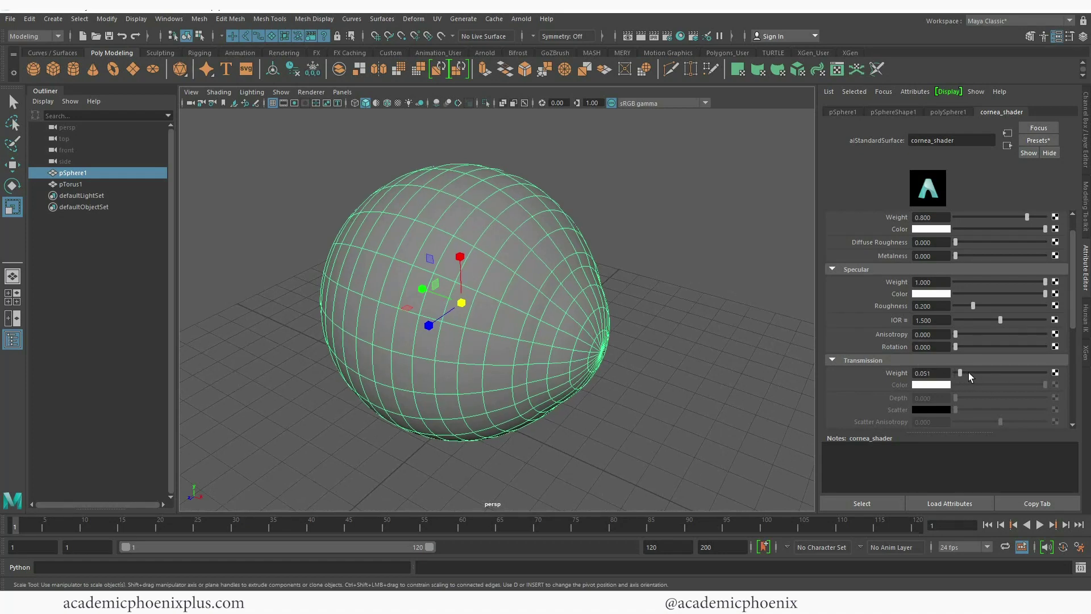
pyautogui.moveTo(968, 373); pyautogui.dragTo(1020, 373)
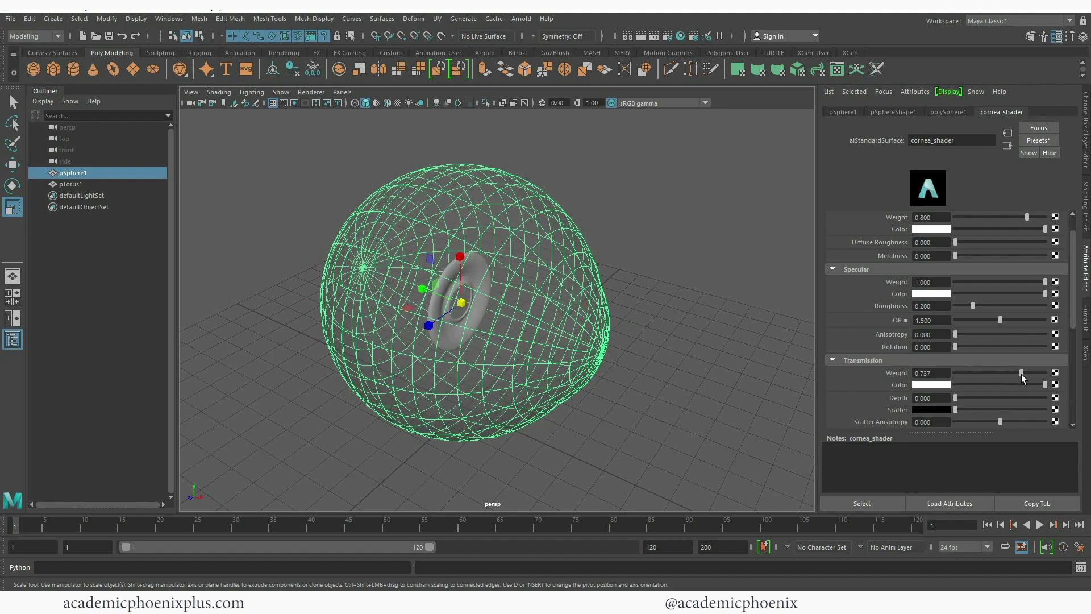
pyautogui.moveTo(1022, 374); pyautogui.dragTo(1017, 373)
# Step: In the front view, move the torus along X to about 3.3, just behind the cornea bulge
pyautogui.keyDown('alt'); pyautogui.moveTo(613, 342); pyautogui.dragTo(725, 329); pyautogui.keyUp('alt')
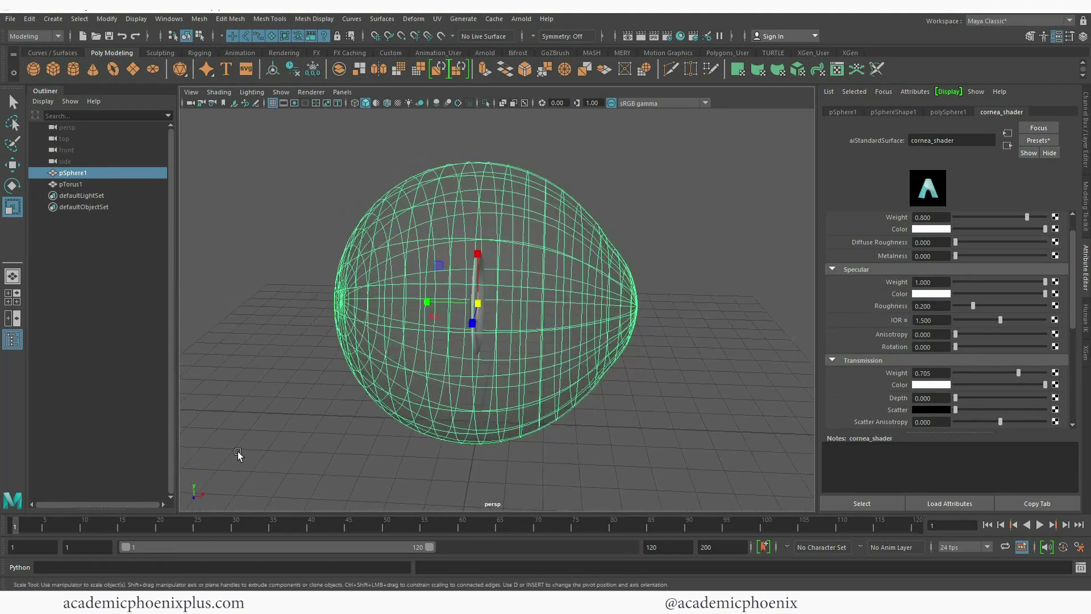
pyautogui.press('space')
pyautogui.press('space')
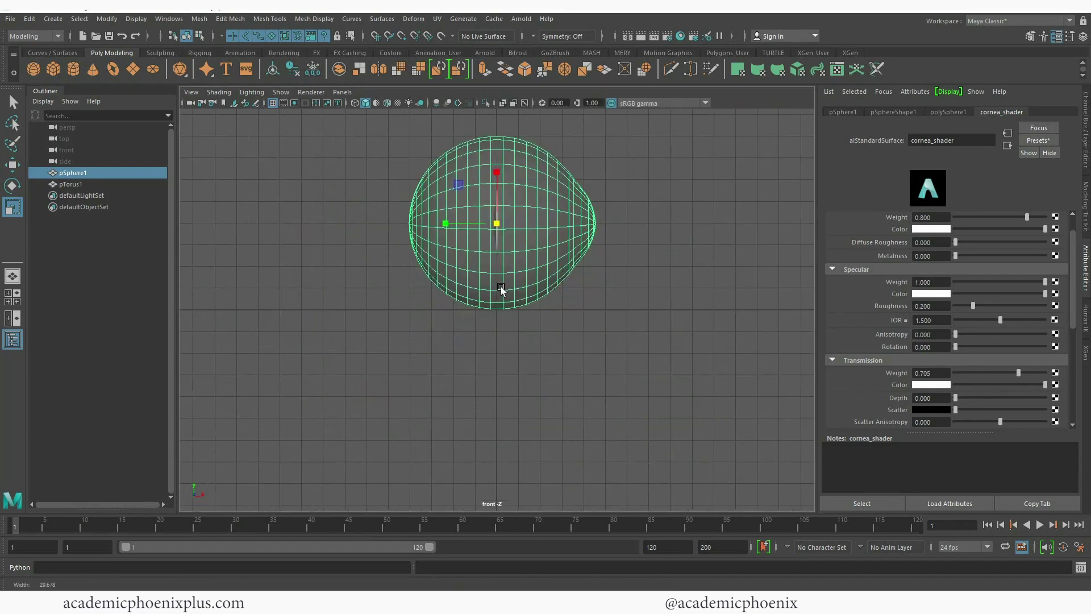
pyautogui.keyDown('alt'); pyautogui.moveTo(500, 290); pyautogui.dragTo(669, 318, button='right'); pyautogui.keyUp('alt')
pyautogui.keyDown('alt'); pyautogui.moveTo(669, 318); pyautogui.dragTo(635, 392, button='middle'); pyautogui.keyUp('alt')
pyautogui.press('w')
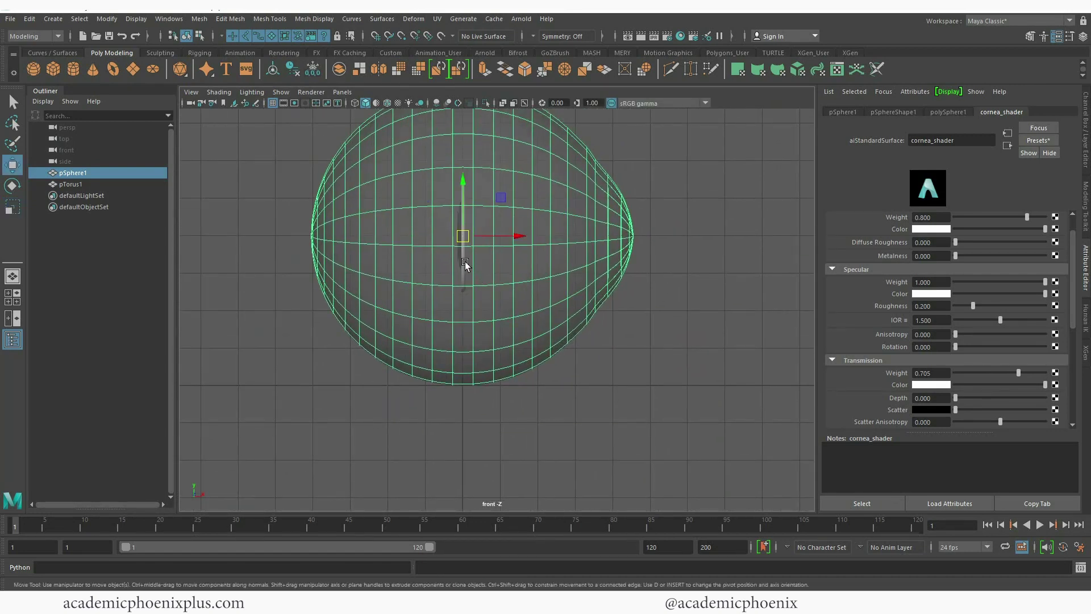
pyautogui.click(82, 184)
pyautogui.moveTo(524, 252); pyautogui.dragTo(633, 240)
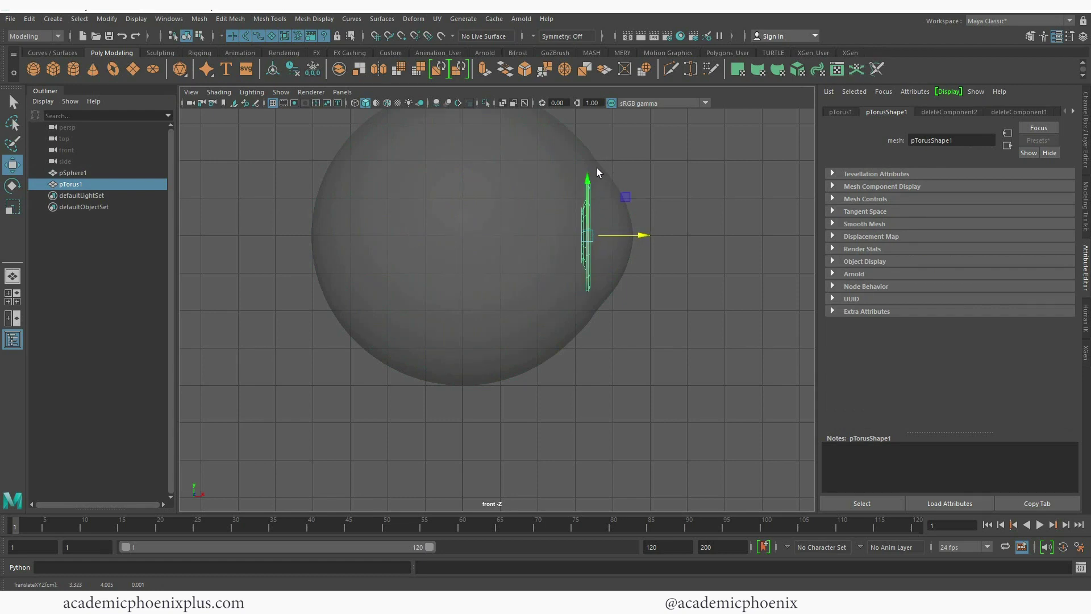
# Step: Scale the sphere down slightly and enlarge the torus uniformly to about 1.11 so the iris fits the cornea opening
pyautogui.click(562, 297)
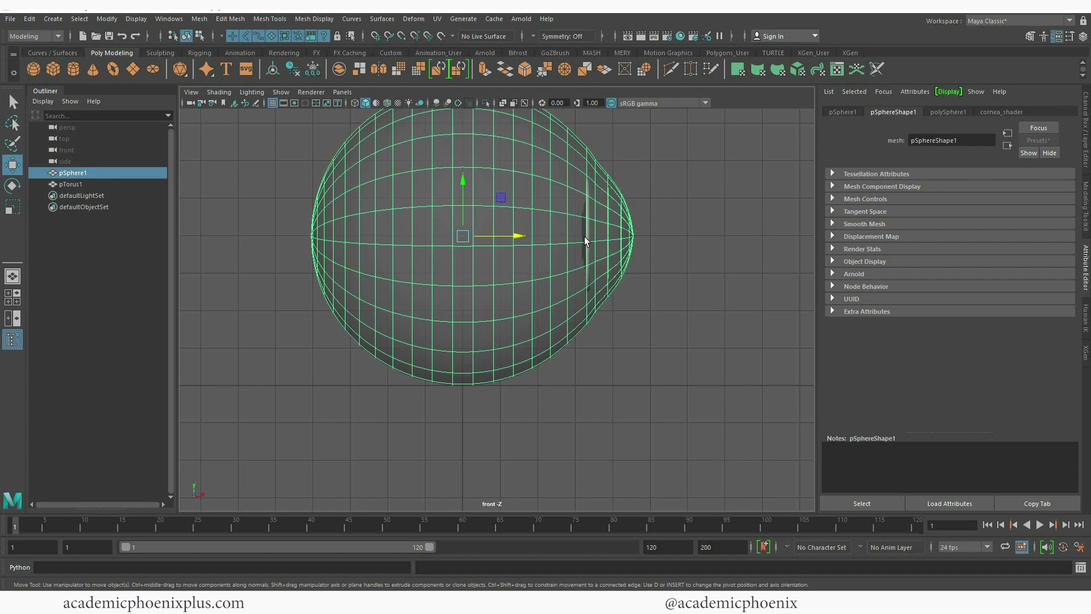
pyautogui.keyDown('alt'); pyautogui.moveTo(599, 220); pyautogui.dragTo(572, 273, button='middle'); pyautogui.keyUp('alt')
pyautogui.keyDown('alt'); pyautogui.moveTo(573, 273); pyautogui.dragTo(669, 258, button='right'); pyautogui.keyUp('alt')
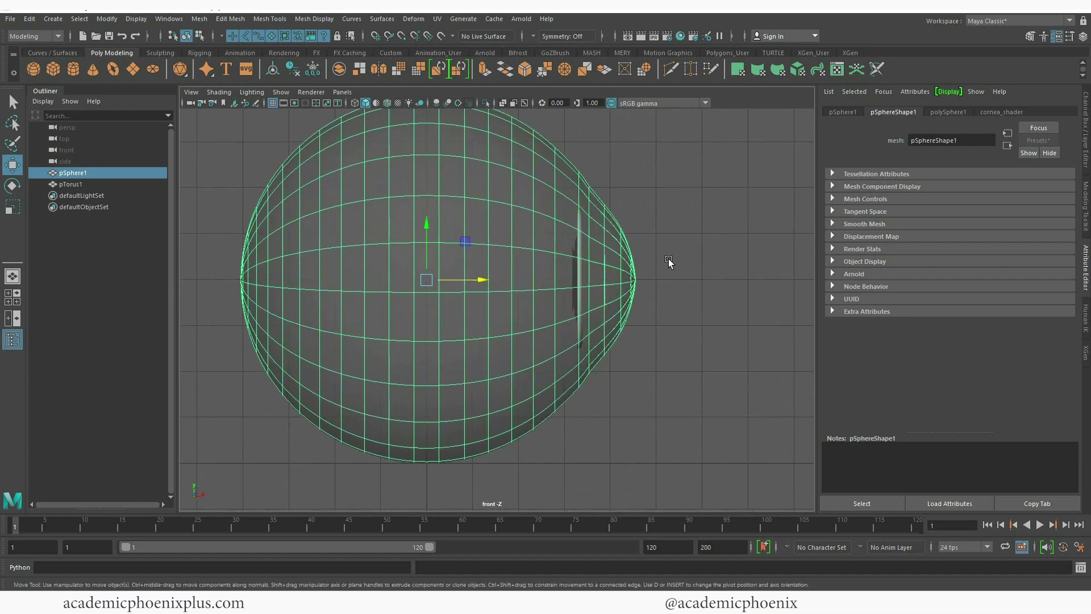
pyautogui.press('r')
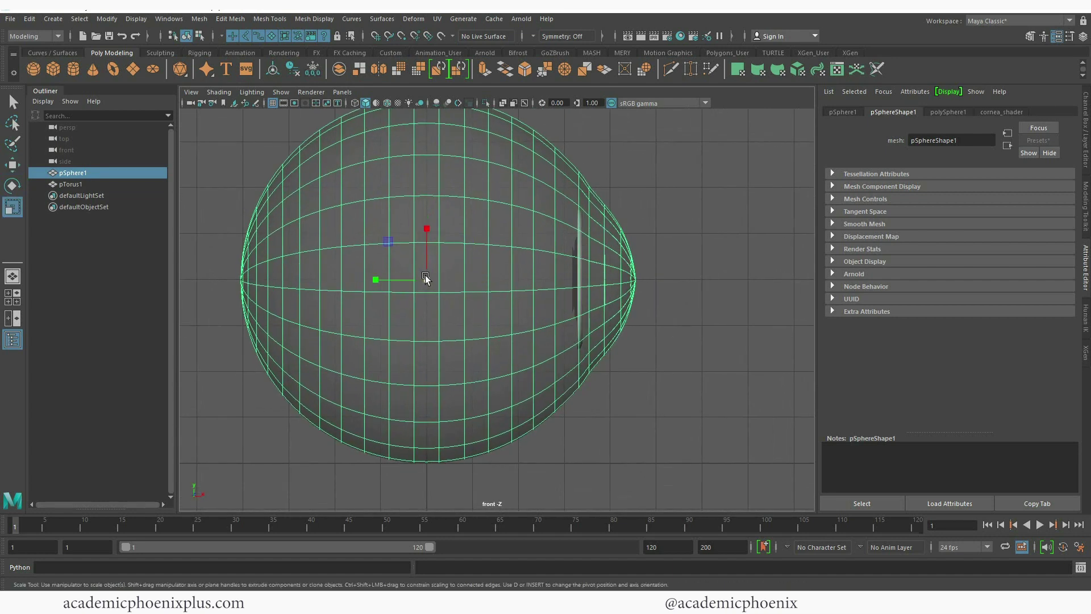
pyautogui.moveTo(425, 275); pyautogui.dragTo(419, 278)
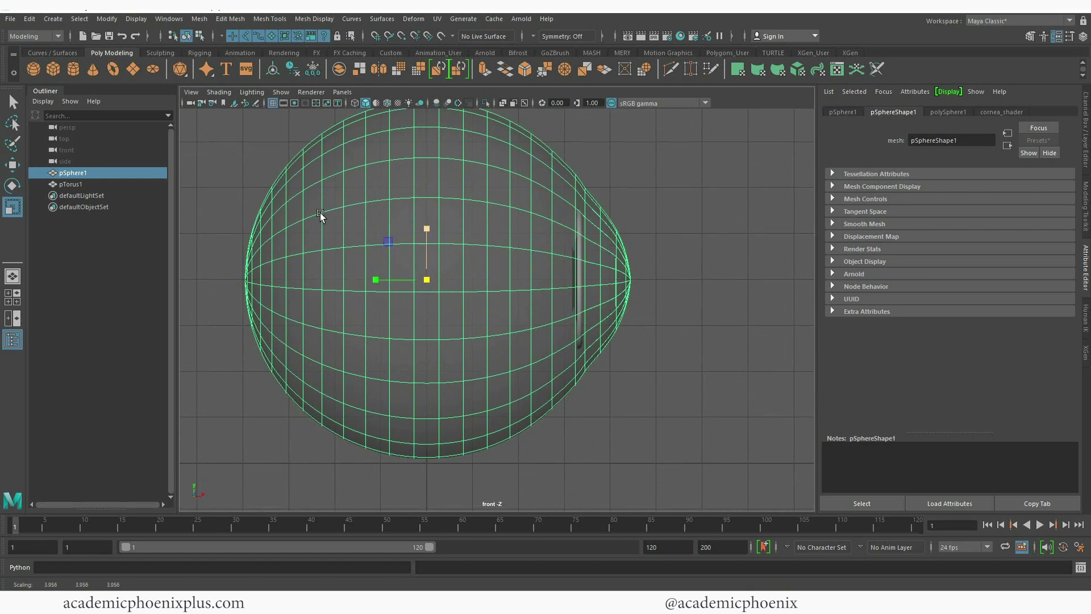
pyautogui.click(71, 183)
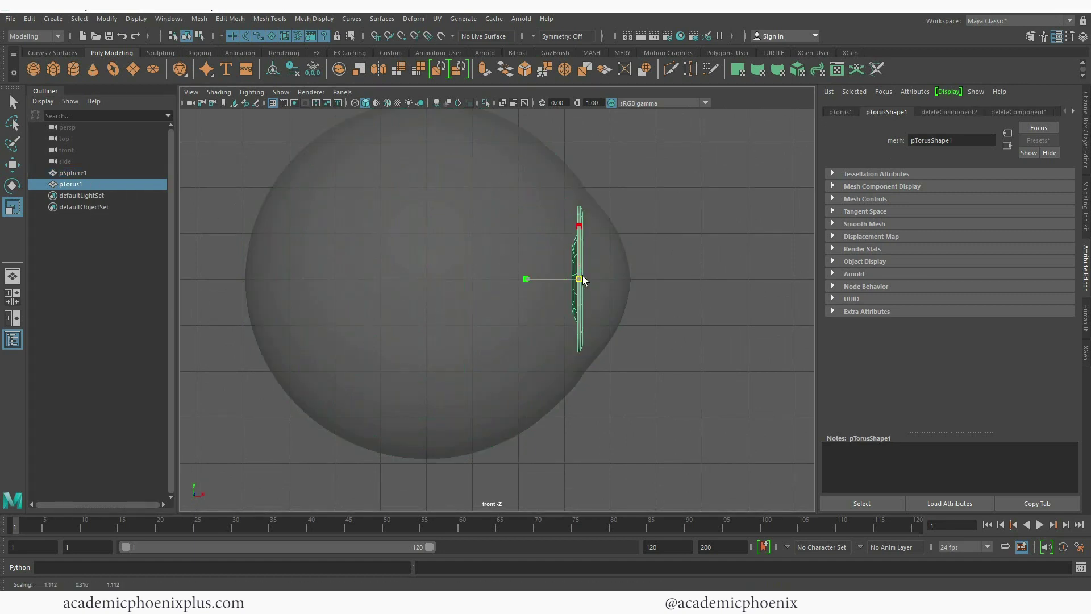
# Step: Switch the sphere to edge selection and select all edges of the cornea bulge, from its base loop to the tip
pyautogui.click(602, 267)
pyautogui.rightClick(630, 254)
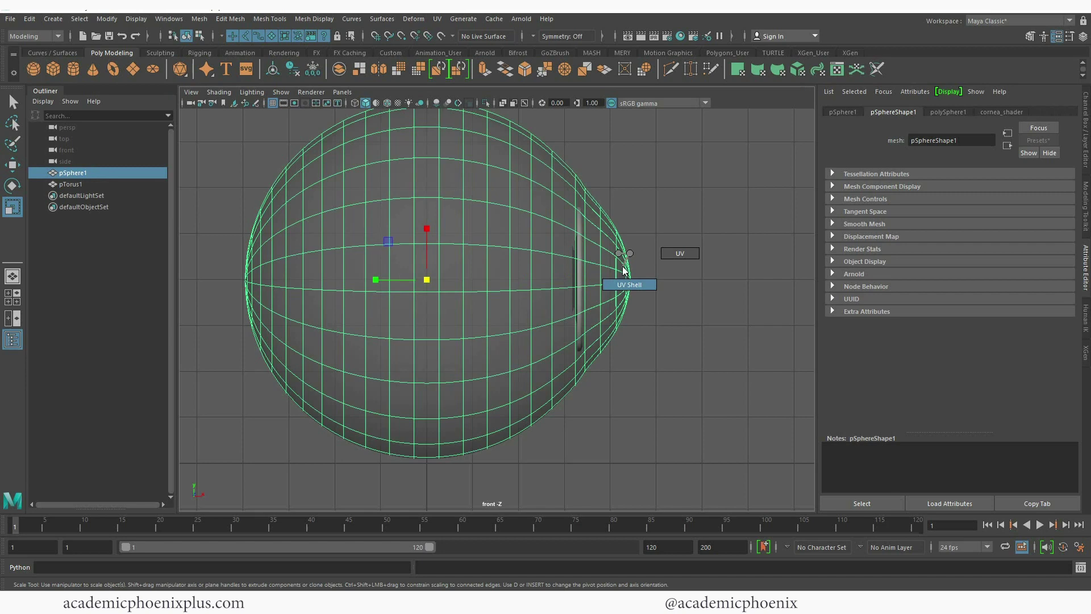
pyautogui.moveTo(560, 254); pyautogui.dragTo(594, 223, button='right')
pyautogui.doubleClick(577, 203)
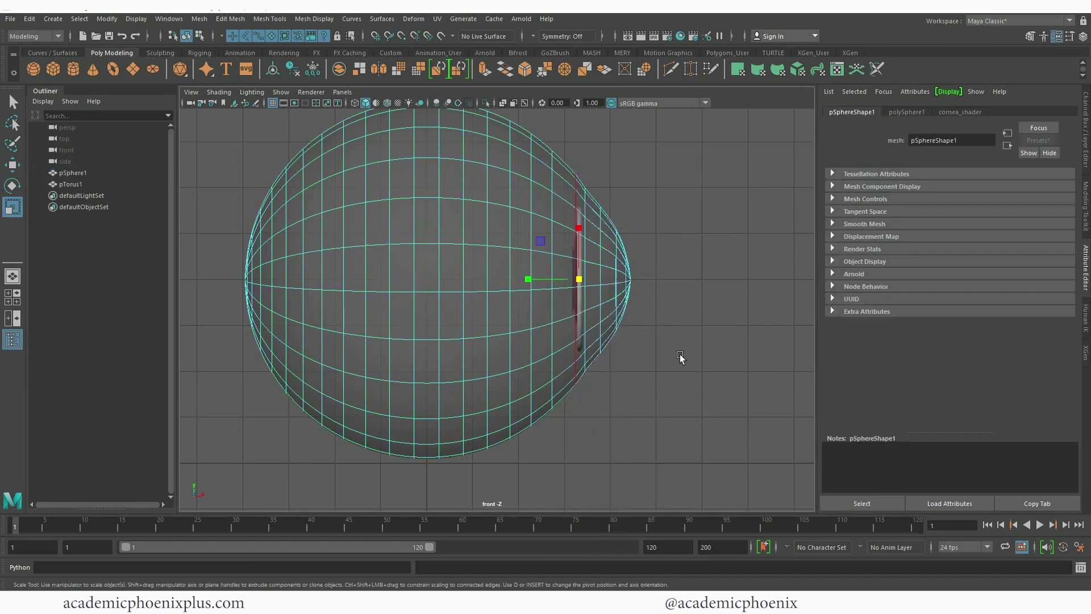
pyautogui.click(680, 382)
pyautogui.hotkey('ctrl', 'z')
pyautogui.moveTo(699, 405); pyautogui.dragTo(582, 172)
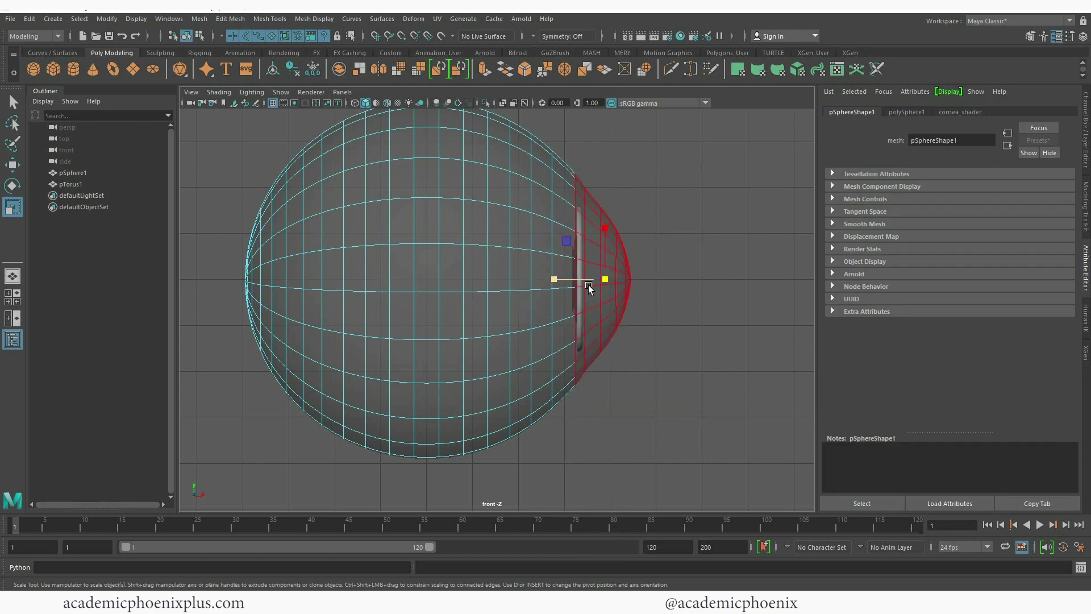
# Step: Scale the selected cornea bulge edges uniformly to about 0.72, nudge them back along X to fit the iris ring, and return to object mode
pyautogui.moveTo(588, 285); pyautogui.dragTo(562, 266)
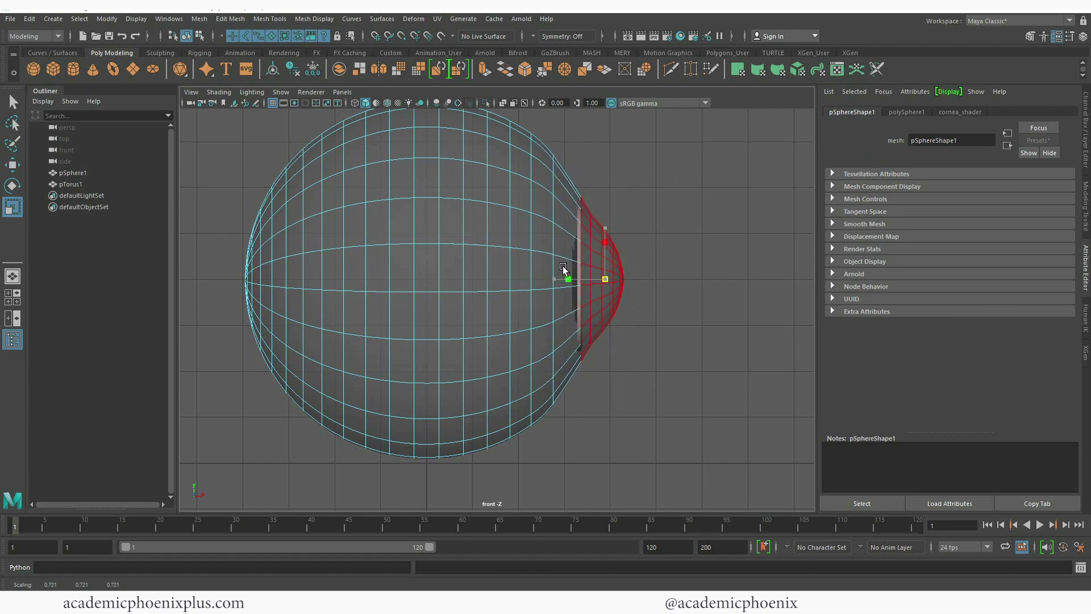
pyautogui.press('w')
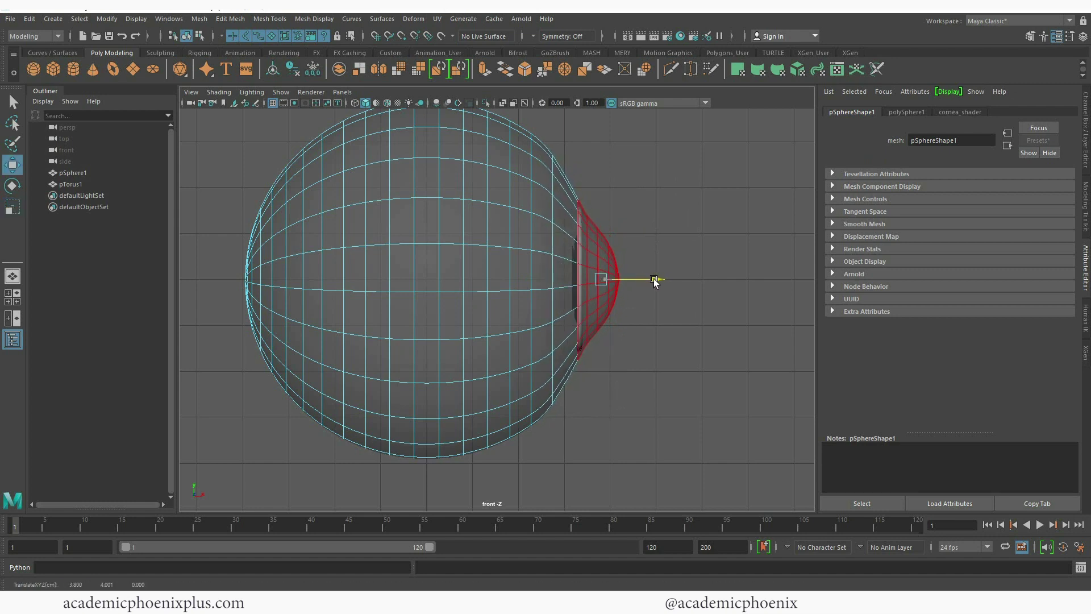
pyautogui.press('r')
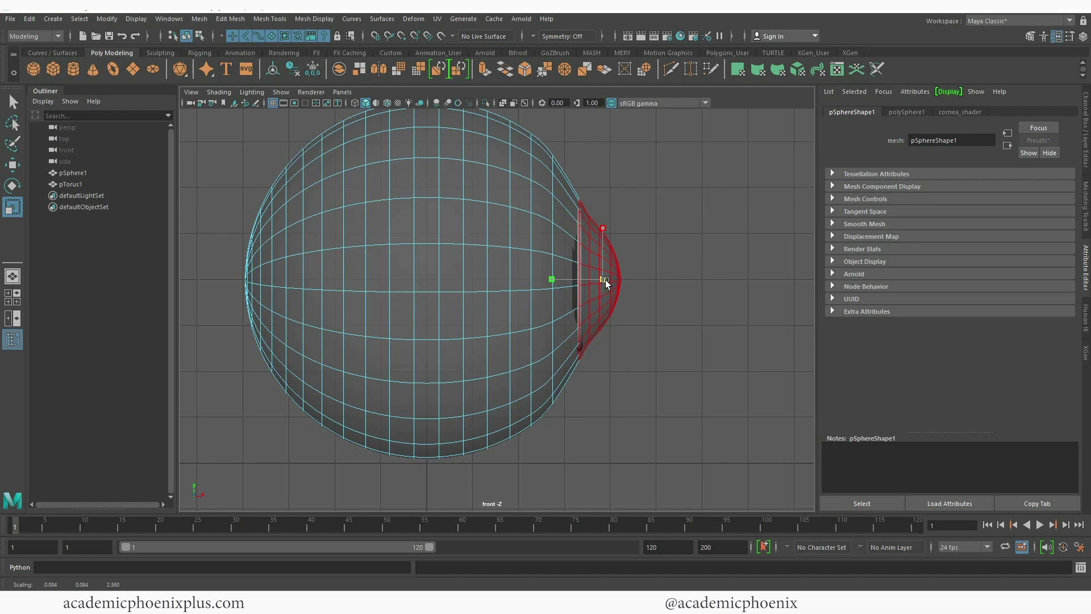
pyautogui.press('w')
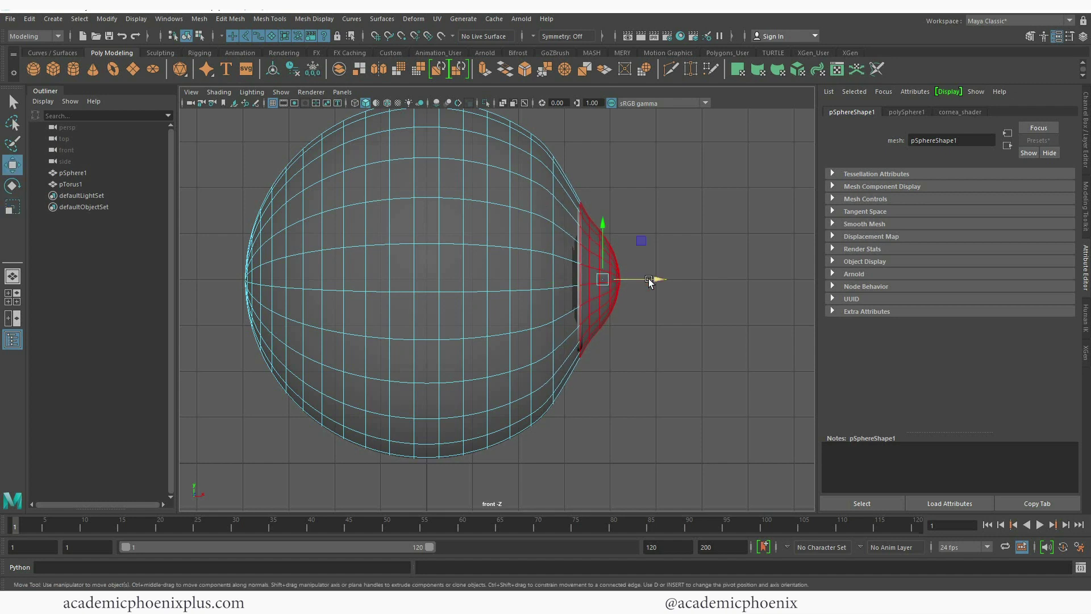
pyautogui.moveTo(654, 282); pyautogui.dragTo(647, 282)
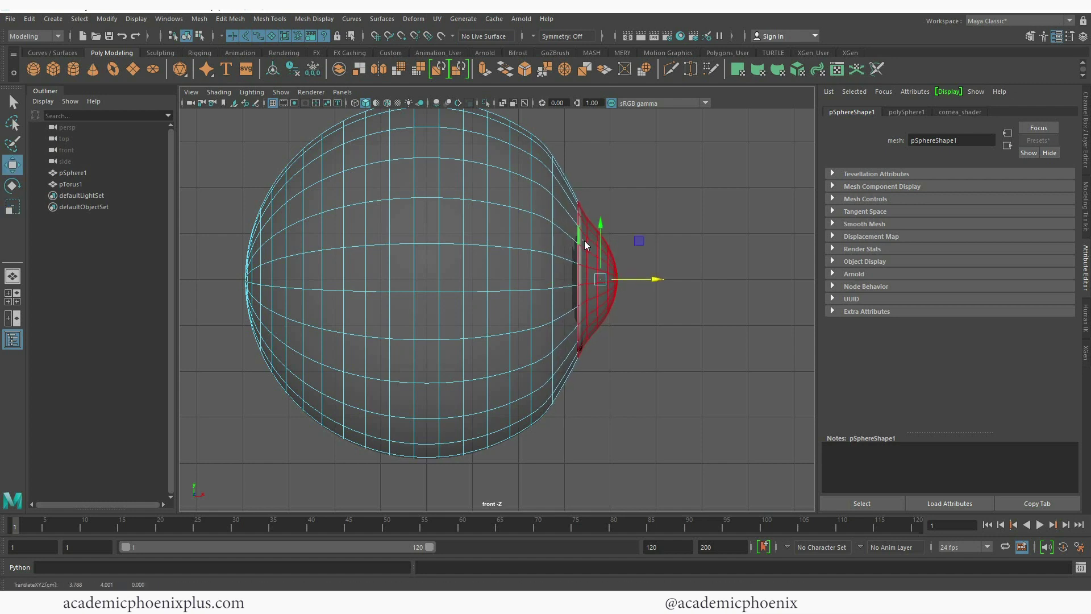
pyautogui.moveTo(589, 240); pyautogui.dragTo(642, 206, button='right')
pyautogui.keyDown('alt'); pyautogui.moveTo(698, 227); pyautogui.dragTo(604, 244); pyautogui.keyUp('alt')
# Step: Switch to the perspective view and rename the sphere to cornea_geo
pyautogui.press('space')
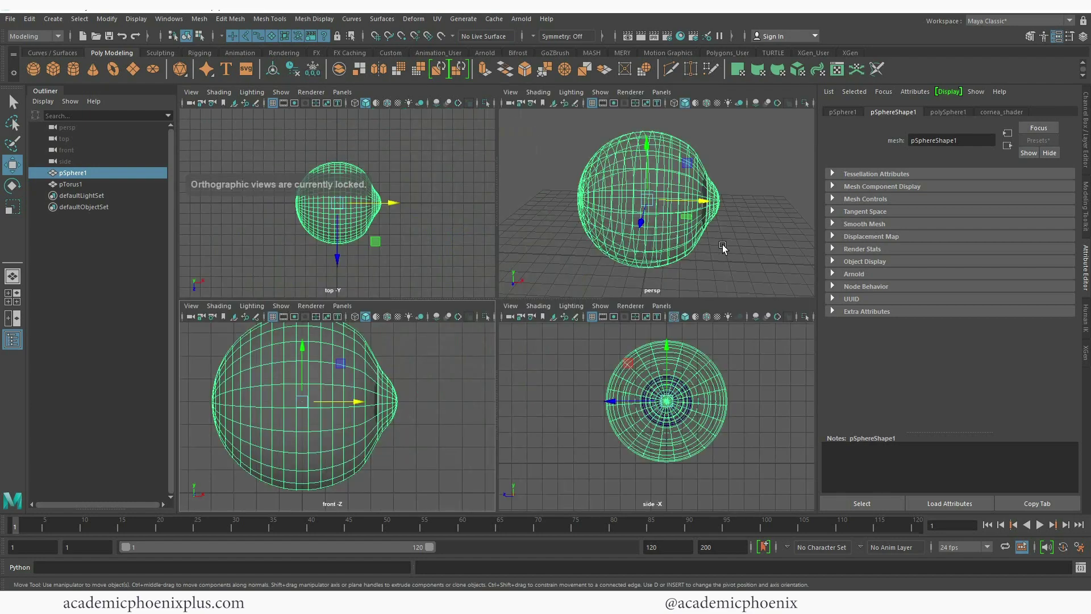
pyautogui.press('space')
pyautogui.keyDown('alt'); pyautogui.moveTo(721, 241); pyautogui.dragTo(444, 306); pyautogui.keyUp('alt')
pyautogui.doubleClick(74, 173)
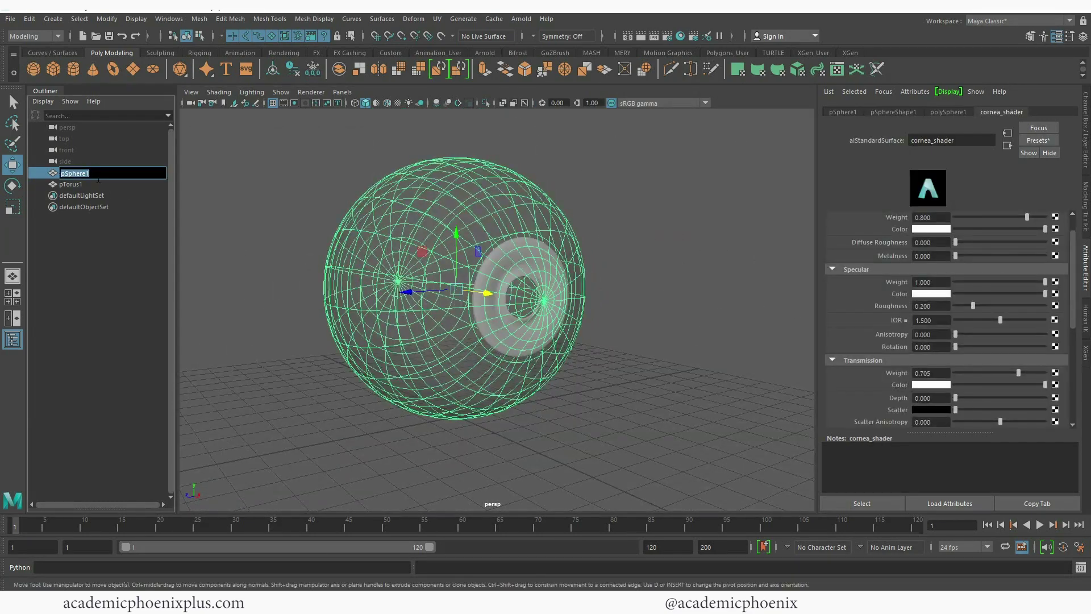
pyautogui.write('d')
pyautogui.write('ornea_geo')
pyautogui.press('Return')
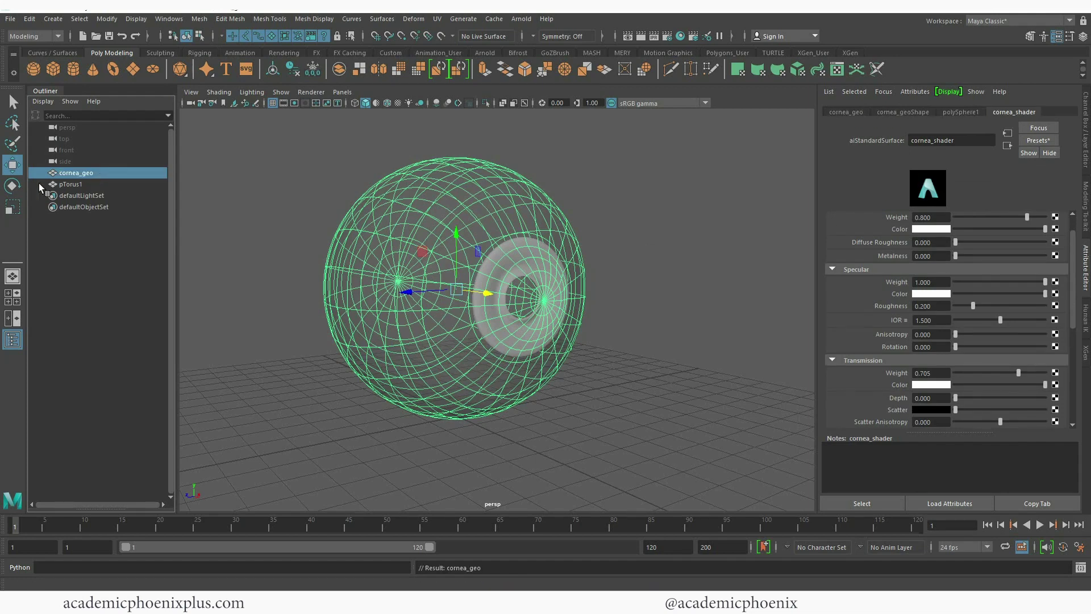
# Step: Rename the torus to Iris_geo and clear the selection
pyautogui.click(71, 184)
pyautogui.doubleClick(71, 185)
pyautogui.write('Iris g')
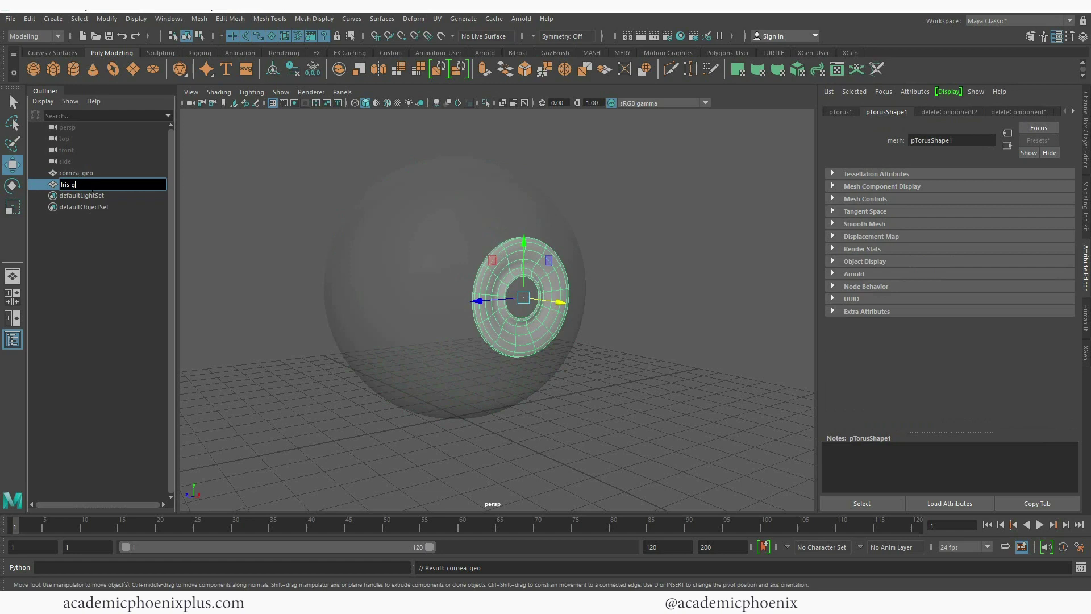
pyautogui.write('eo')
pyautogui.press('Return')
pyautogui.click(637, 269)
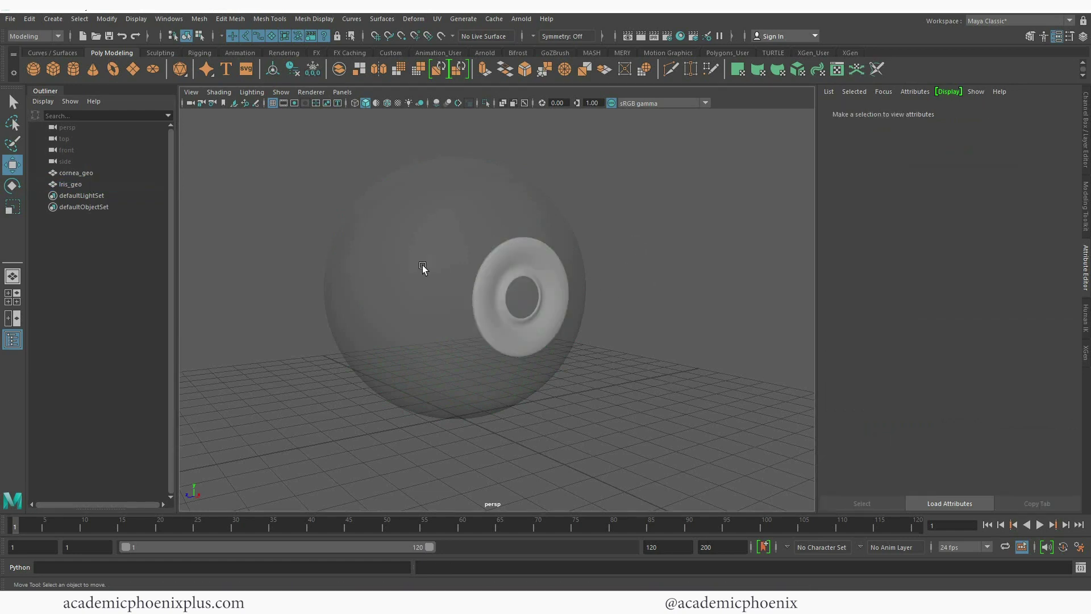
# Step: Delete the construction history and freeze the transformations of both the cornea and iris meshes, then deselect them
pyautogui.moveTo(421, 264); pyautogui.dragTo(584, 290)
pyautogui.click(292, 69)
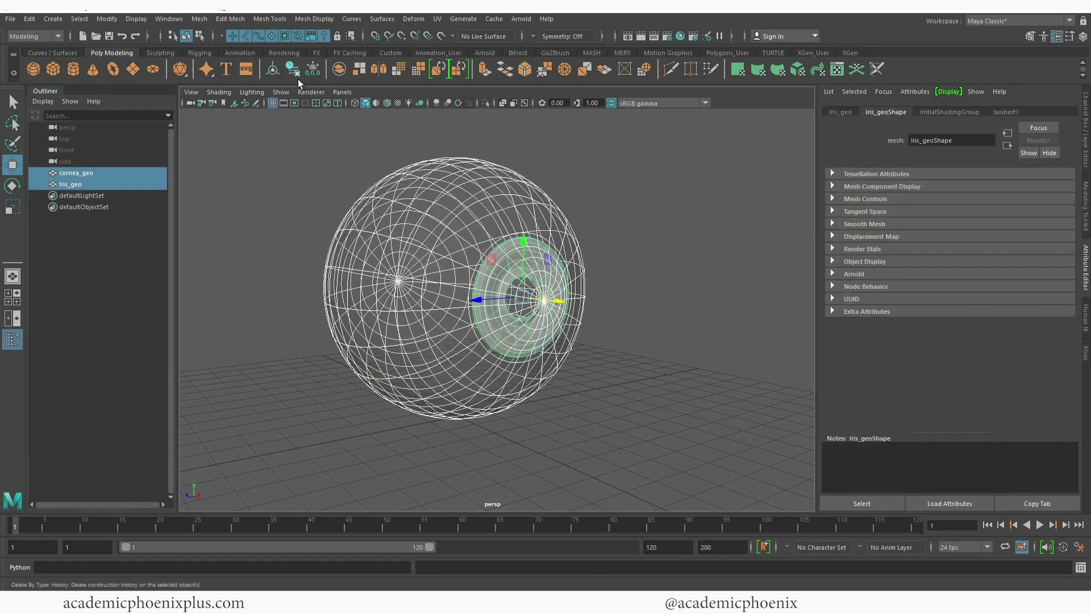
pyautogui.click(312, 70)
pyautogui.click(643, 250)
# Step: Connect a Ramp texture to the Transmission weight of the cornea's shader
pyautogui.keyDown('alt'); pyautogui.moveTo(642, 251); pyautogui.dragTo(602, 256); pyautogui.keyUp('alt')
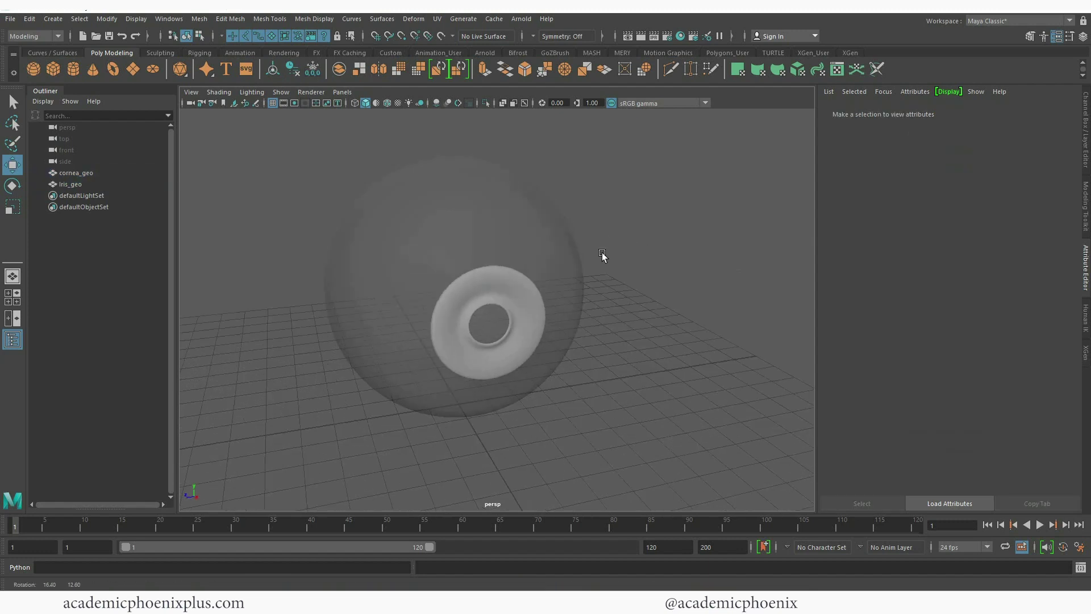
pyautogui.click(572, 260)
pyautogui.click(969, 113)
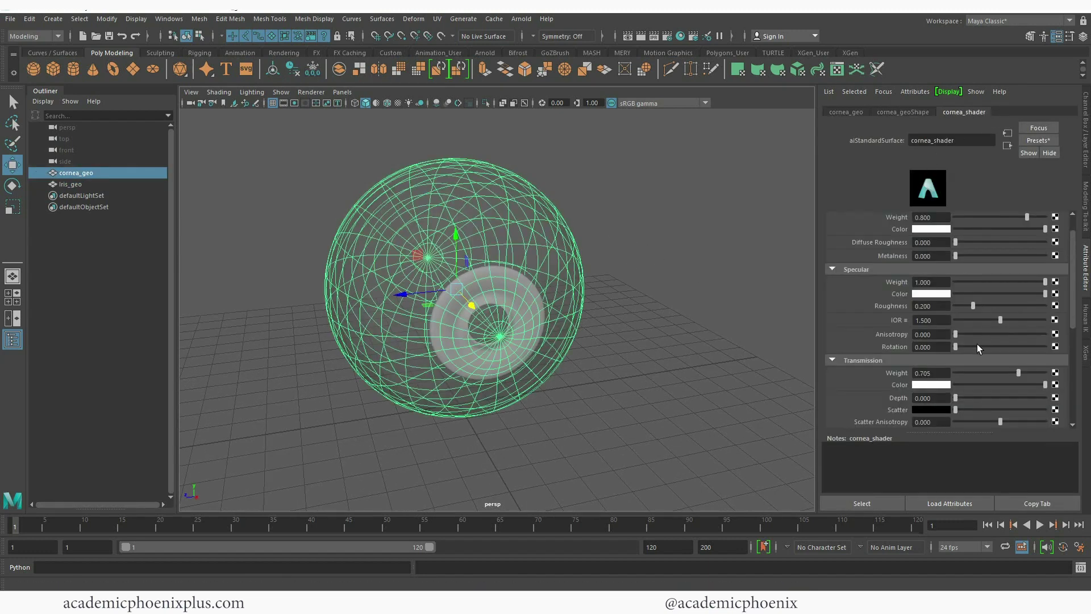
pyautogui.scroll(-2, 1074, 319)
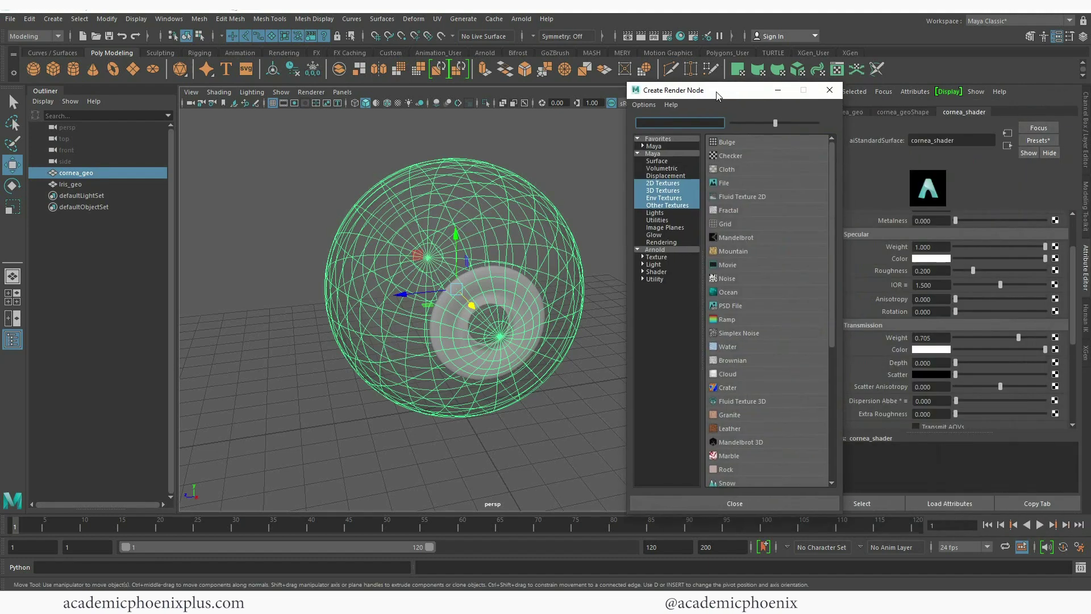
pyautogui.write('ram')
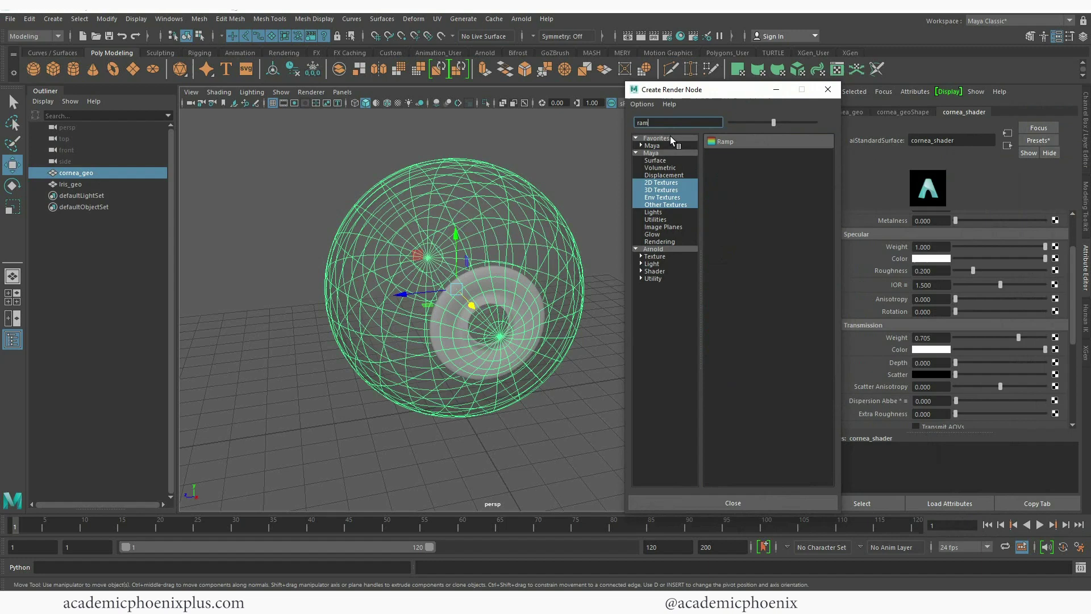
pyautogui.click(750, 143)
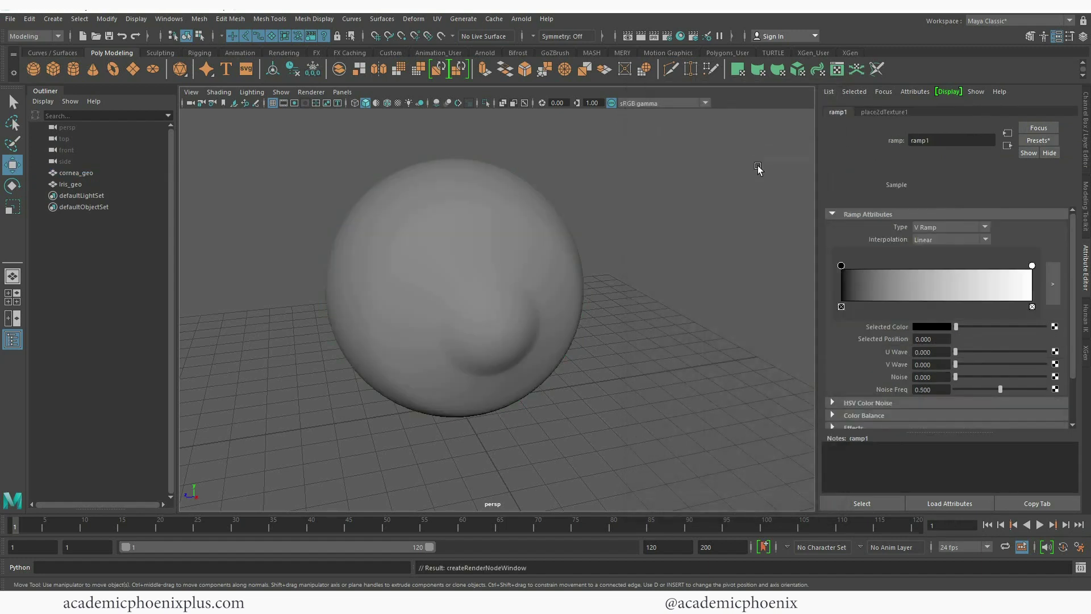
# Step: Reposition the transmission ramp's black and white color markers and display the cornea with texture maps in the viewport
pyautogui.moveTo(843, 266); pyautogui.dragTo(924, 266)
pyautogui.click(1027, 266)
pyautogui.moveTo(1005, 265); pyautogui.dragTo(930, 265)
pyautogui.click(513, 312)
pyautogui.press('6')
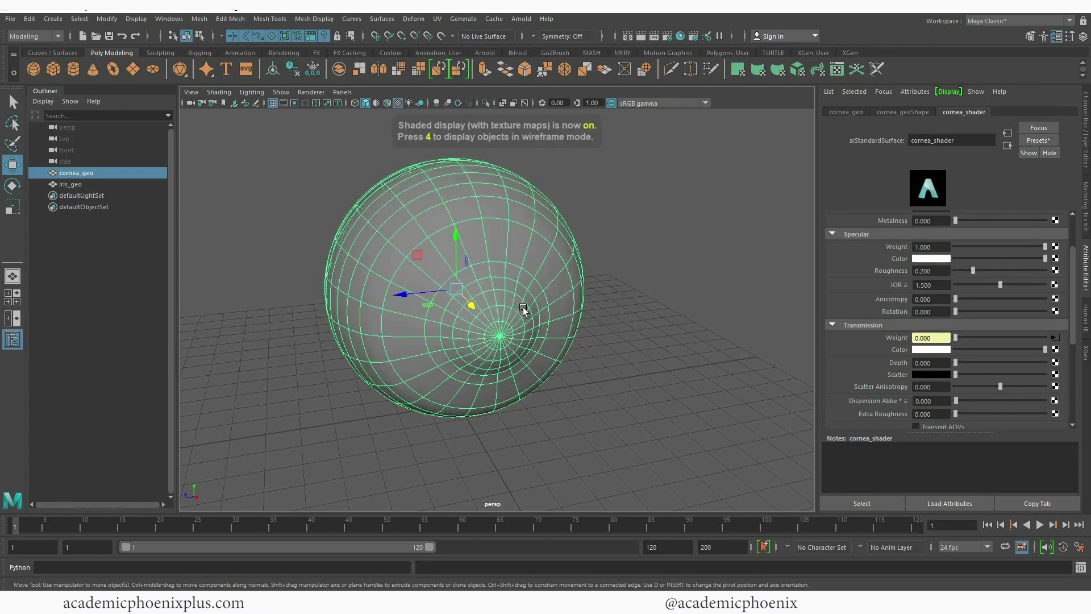
pyautogui.moveTo(382, 382)
pyautogui.keyDown('alt'); pyautogui.mouseDown()
pyautogui.moveTo(591, 368)
pyautogui.moveTo(441, 377)
pyautogui.mouseUp(); pyautogui.keyUp('alt')
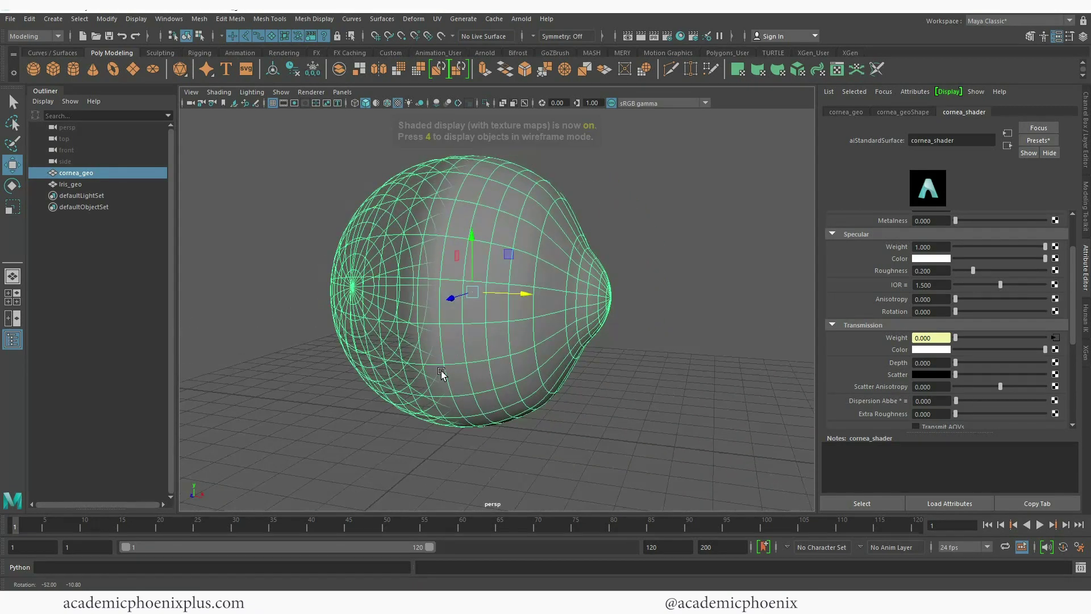
# Step: Reopen the transmission ramp and place its white marker at 0.104, with black toward the far end, to make the cornea side transparent
pyautogui.click(1056, 338)
pyautogui.moveTo(934, 274); pyautogui.dragTo(861, 266)
pyautogui.scroll(5, 762, 292)
pyautogui.scroll(2, 762, 292)
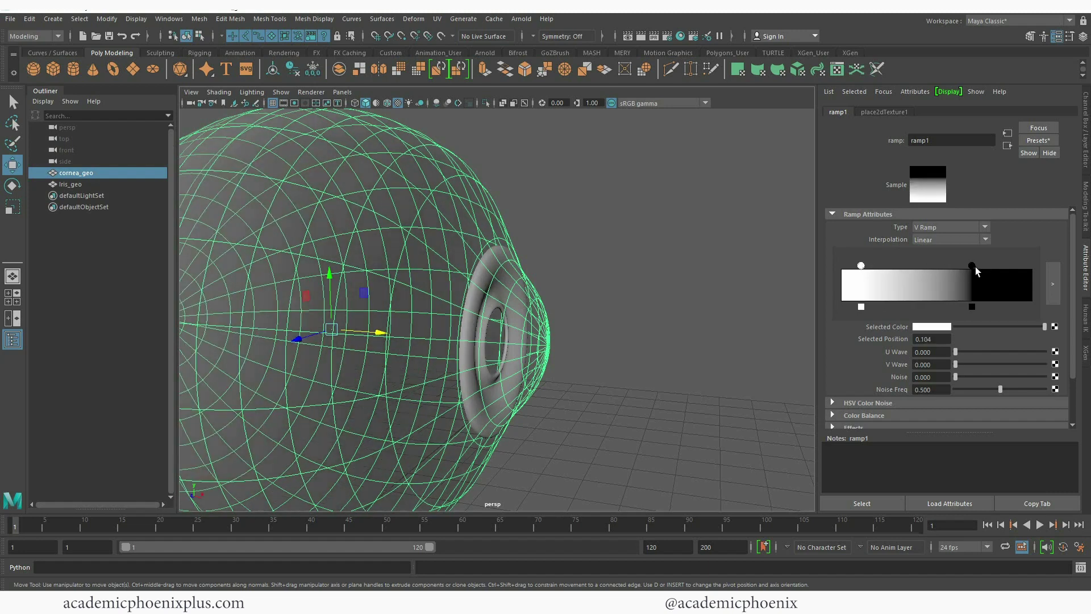
# Step: Tighten the ramp by moving the black marker to about 0.182 and the white marker right beside it, limiting transparency to the cornea bulge
pyautogui.moveTo(972, 266); pyautogui.dragTo(878, 266)
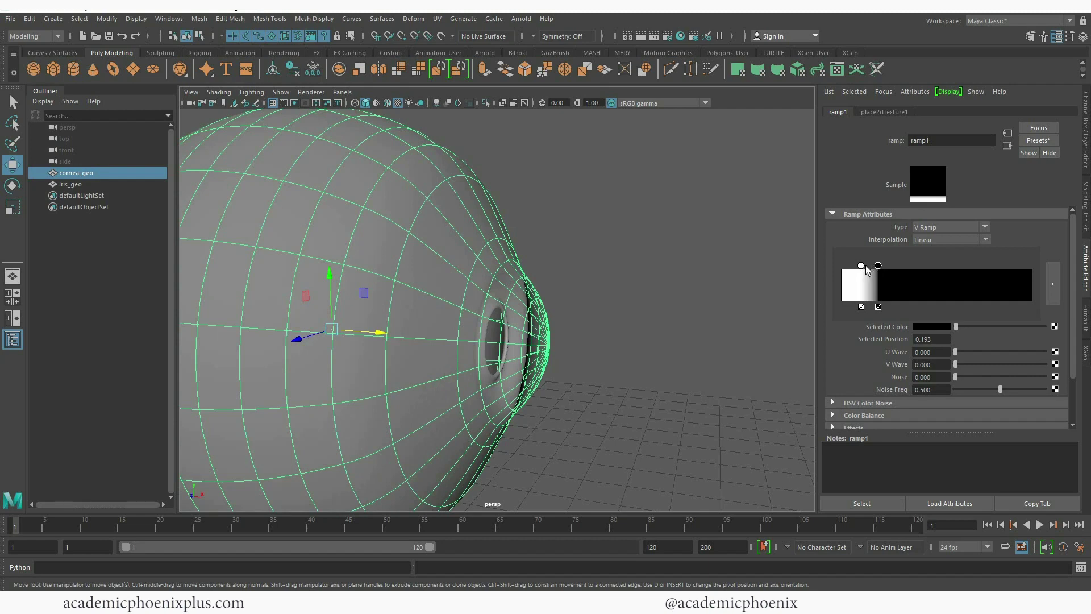
pyautogui.click(863, 266)
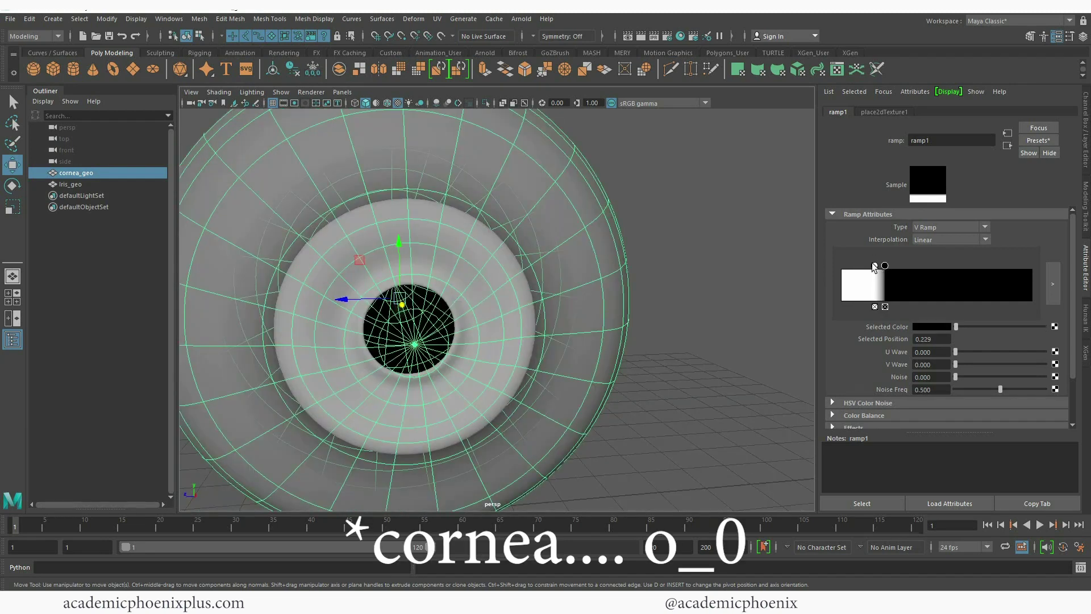
pyautogui.moveTo(874, 266); pyautogui.dragTo(876, 265)
pyautogui.click(880, 266)
pyautogui.keyDown('alt'); pyautogui.moveTo(658, 263); pyautogui.dragTo(714, 280); pyautogui.keyUp('alt')
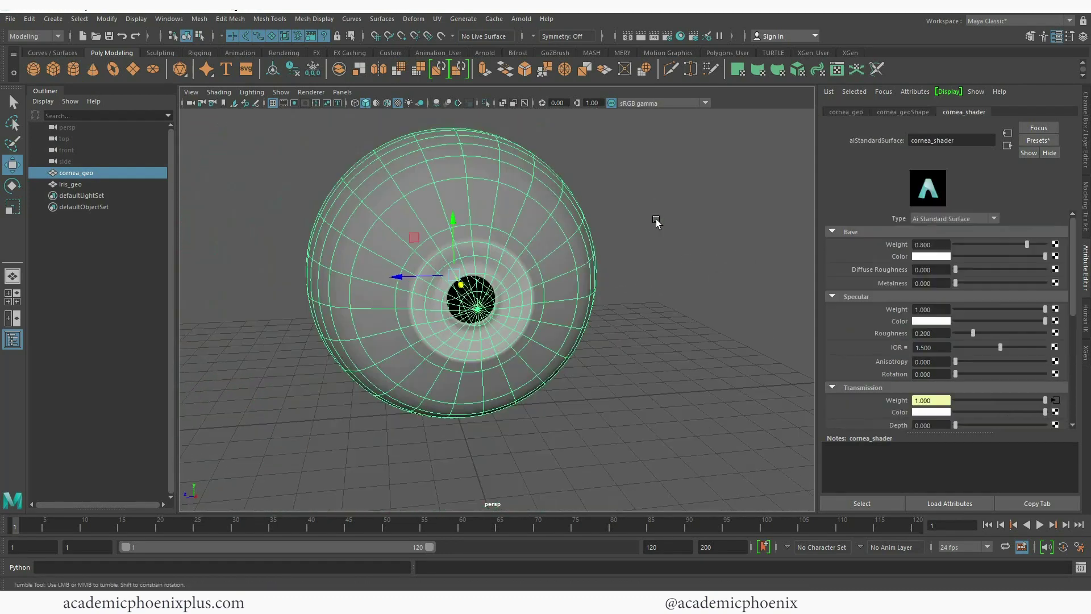
pyautogui.keyDown('alt'); pyautogui.moveTo(657, 224); pyautogui.dragTo(648, 213); pyautogui.keyUp('alt')
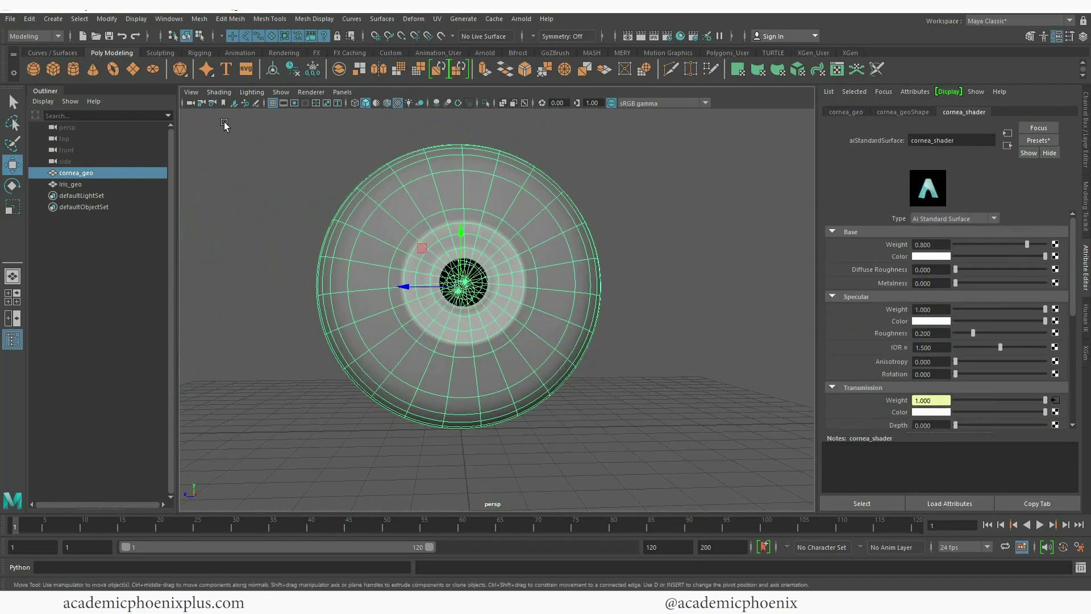
# Step: Create a polygon plane and scale it up into a large floor beneath the eyeball
pyautogui.click(132, 69)
pyautogui.press('r')
pyautogui.moveTo(462, 429); pyautogui.dragTo(834, 443)
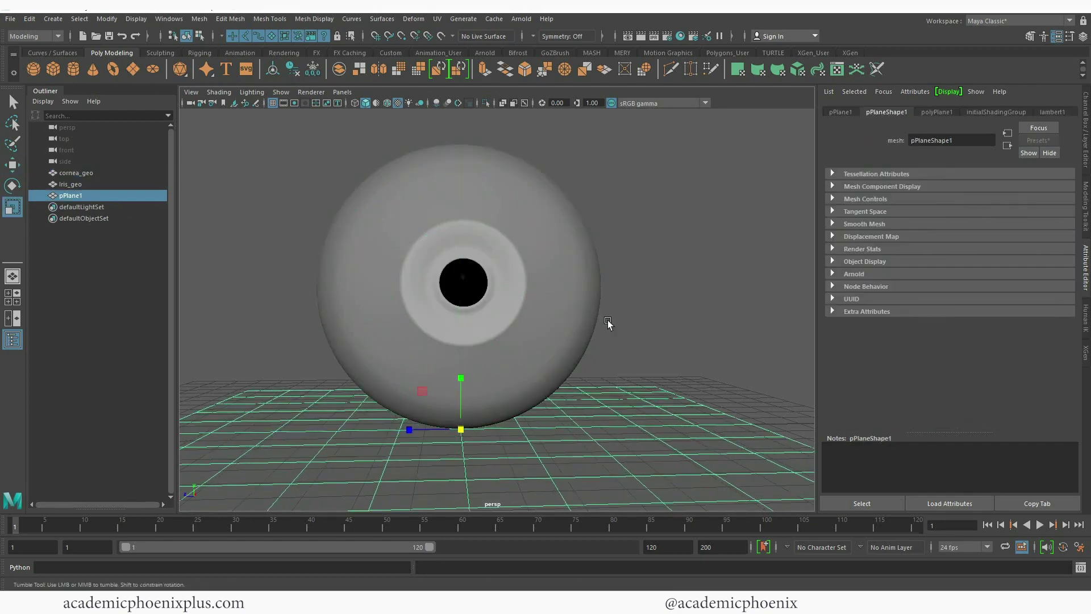
# Step: Add an Arnold Physical Sky light to the scene
pyautogui.keyDown('alt'); pyautogui.moveTo(609, 319); pyautogui.dragTo(594, 271); pyautogui.keyUp('alt')
pyautogui.click(531, 17)
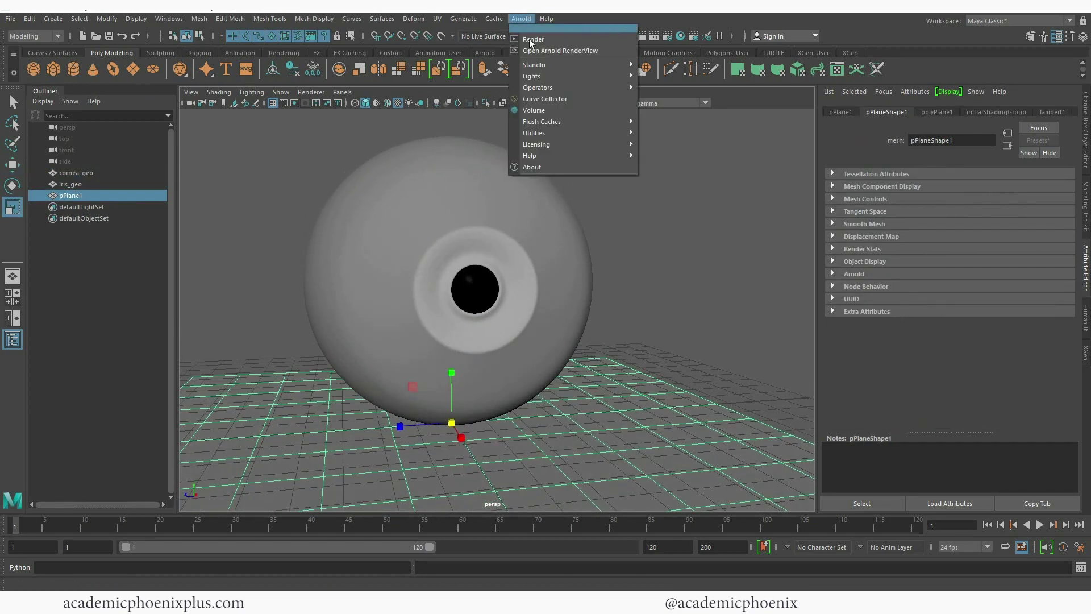
pyautogui.moveTo(564, 76)
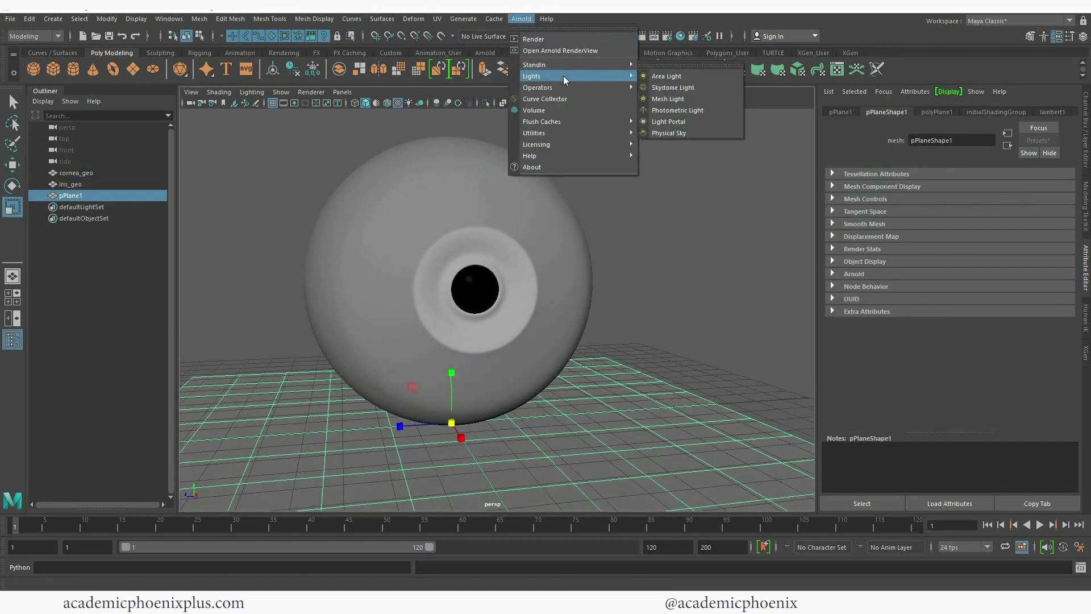
pyautogui.click(677, 132)
# Step: Test-render the eyeball in the Arnold RenderView, stop the render, and minimize the render window
pyautogui.click(521, 19)
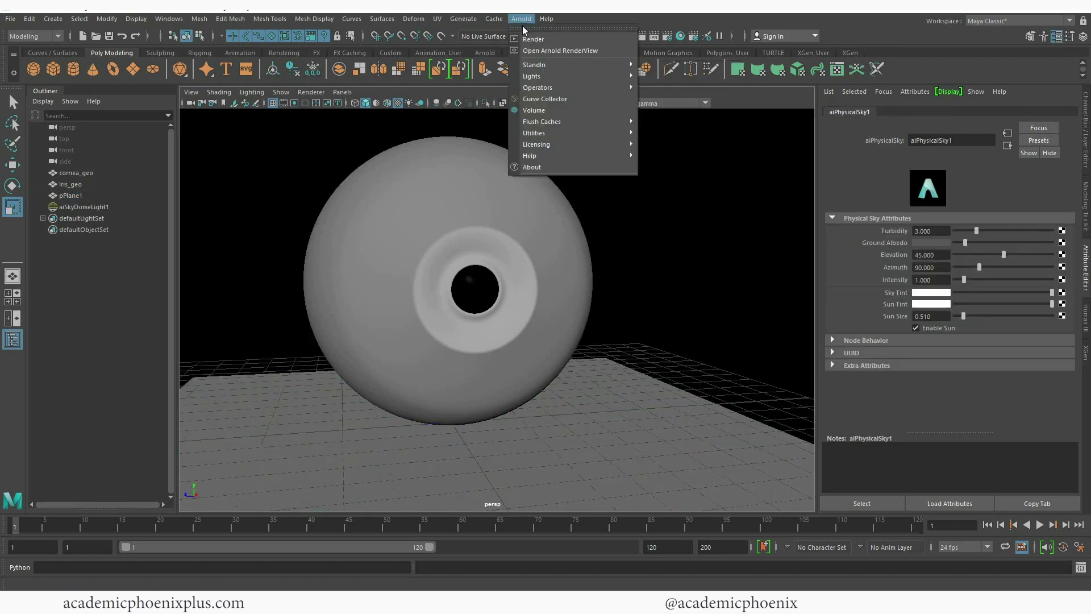
pyautogui.click(560, 51)
pyautogui.click(638, 139)
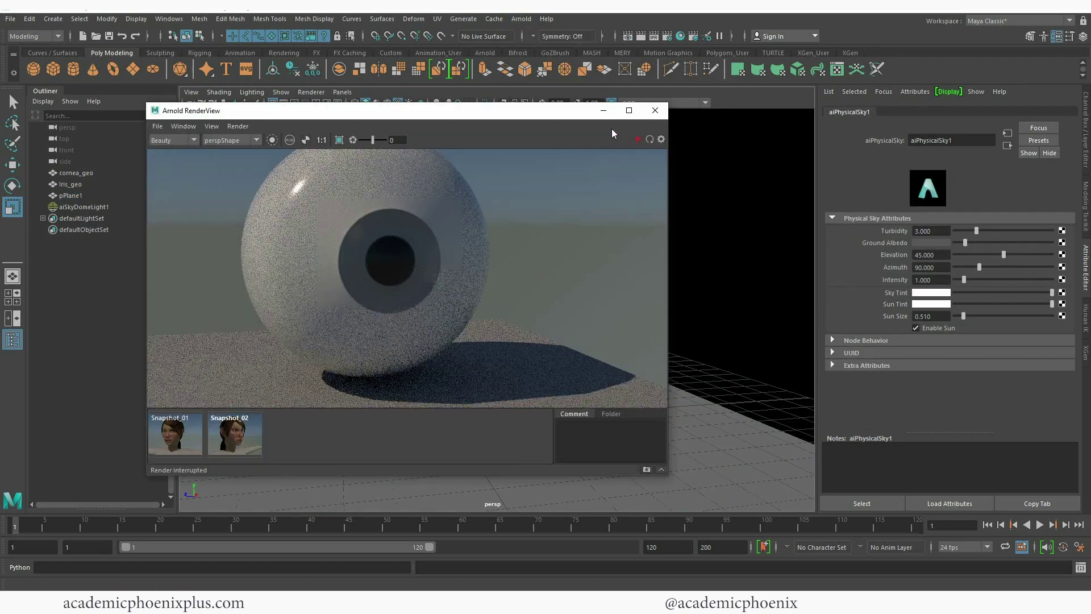
pyautogui.click(604, 110)
# Step: Rotate the sky dome light about 41 degrees around the vertical axis to change the sun's direction
pyautogui.click(609, 200)
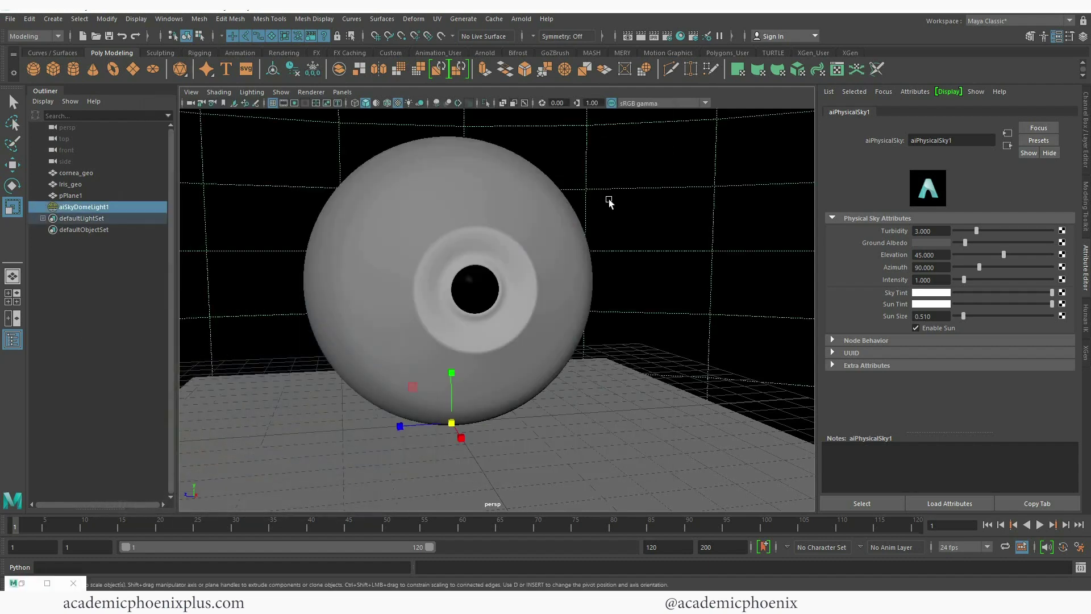
pyautogui.press('e')
pyautogui.moveTo(431, 439); pyautogui.dragTo(455, 434)
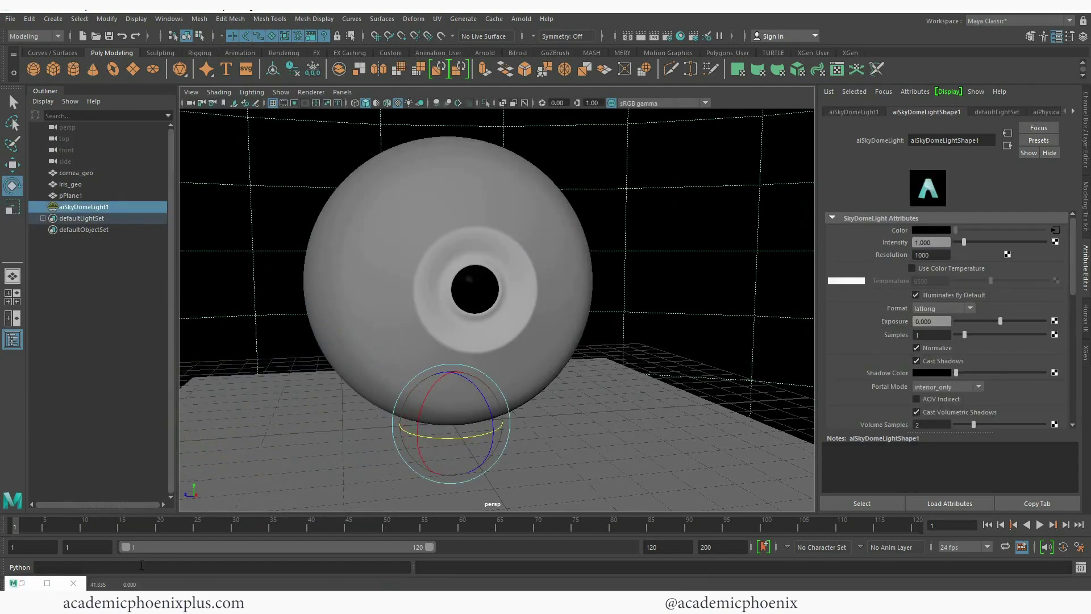
# Step: Restore the Arnold RenderView to check the eyeball under the rotated sky light, stop the render, and minimize the window again
pyautogui.click(30, 584)
pyautogui.click(33, 500)
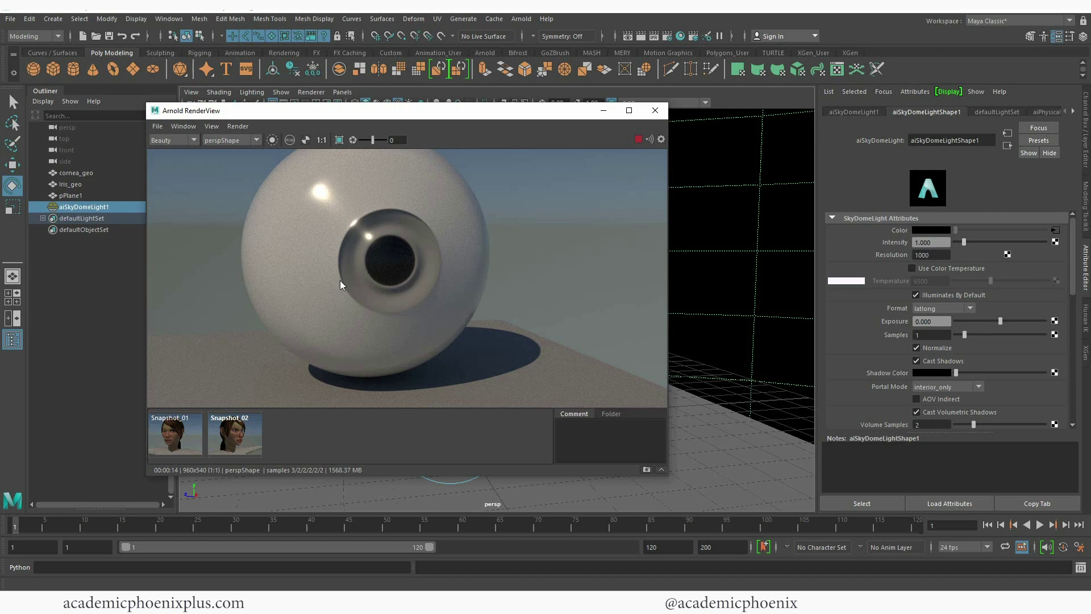
pyautogui.click(638, 138)
pyautogui.click(604, 111)
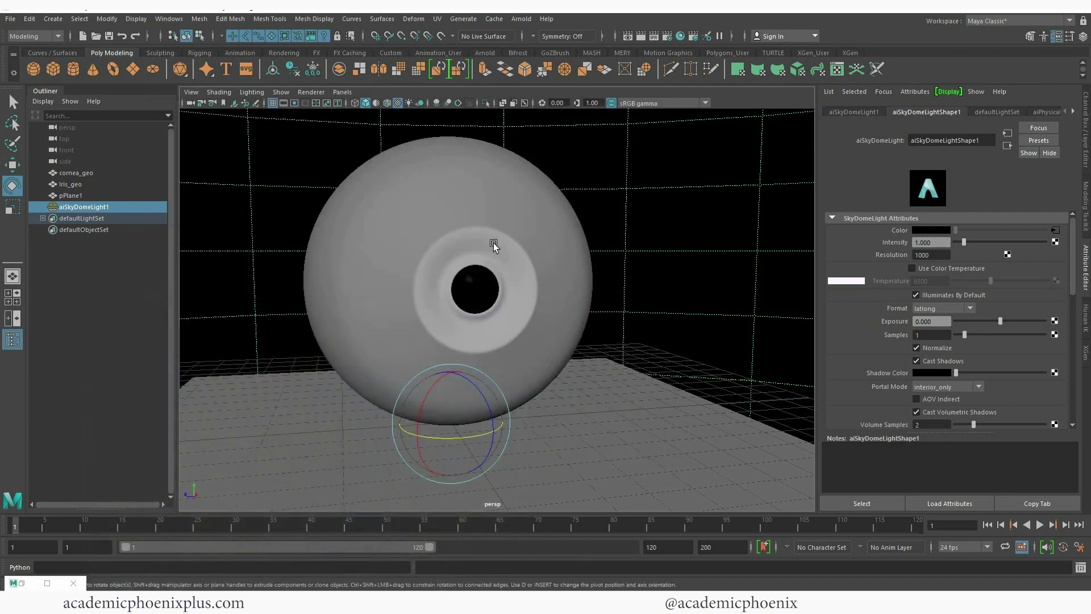
# Step: Move the black marker of the cornea's transmission ramp to 0.199, check the softer edge in a render, and close the RenderView
pyautogui.click(584, 263)
pyautogui.click(969, 112)
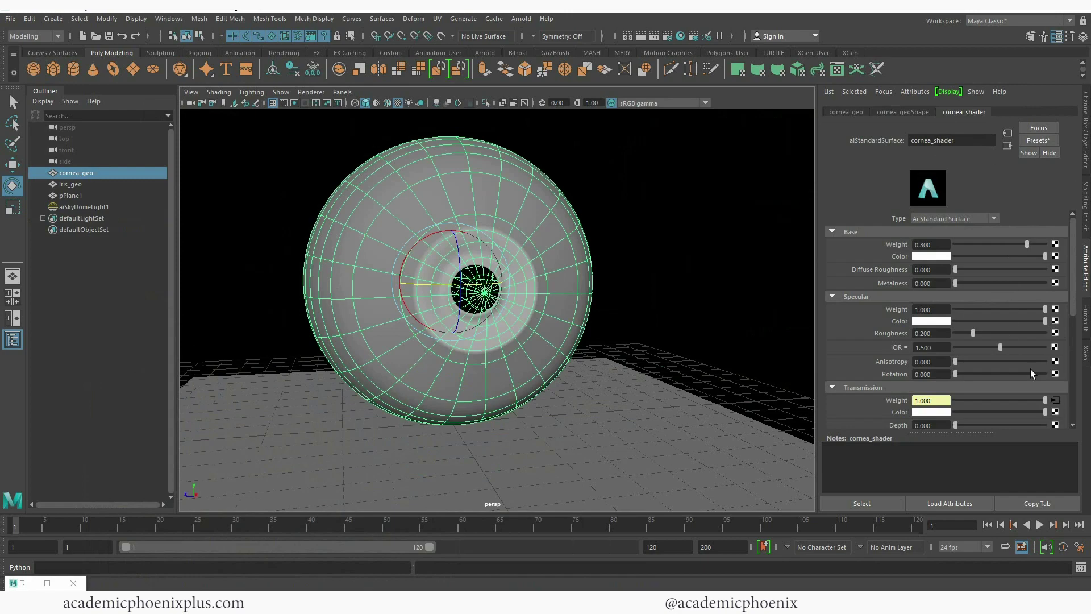
pyautogui.click(1055, 400)
pyautogui.scroll(5, 667, 250)
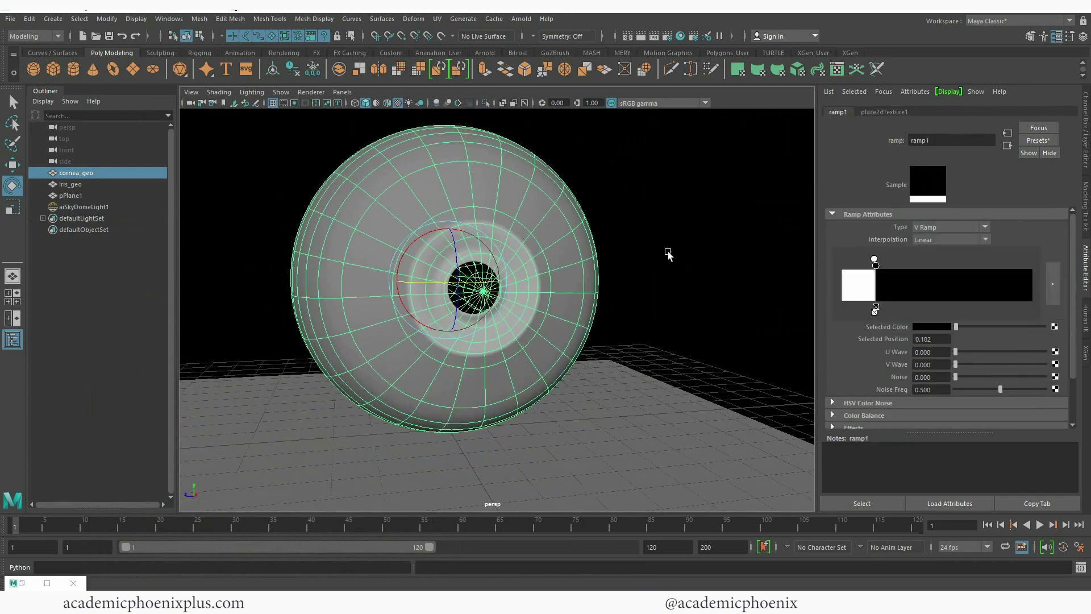
pyautogui.moveTo(872, 267); pyautogui.dragTo(880, 267)
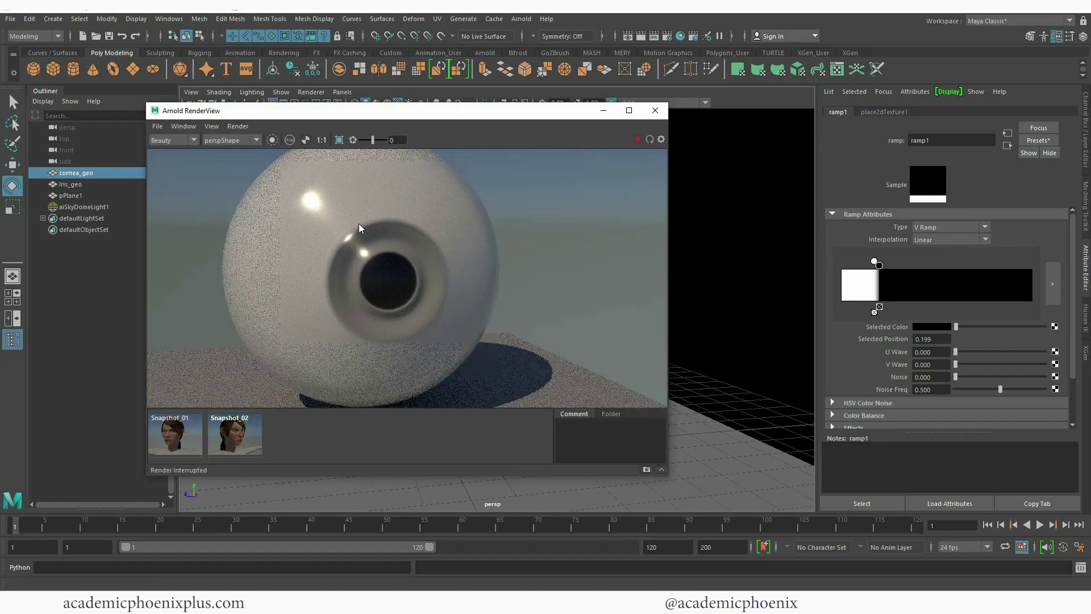
pyautogui.click(655, 110)
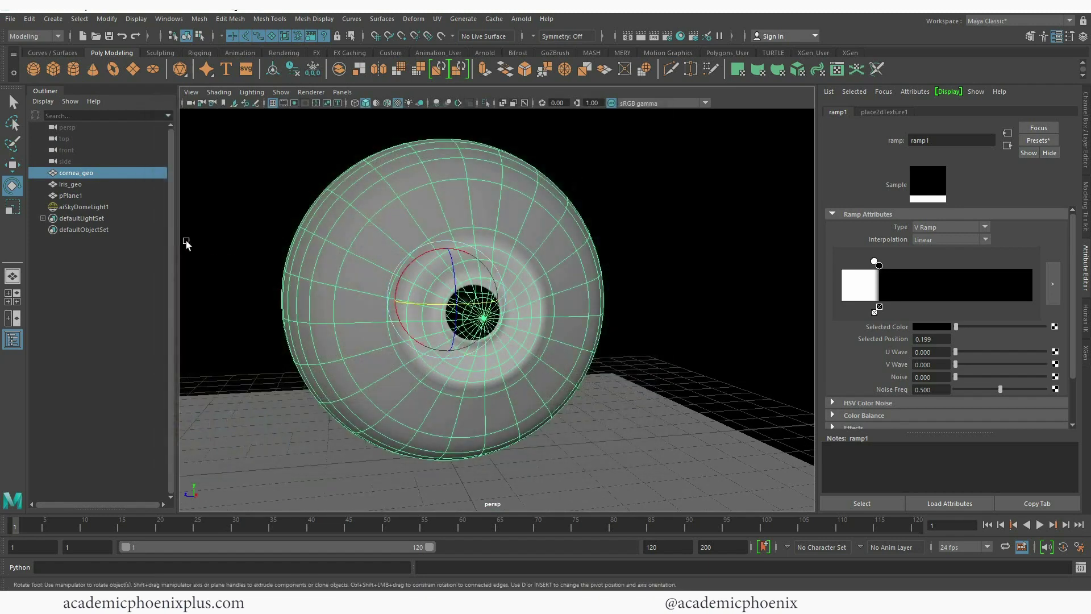
# Step: Move iris_geo out of the eyeball along Z, to a Translate Z of about -4.662
pyautogui.click(103, 185)
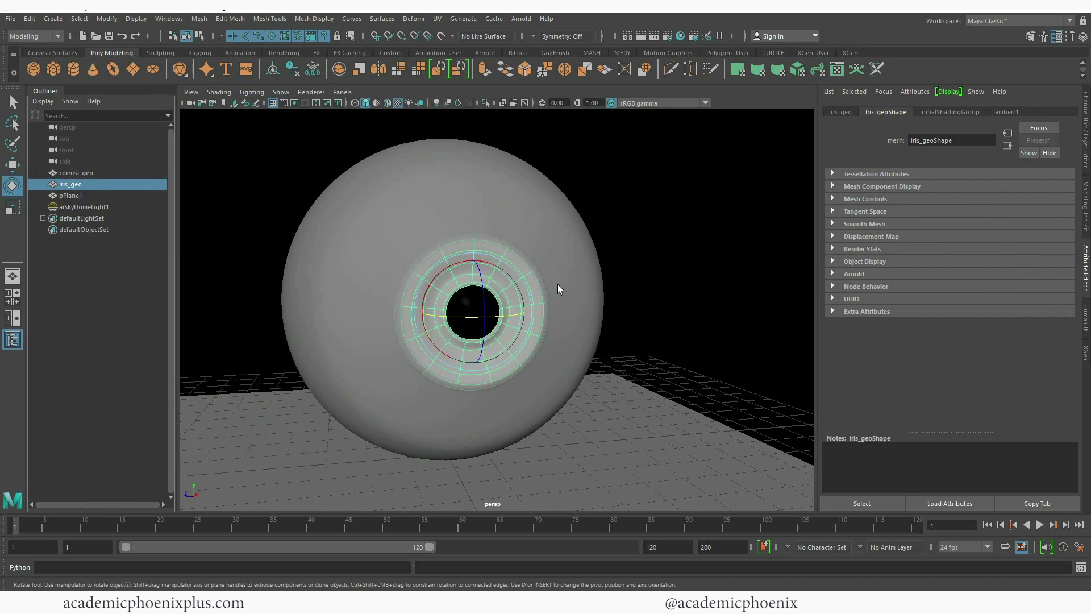
pyautogui.hotkey('ctrl', 'a')
pyautogui.press('w')
pyautogui.moveTo(469, 312); pyautogui.dragTo(751, 243)
# Step: Assign a new Arnold aiStandardSurface material to the iris and name it iris_shader
pyautogui.rightClick(750, 242)
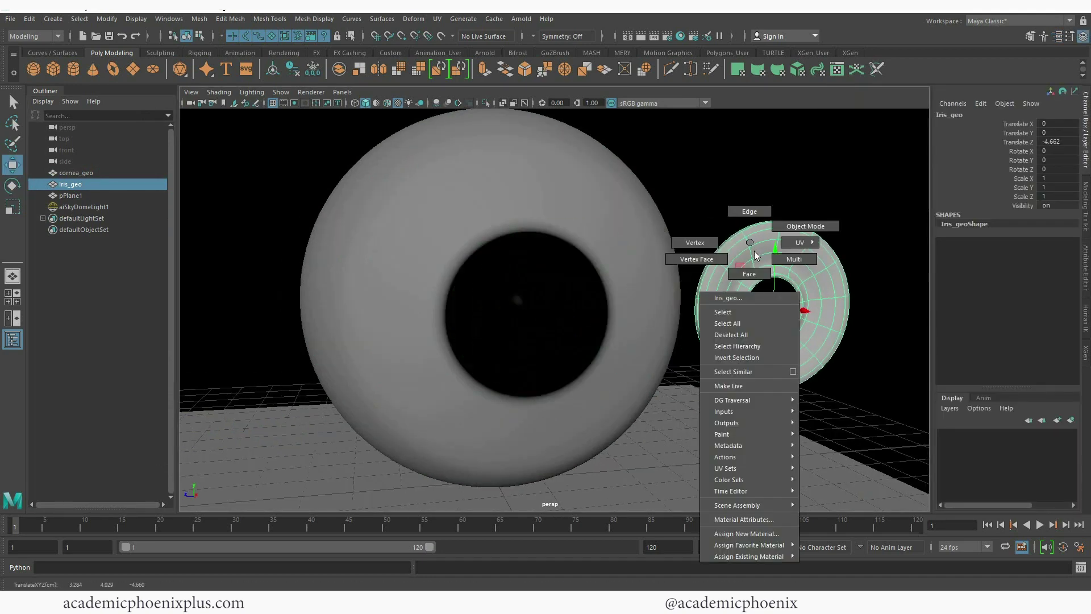
pyautogui.click(754, 532)
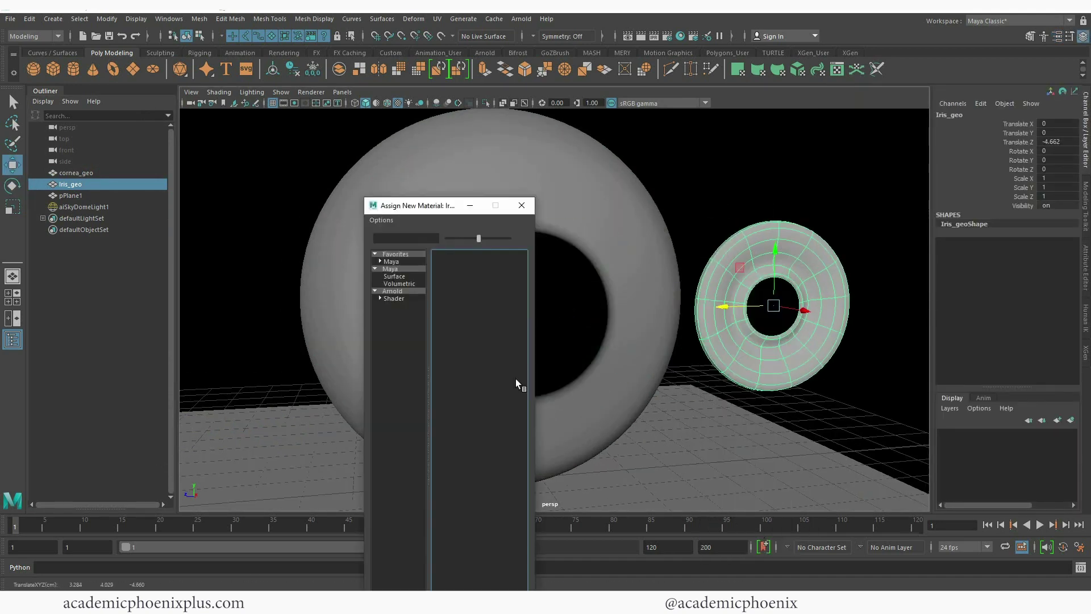
pyautogui.click(414, 292)
pyautogui.click(491, 434)
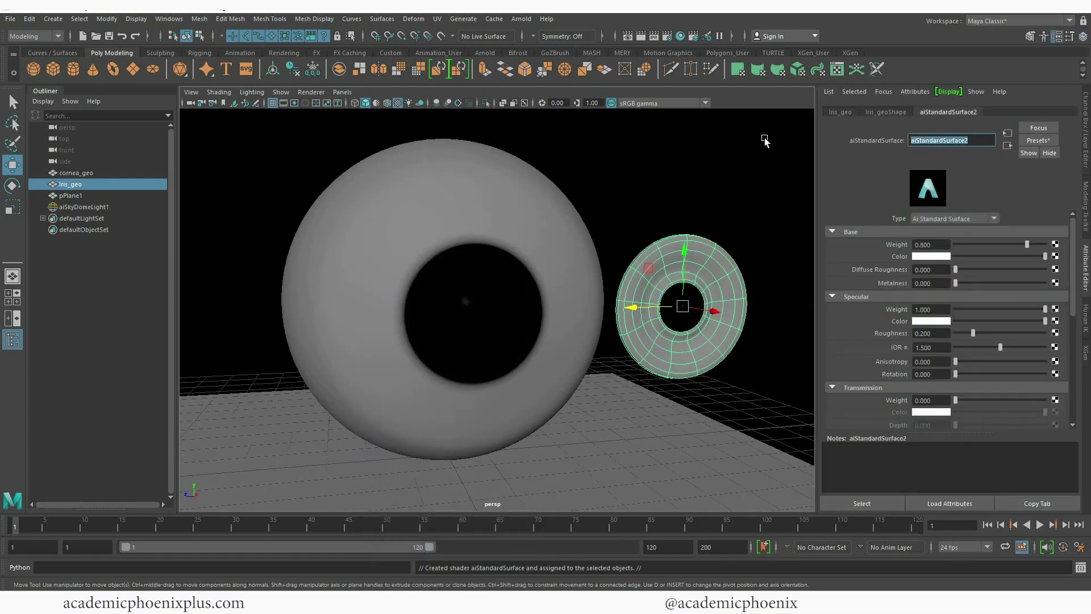
pyautogui.write('iris_shader')
pyautogui.press('Return')
# Step: Set the base color of iris_shader to a muted dark blue, about HSV 207.69, 0.865, 0.312
pyautogui.click(924, 257)
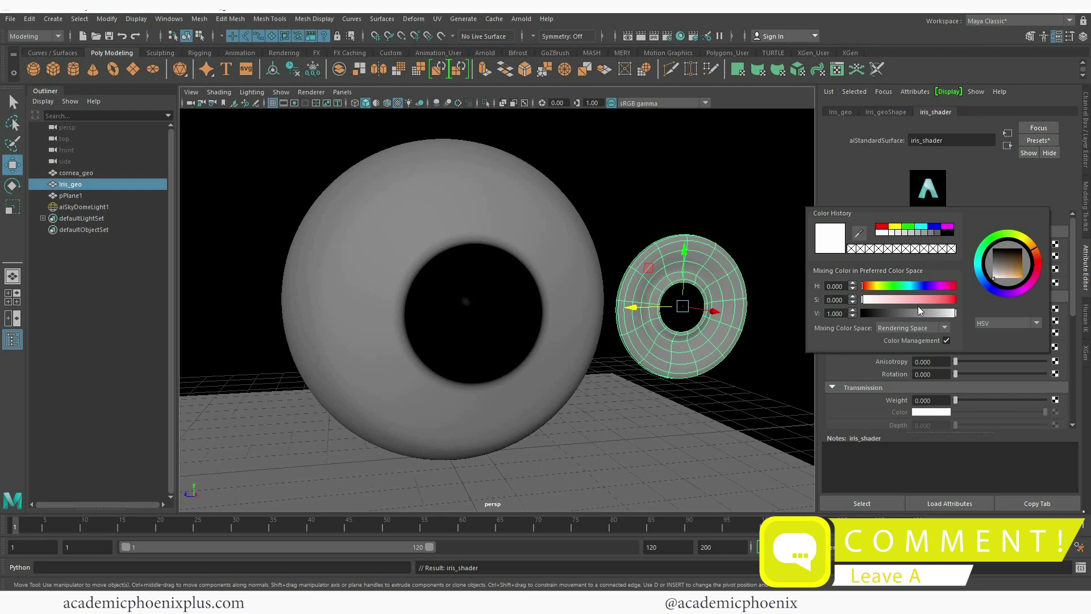
pyautogui.click(1042, 260)
pyautogui.click(1034, 245)
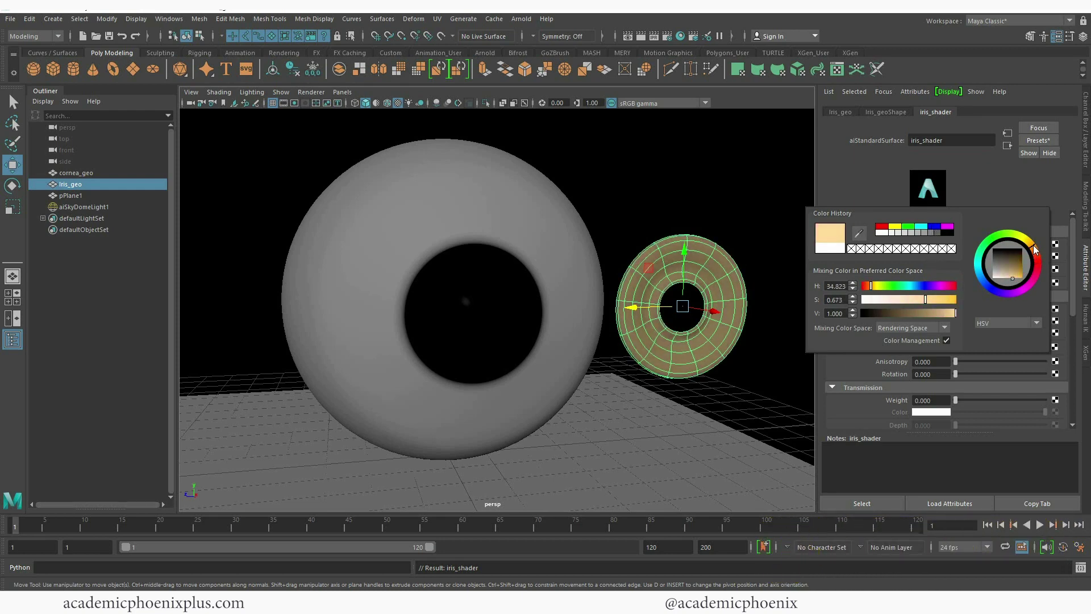
pyautogui.moveTo(1016, 269); pyautogui.dragTo(1018, 264)
pyautogui.click(923, 226)
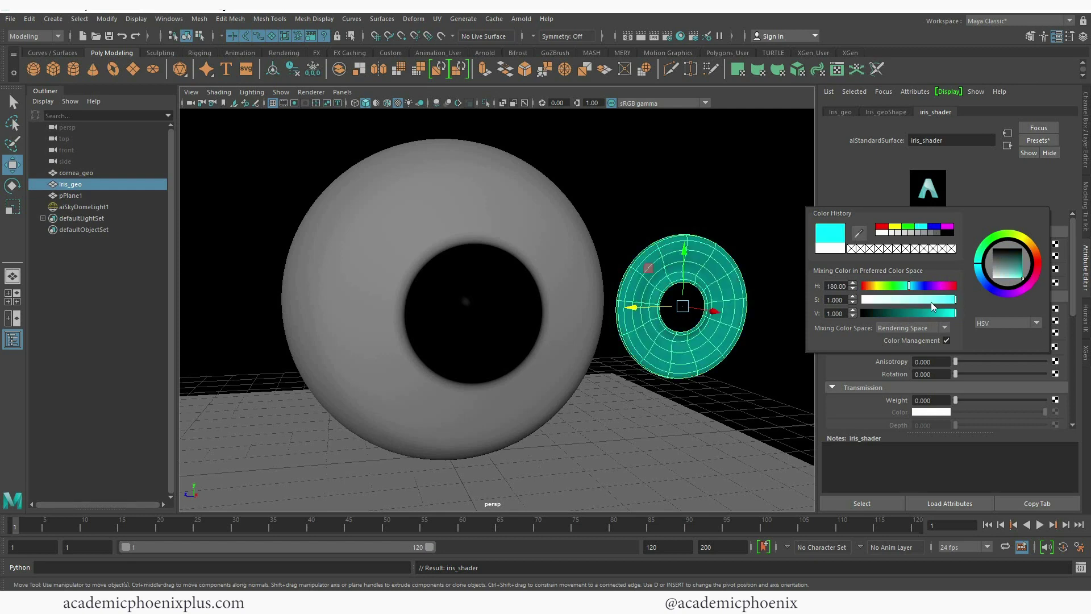
pyautogui.moveTo(925, 313); pyautogui.dragTo(909, 315)
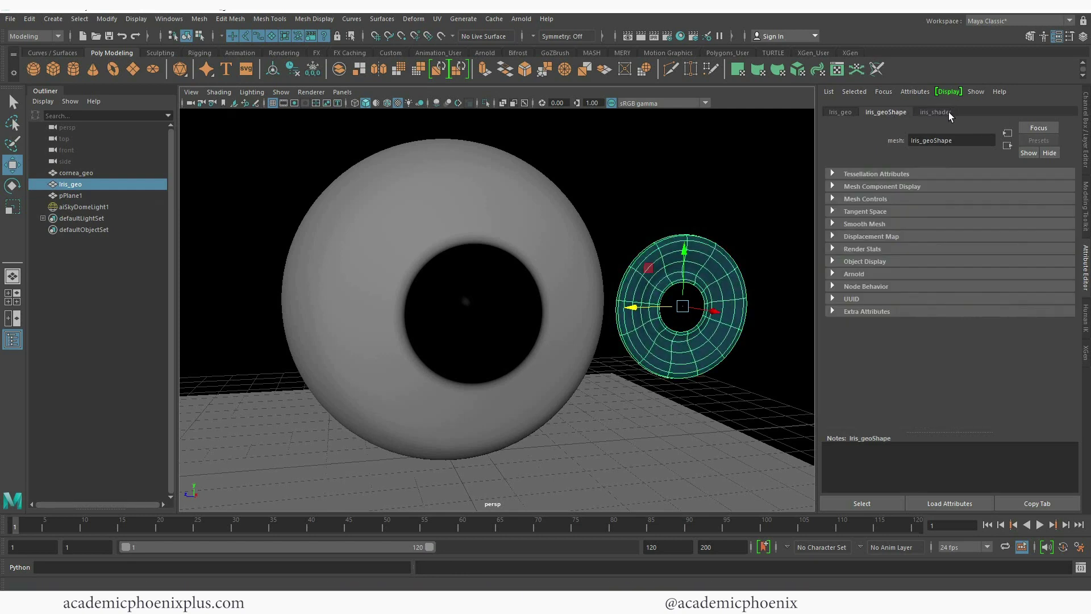
pyautogui.click(936, 112)
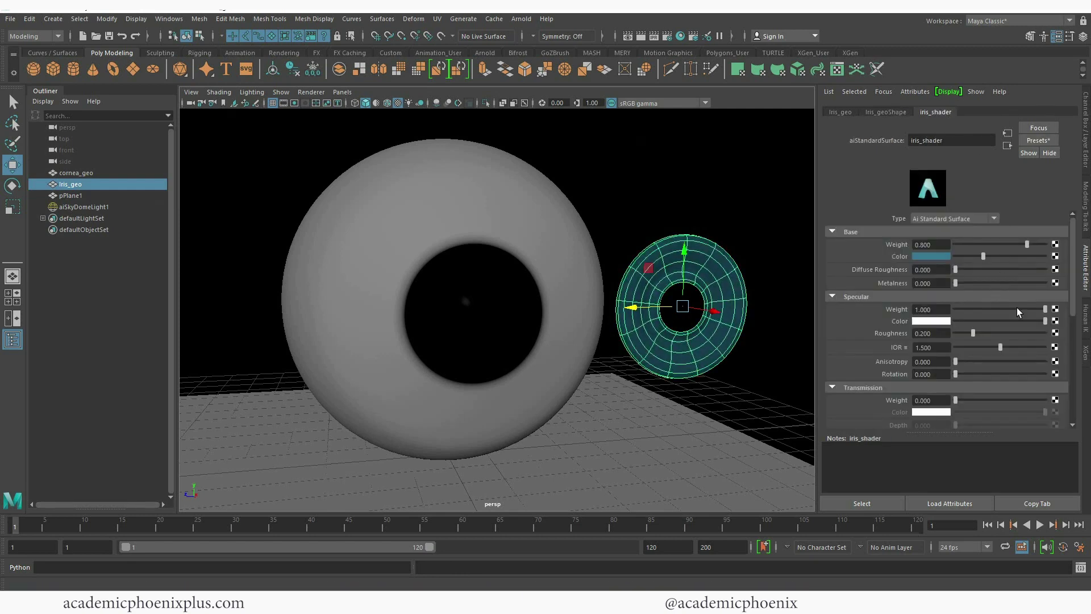
# Step: Set the specular roughness of iris_shader to 0.429 and tint its specular color a light version of the iris blue
pyautogui.moveTo(982, 335); pyautogui.dragTo(993, 333)
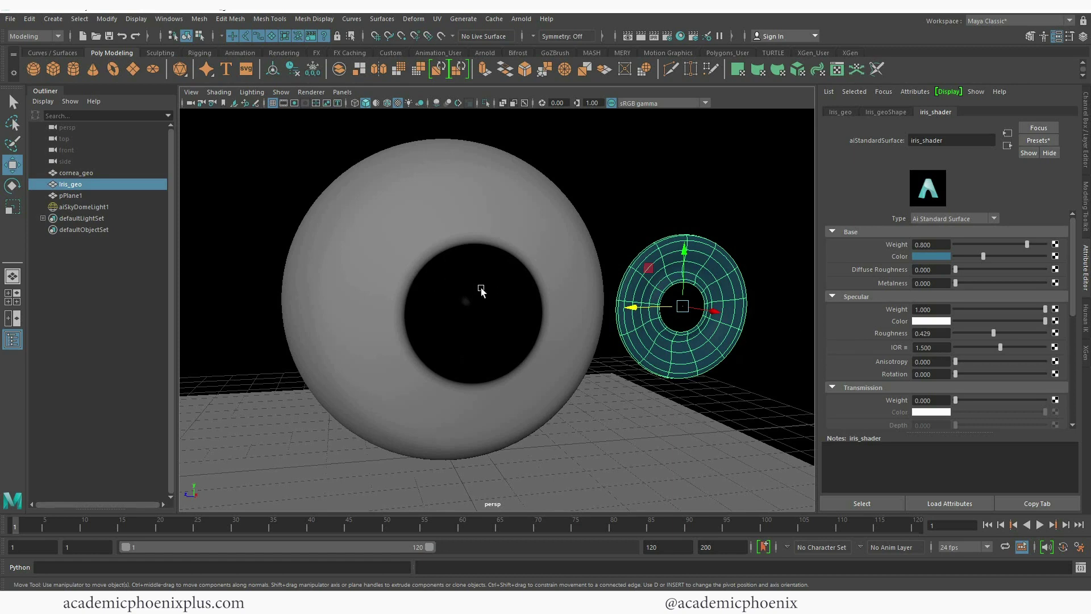
pyautogui.click(925, 322)
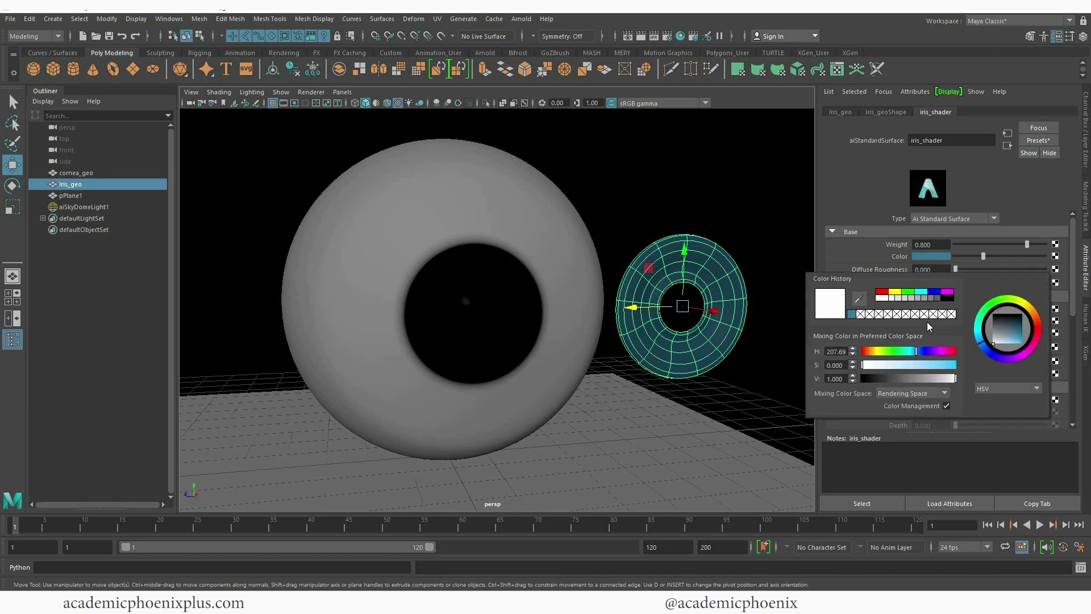
pyautogui.click(853, 317)
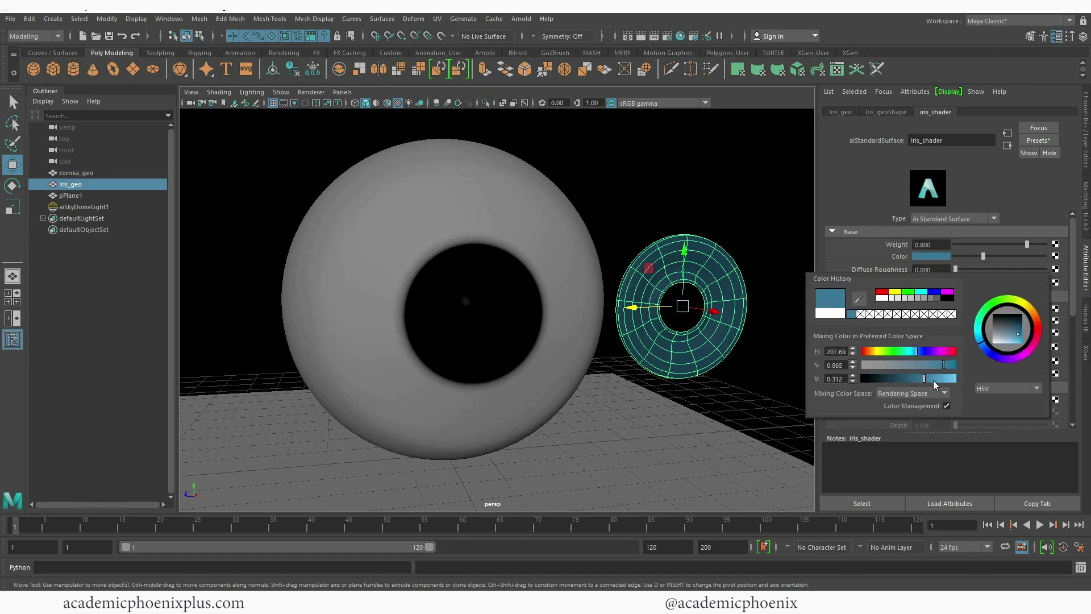
pyautogui.moveTo(933, 380)
pyautogui.mouseDown()
pyautogui.moveTo(954, 378)
pyautogui.moveTo(933, 369)
pyautogui.mouseUp()
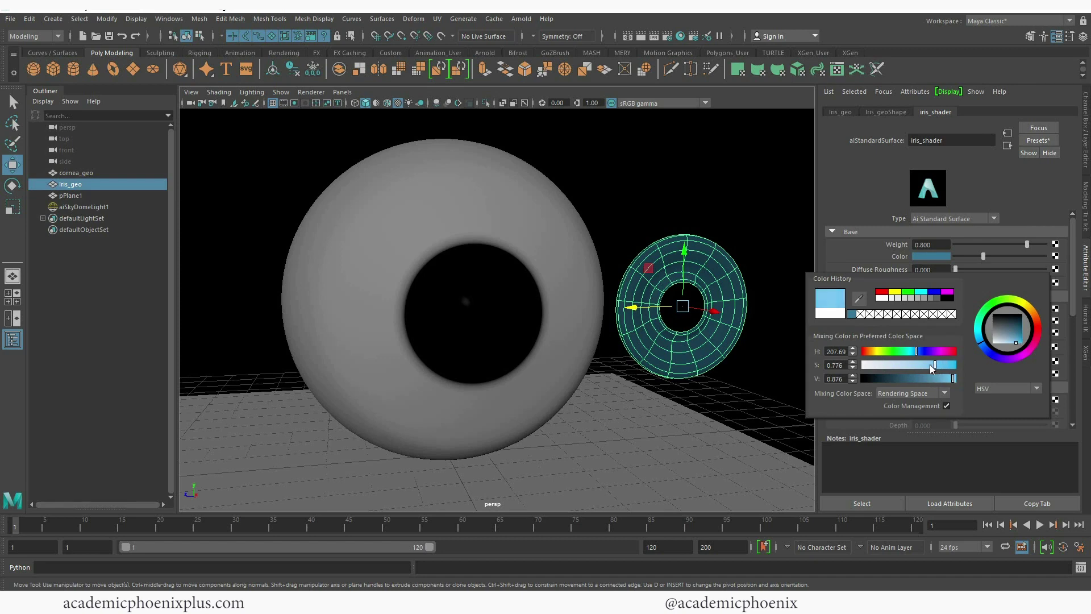
pyautogui.click(953, 379)
pyautogui.click(920, 365)
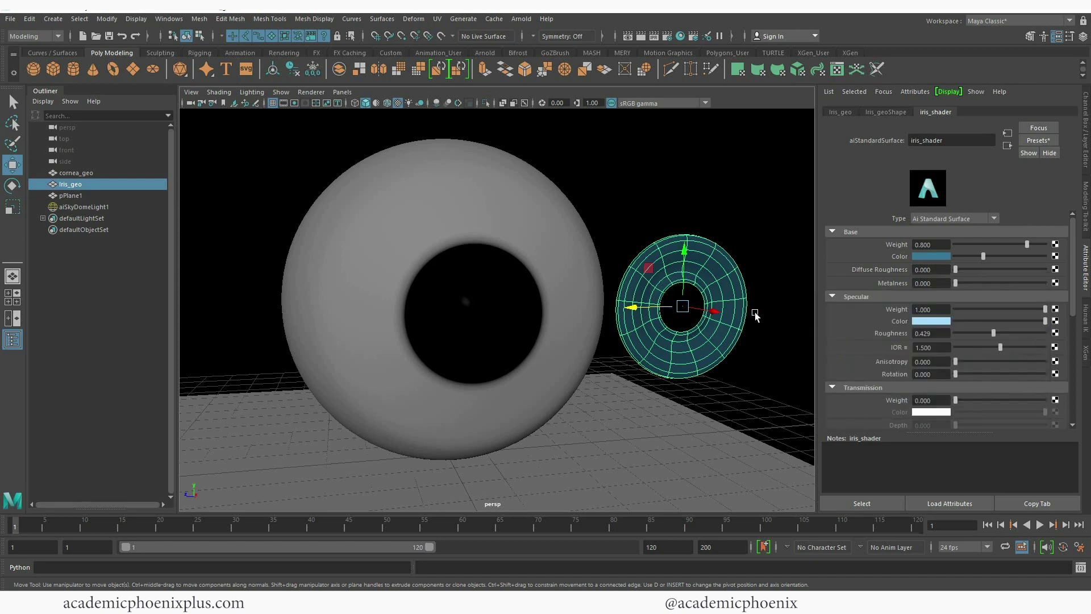
pyautogui.click(523, 19)
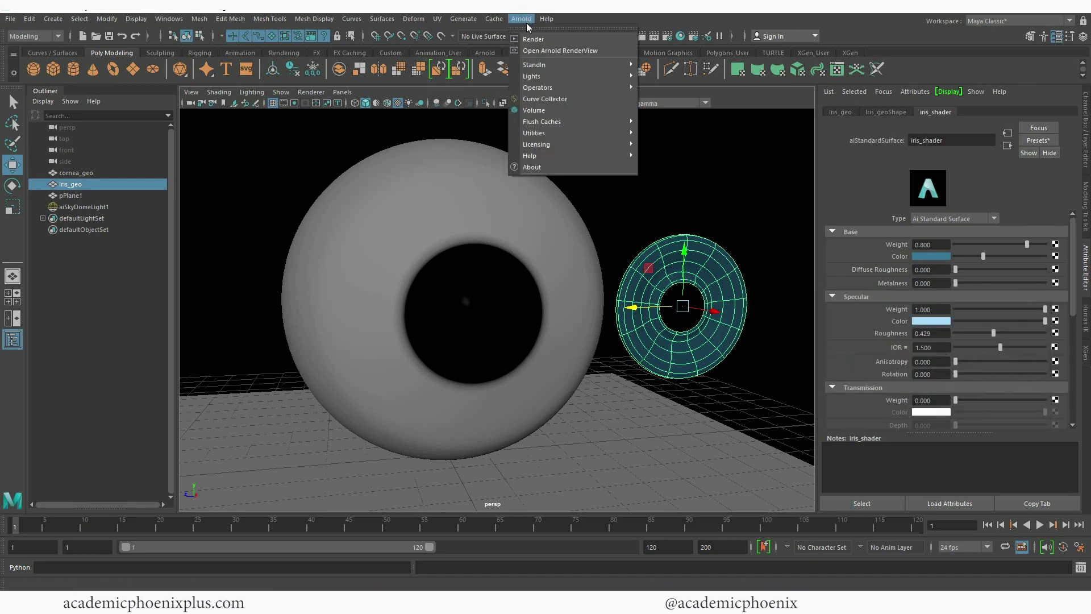
pyautogui.click(560, 51)
pyautogui.click(659, 111)
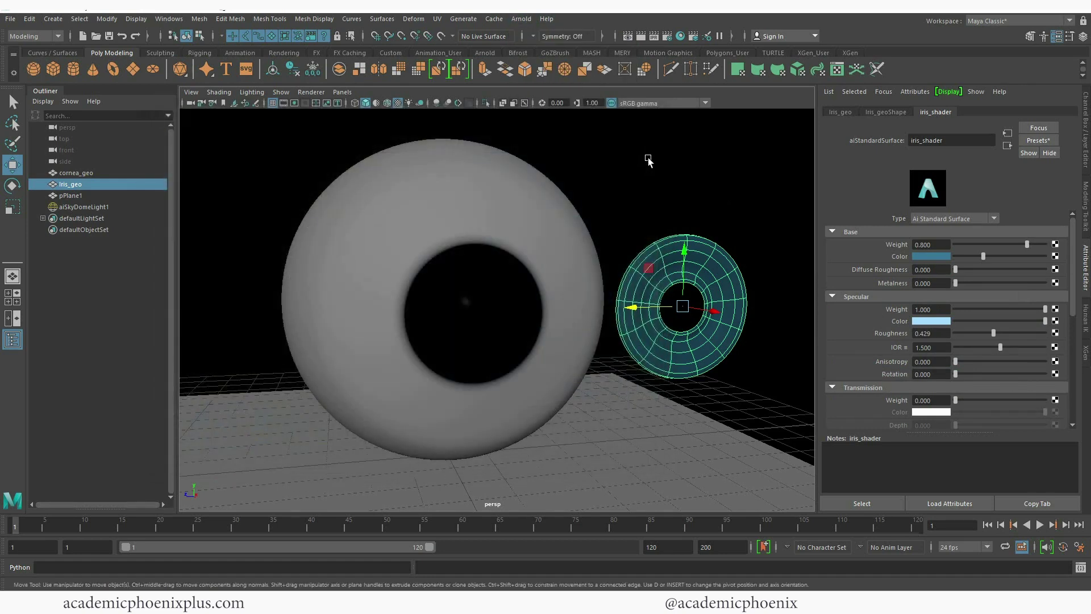
# Step: Set the iris's Translate Z to 0 to place it back inside the eyeball
pyautogui.click(1086, 138)
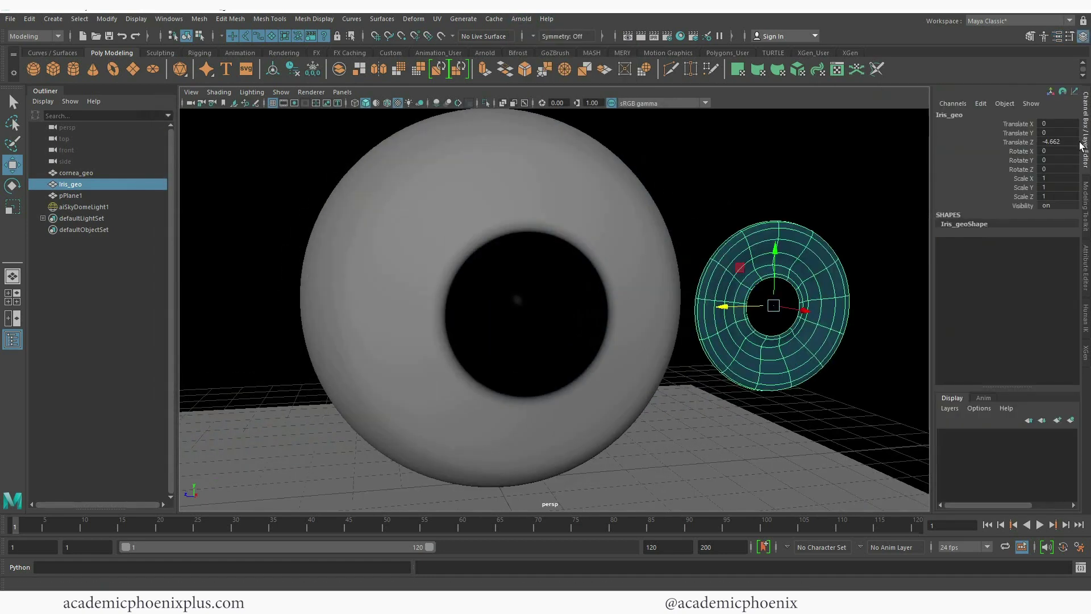
pyautogui.click(1061, 142)
pyautogui.press('Return')
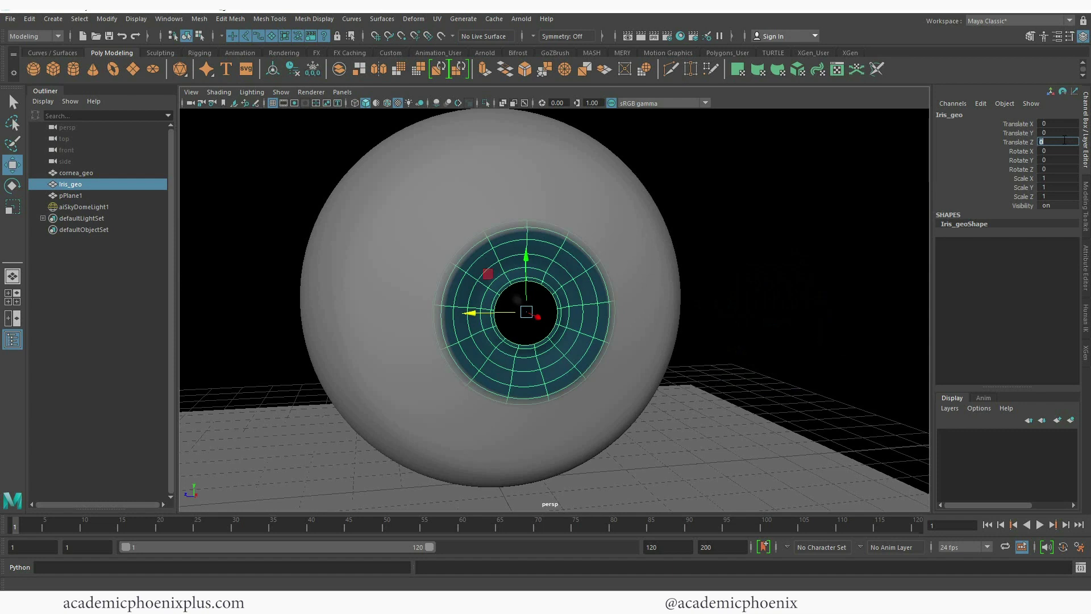
# Step: Test-render the eyeball with its blue iris in the Arnold RenderView, then minimize the render window
pyautogui.click(522, 18)
pyautogui.click(528, 38)
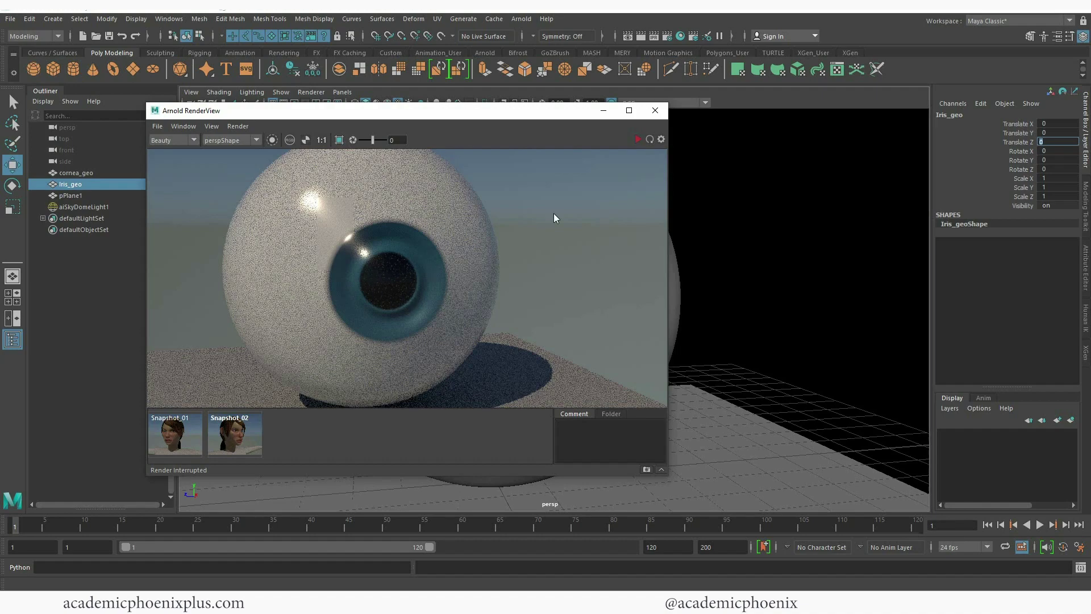
pyautogui.click(603, 110)
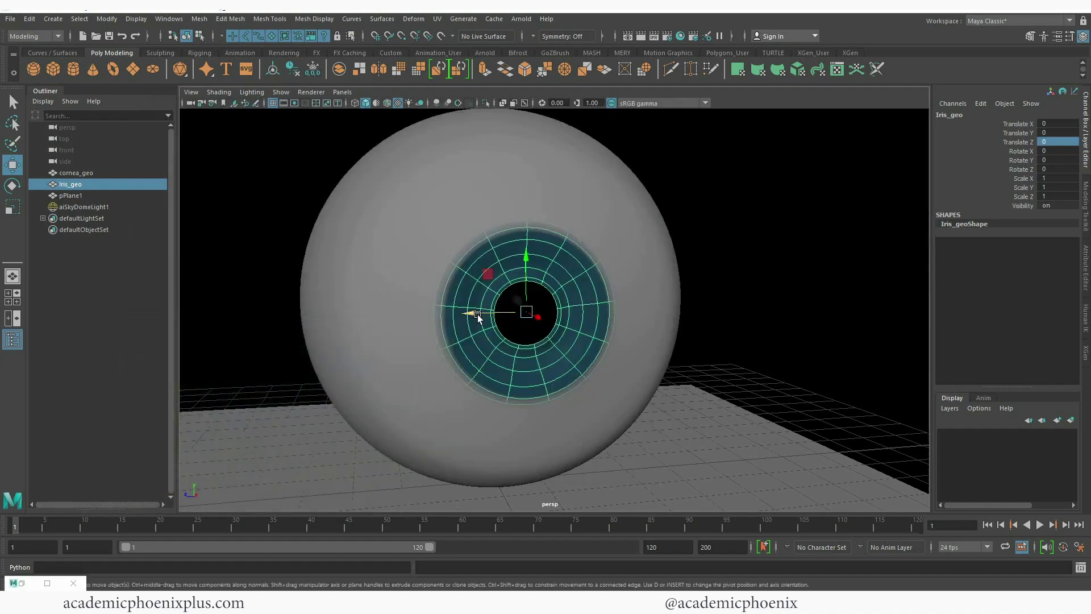
# Step: Move the iris beside the eyeball along Z again, to a Translate Z of about -4.712, for editing
pyautogui.moveTo(477, 311); pyautogui.dragTo(730, 279)
pyautogui.keyDown('alt'); pyautogui.moveTo(685, 229); pyautogui.dragTo(608, 193, button='middle'); pyautogui.keyUp('alt')
pyautogui.keyDown('alt'); pyautogui.moveTo(608, 193); pyautogui.dragTo(867, 224, button='right'); pyautogui.keyUp('alt')
pyautogui.keyDown('alt'); pyautogui.moveTo(868, 224); pyautogui.dragTo(721, 284, button='middle'); pyautogui.keyUp('alt')
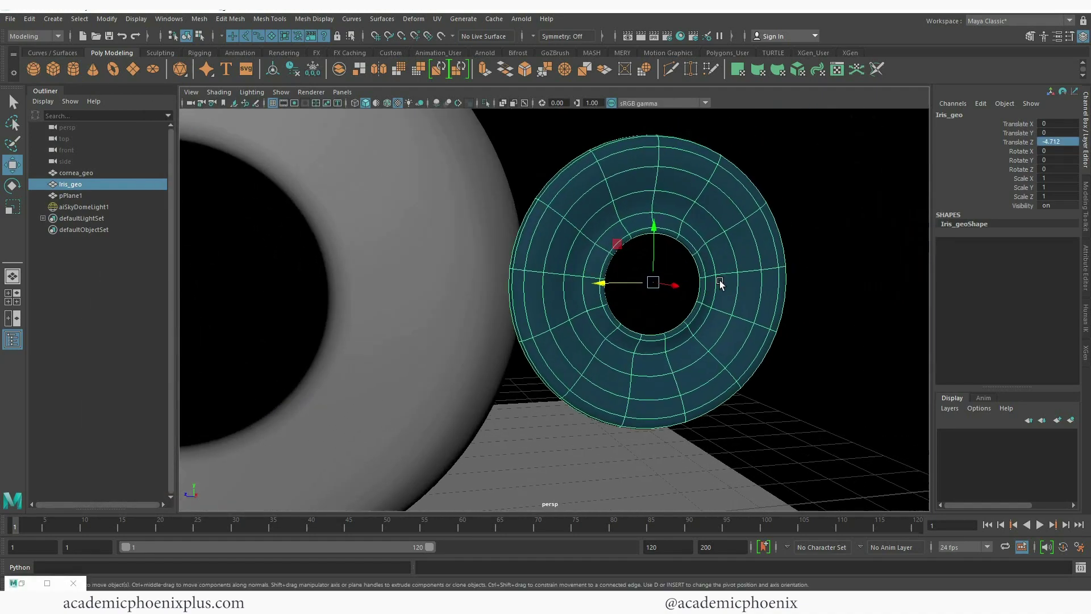
# Step: Select the edge loops around the iris's inner hole and scale them inward to shrink the pupil opening
pyautogui.keyDown('alt'); pyautogui.moveTo(721, 285); pyautogui.dragTo(718, 248); pyautogui.keyUp('alt')
pyautogui.moveTo(719, 250); pyautogui.dragTo(678, 238, button='right')
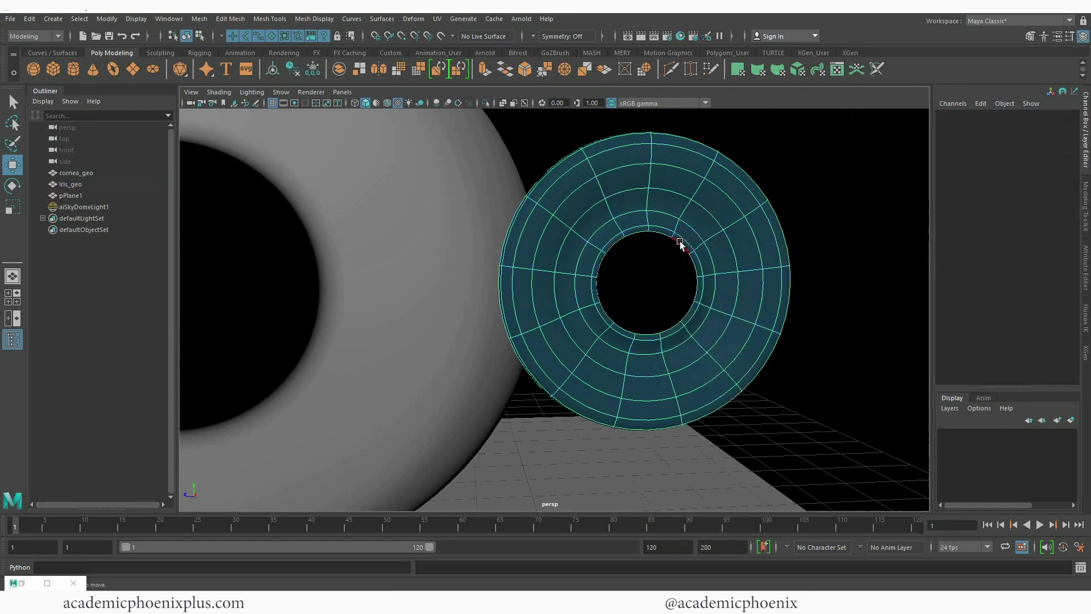
pyautogui.doubleClick(680, 241)
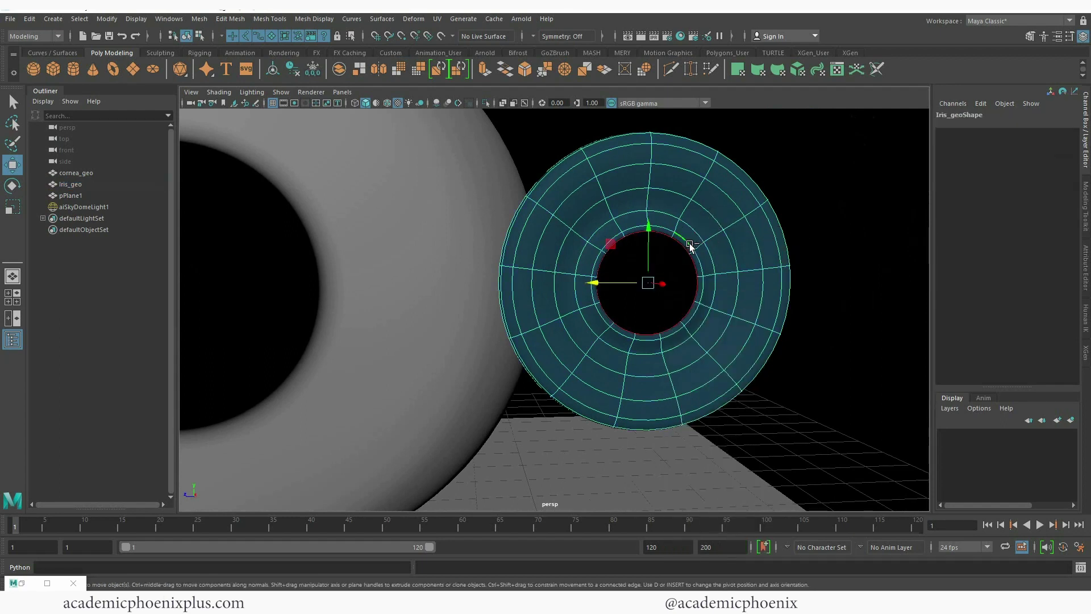
pyautogui.keyDown('alt'); pyautogui.moveTo(707, 261); pyautogui.dragTo(545, 257); pyautogui.keyUp('alt')
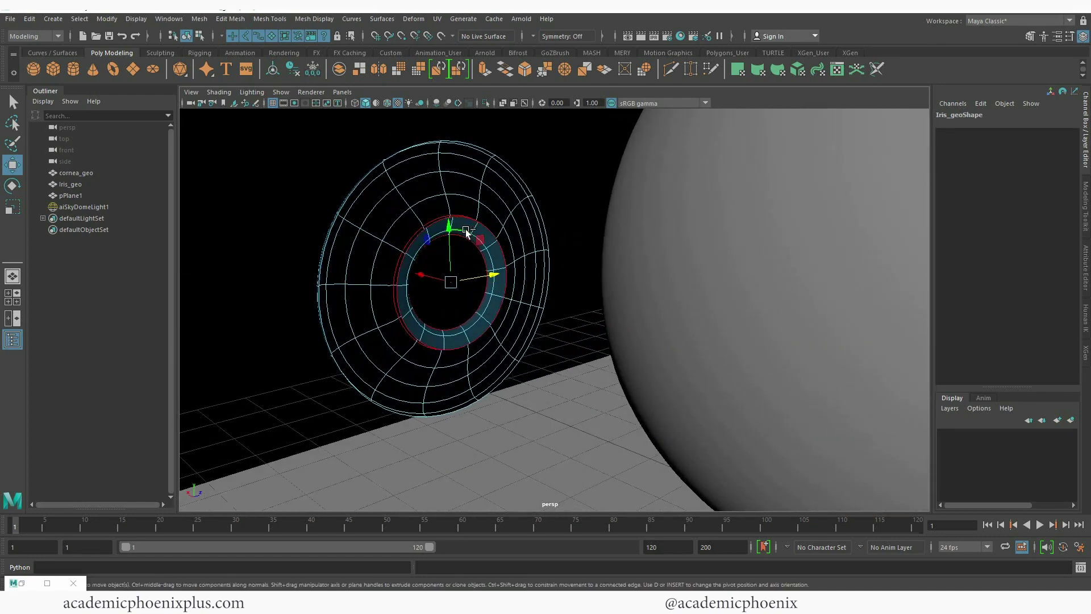
pyautogui.keyDown('alt'); pyautogui.moveTo(466, 234); pyautogui.dragTo(595, 291); pyautogui.keyUp('alt')
pyautogui.press('r')
pyautogui.keyDown('alt'); pyautogui.moveTo(699, 281); pyautogui.dragTo(477, 311); pyautogui.keyUp('alt')
# Step: Select the edge loops midway across the iris and push them slightly back along X to adjust its concave profile
pyautogui.press('w')
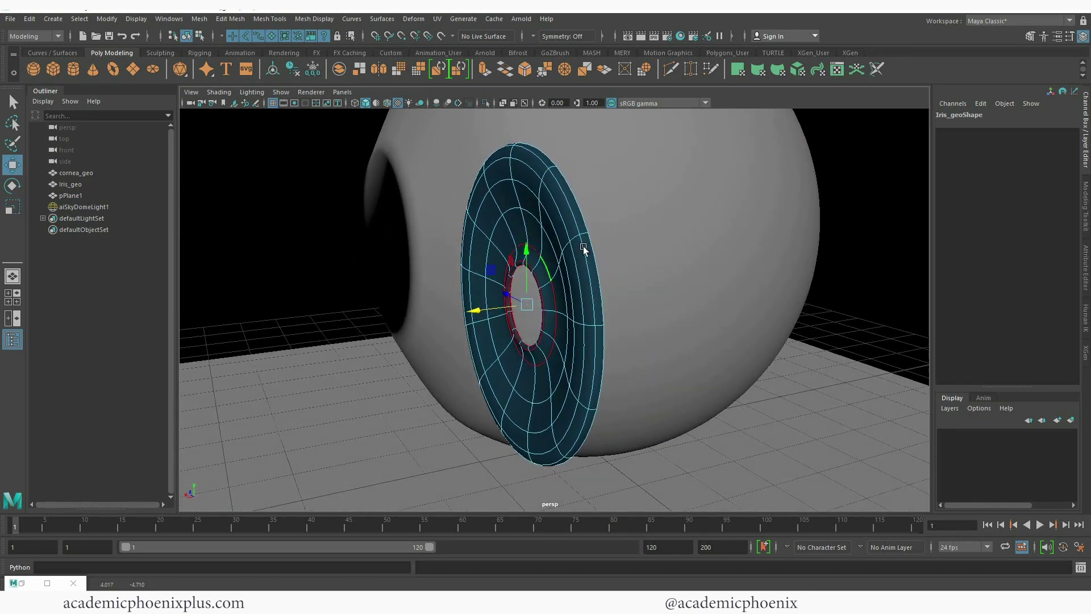
pyautogui.moveTo(583, 245); pyautogui.dragTo(580, 209, button='right')
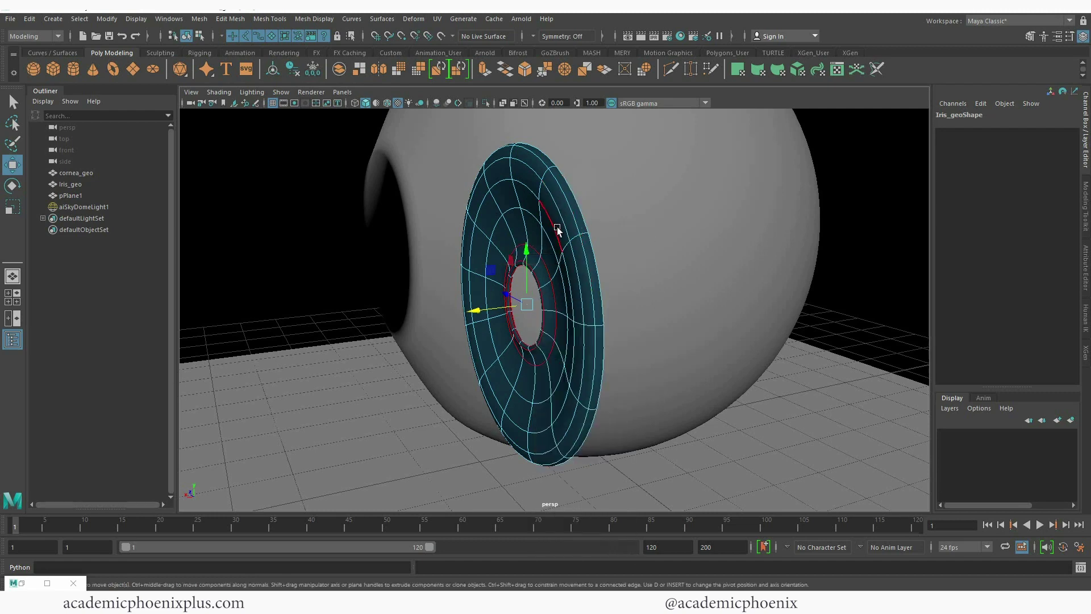
pyautogui.doubleClick(558, 228)
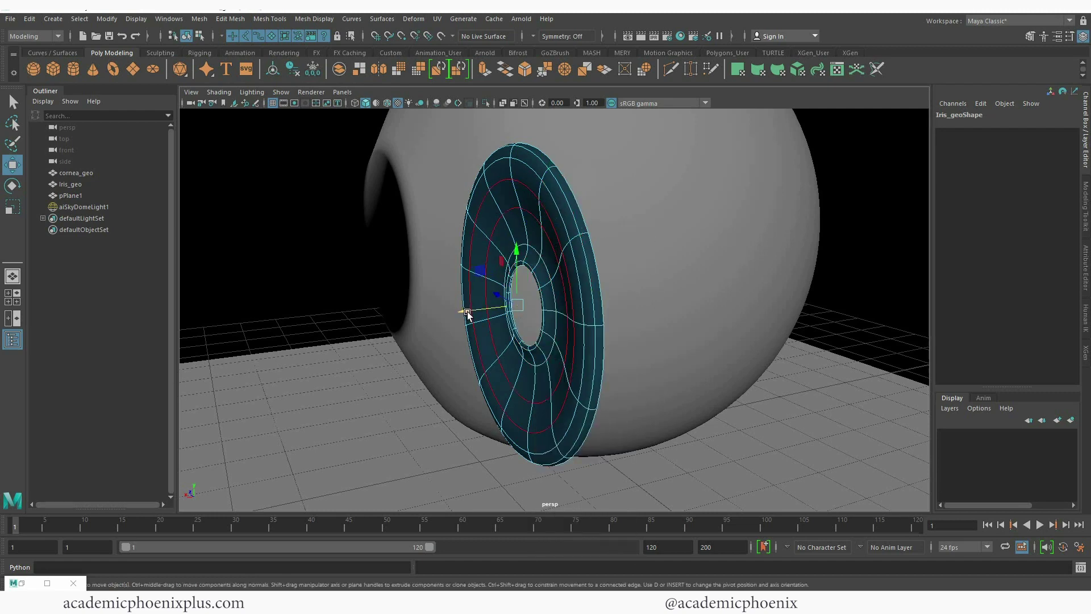
pyautogui.moveTo(468, 312); pyautogui.dragTo(472, 311)
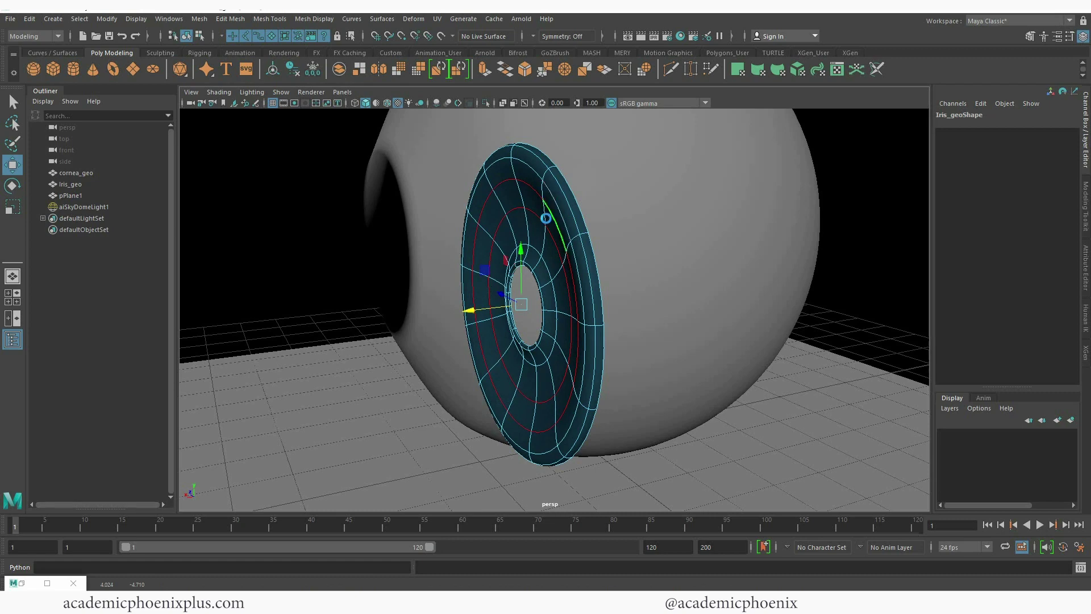
# Step: Return to object mode and set Translate Z to 0 to seat the reshaped iris in the eyeball
pyautogui.moveTo(546, 218); pyautogui.dragTo(589, 200, button='right')
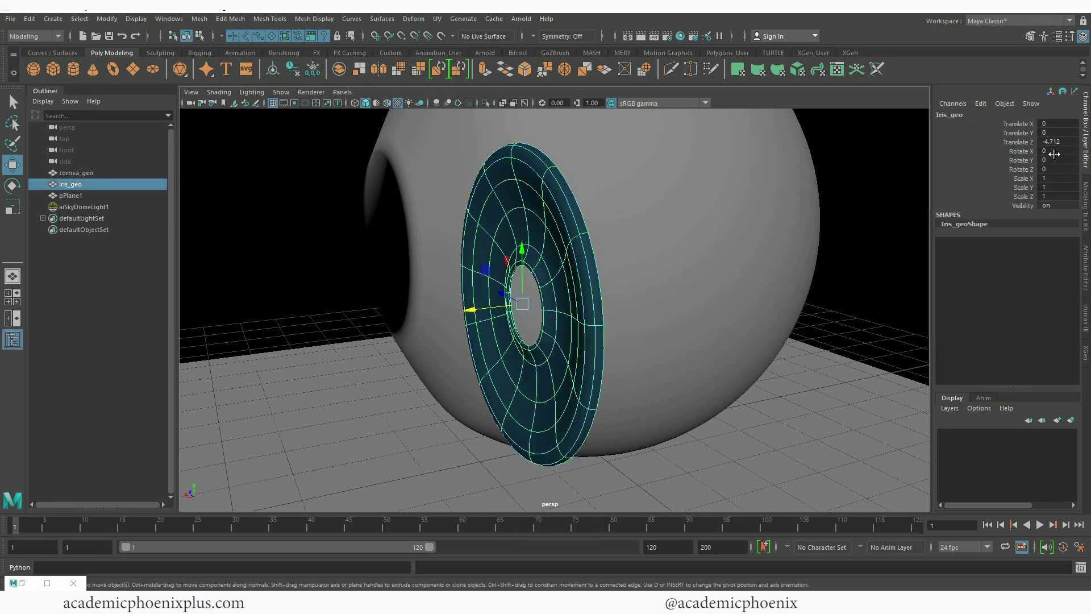
pyautogui.click(1056, 141)
pyautogui.write('0')
pyautogui.press('Return')
# Step: Check the reshaped iris in the Arnold RenderView from the front and the side, stop the render, and close the window
pyautogui.click(21, 583)
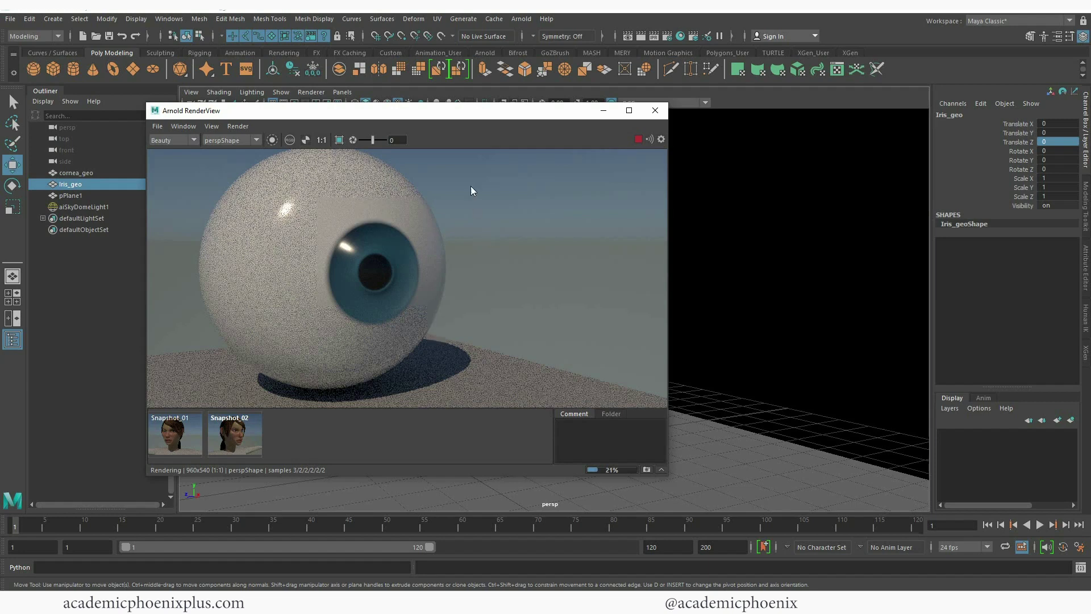
pyautogui.click(638, 139)
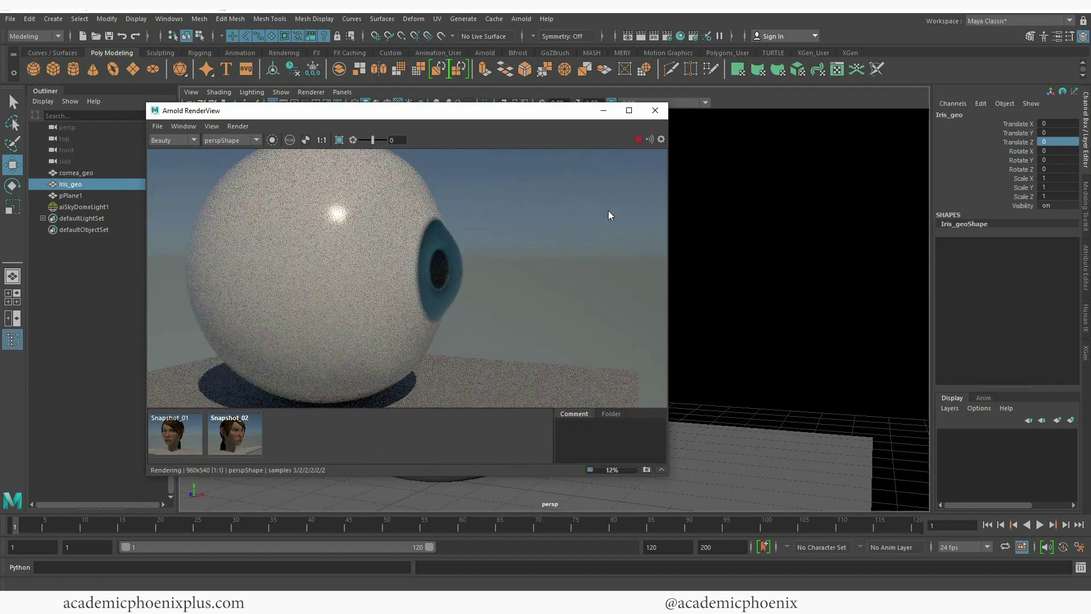
pyautogui.click(638, 140)
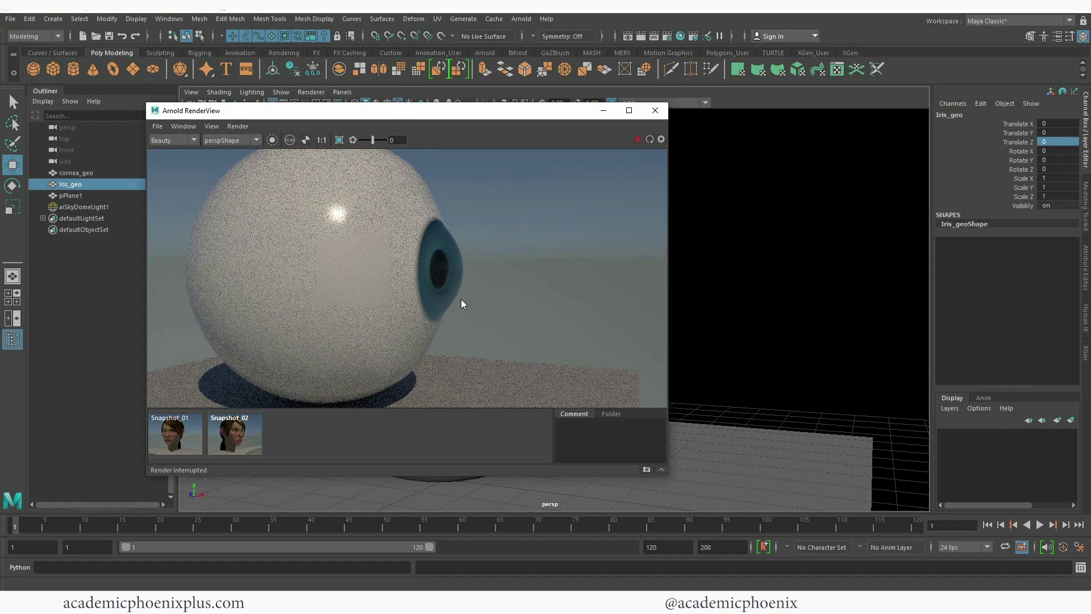
pyautogui.click(656, 111)
# Step: Create a polygon disc and move it in front of the iris, at about Translate X 6.417 and Translate Y 3.915
pyautogui.keyDown('alt'); pyautogui.moveTo(693, 226); pyautogui.dragTo(538, 217); pyautogui.keyUp('alt')
pyautogui.keyDown('alt'); pyautogui.moveTo(537, 217); pyautogui.dragTo(674, 226, button='right'); pyautogui.keyUp('alt')
pyautogui.keyDown('alt'); pyautogui.moveTo(674, 227); pyautogui.dragTo(571, 295); pyautogui.keyUp('alt')
pyautogui.keyDown('alt'); pyautogui.moveTo(572, 295); pyautogui.dragTo(833, 245, button='right'); pyautogui.keyUp('alt')
pyautogui.keyDown('alt'); pyautogui.moveTo(833, 245); pyautogui.dragTo(578, 257); pyautogui.keyUp('alt')
pyautogui.keyDown('alt'); pyautogui.moveTo(578, 257); pyautogui.dragTo(398, 211, button='right'); pyautogui.keyUp('alt')
pyautogui.click(153, 69)
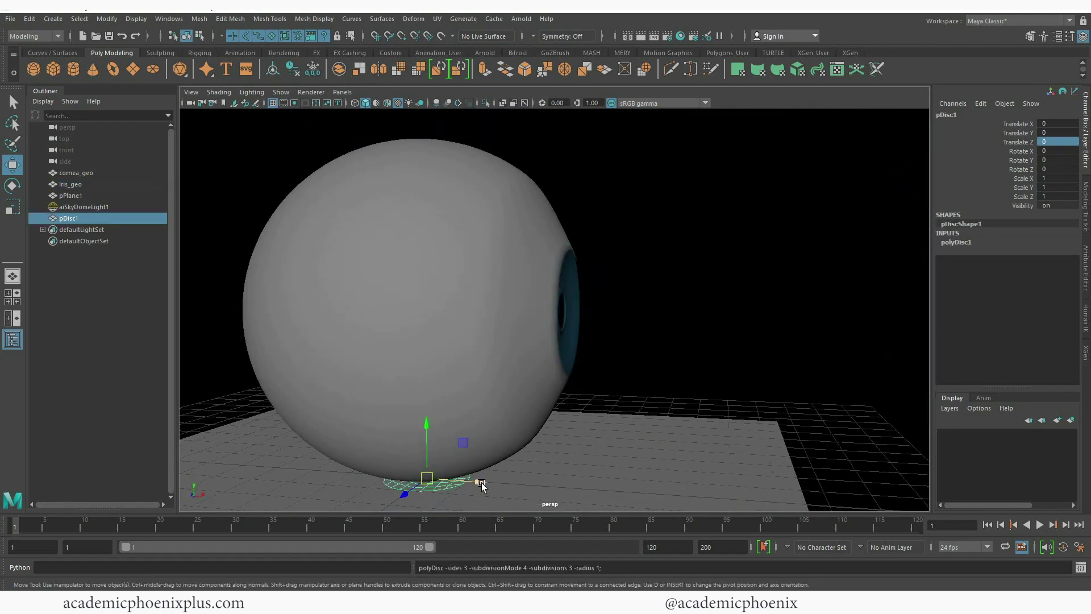
pyautogui.moveTo(478, 482); pyautogui.dragTo(756, 500)
pyautogui.moveTo(702, 453); pyautogui.dragTo(704, 262)
# Step: Rotate the disc to -90 degrees on Z and set its subdivisions to 2
pyautogui.press('e')
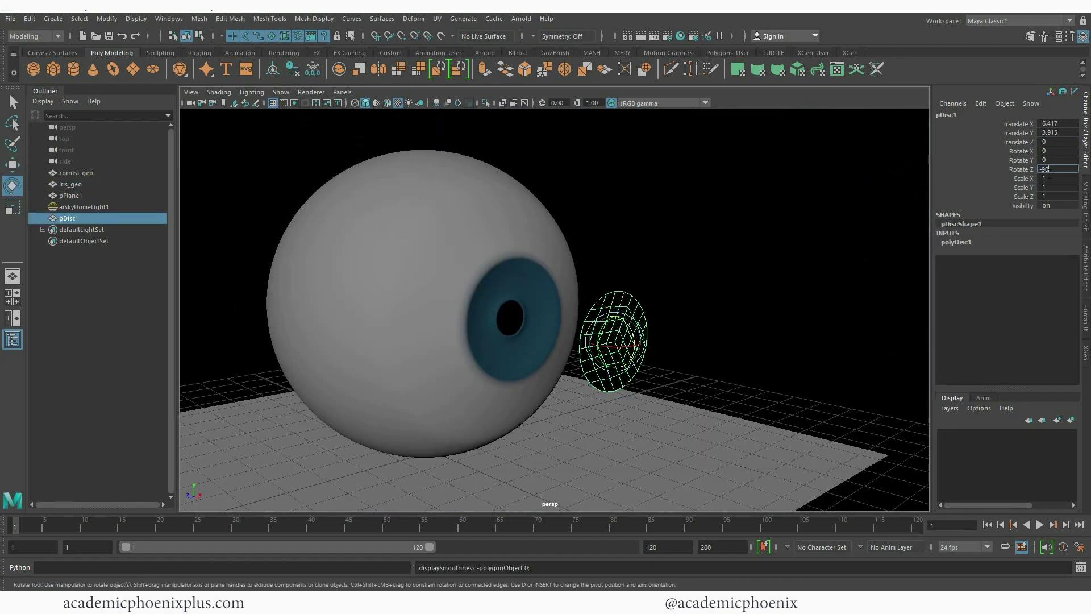
pyautogui.click(960, 242)
pyautogui.doubleClick(1056, 269)
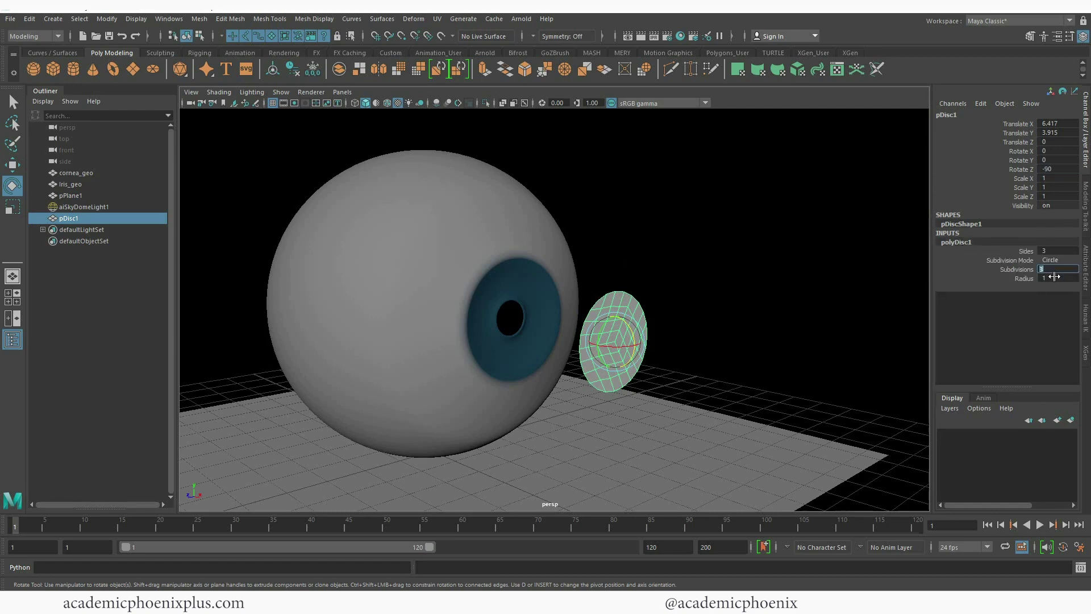
pyautogui.write('2')
pyautogui.press('Return')
# Step: Assign a new Surface Shader material to the disc and name it iris_shader1
pyautogui.moveTo(624, 289); pyautogui.dragTo(620, 580, button='right')
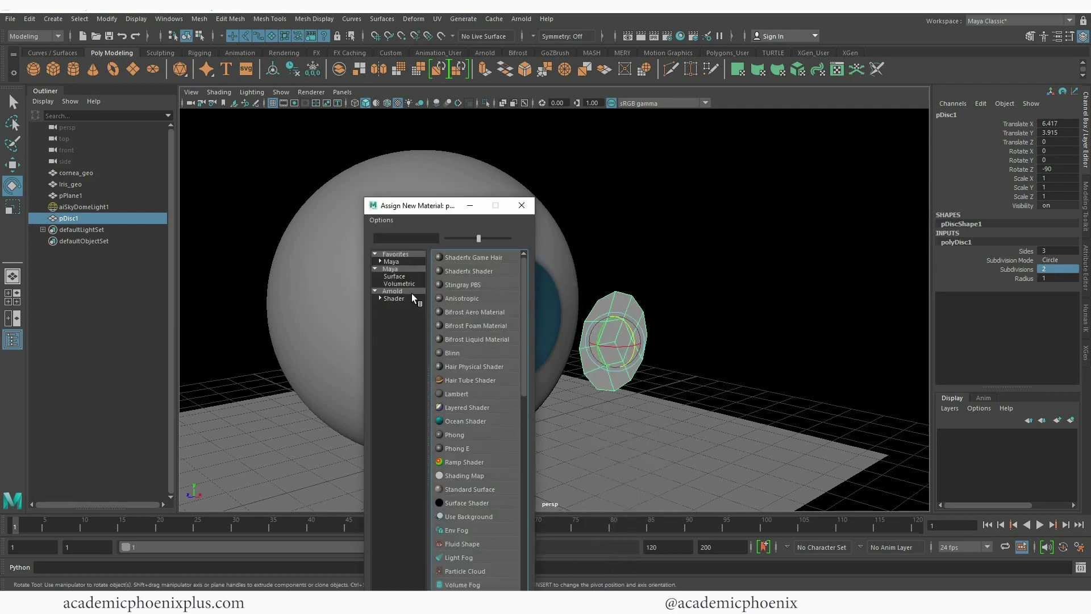
pyautogui.click(478, 503)
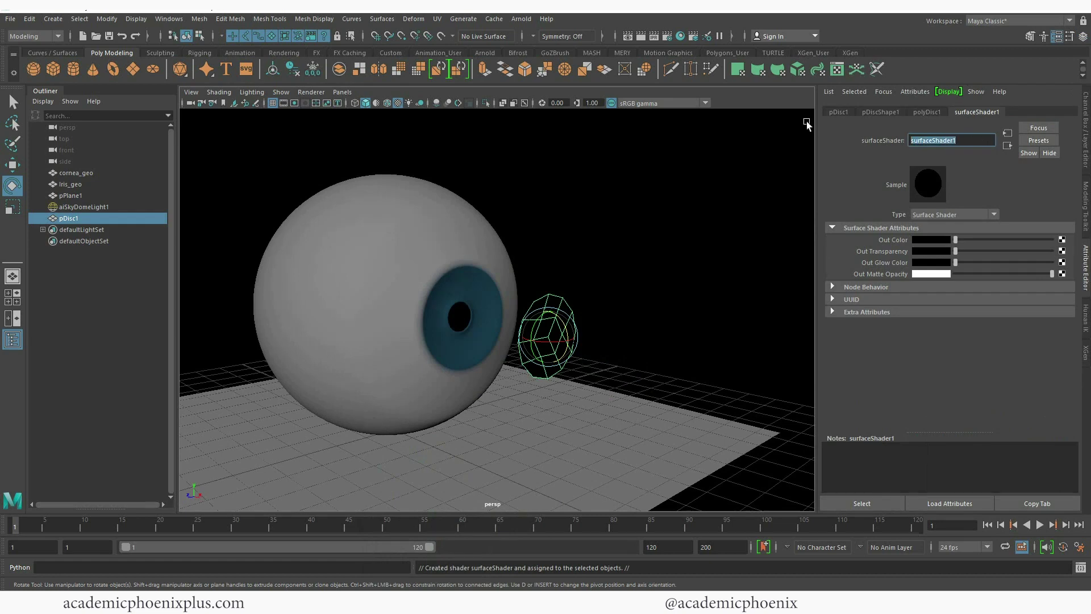
pyautogui.write('iris_shader1')
pyautogui.press('Return')
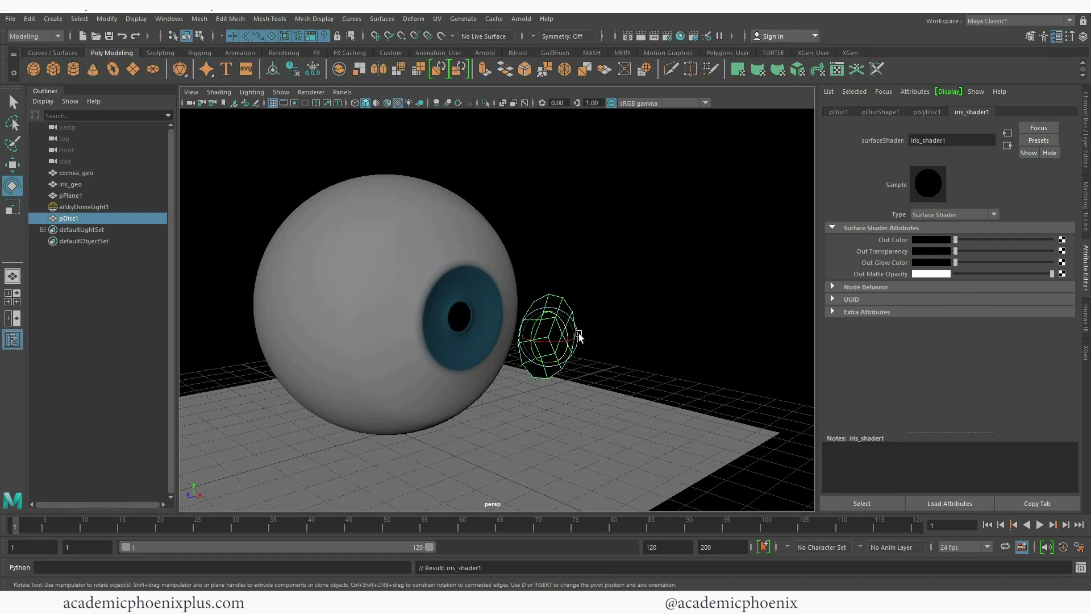
# Step: Move the disc into the iris opening, scale it down to fit the pupil hole, and adjust its depth
pyautogui.press('w')
pyautogui.moveTo(590, 343); pyautogui.dragTo(276, 357)
pyautogui.moveTo(564, 339); pyautogui.dragTo(492, 329)
pyautogui.press('r')
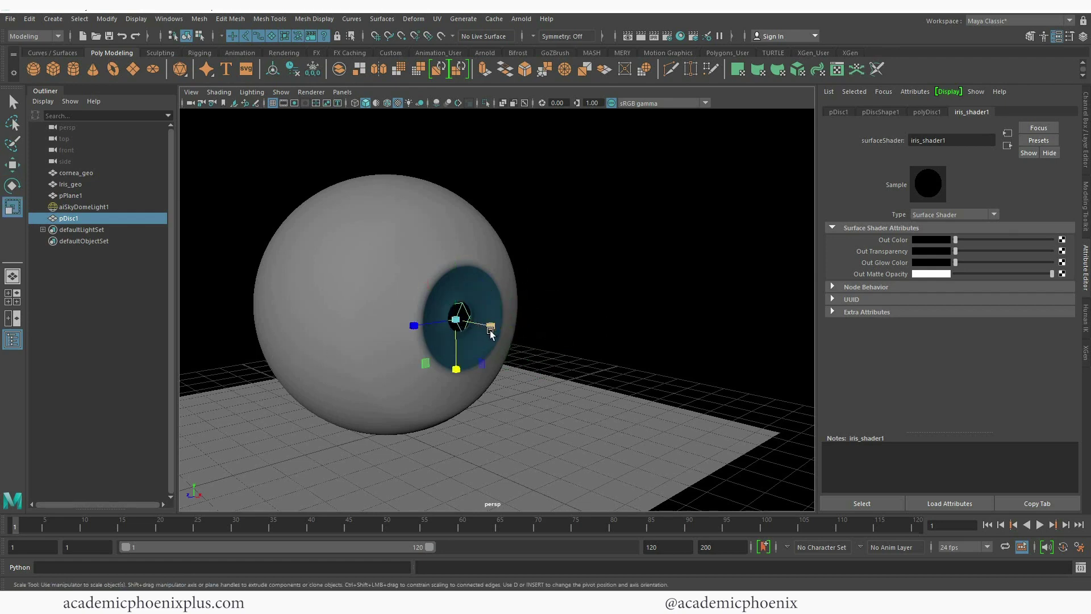
pyautogui.press('w')
pyautogui.moveTo(494, 326); pyautogui.dragTo(540, 327)
# Step: Rename the disc as pupil_geo
pyautogui.doubleClick(90, 217)
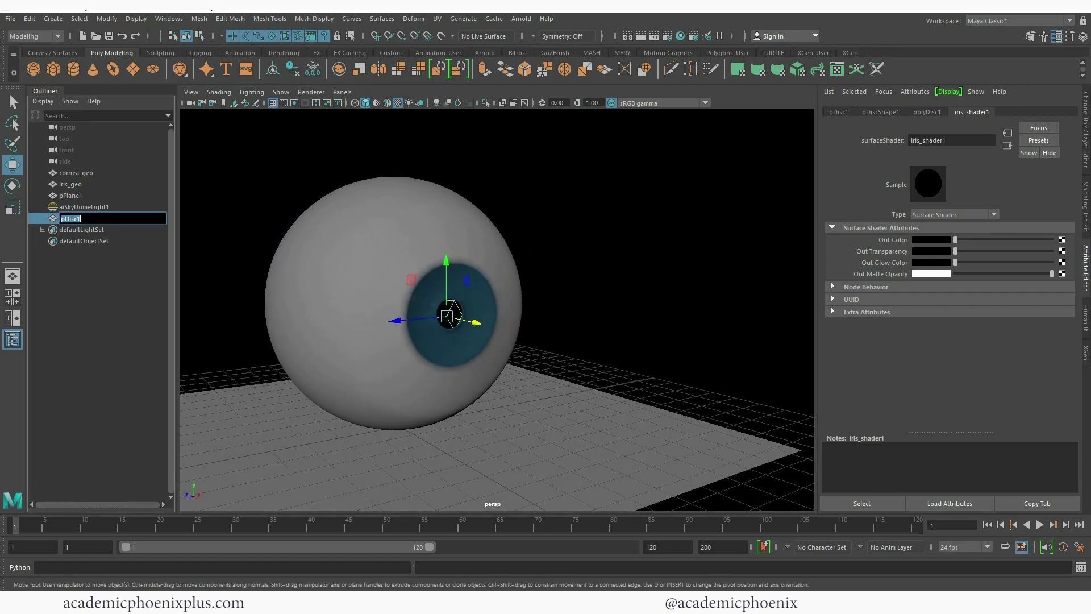
pyautogui.write('pupil_geo')
pyautogui.press('Return')
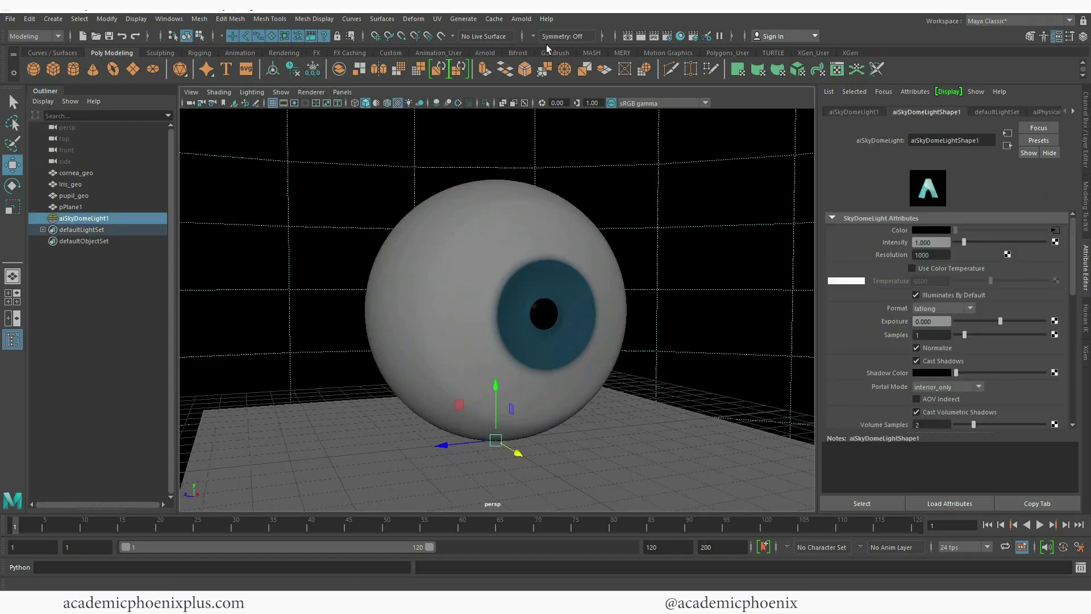
# Step: Render the eyeball with its black pupil in the Arnold RenderView, check it, and close the window
pyautogui.click(521, 18)
pyautogui.click(521, 33)
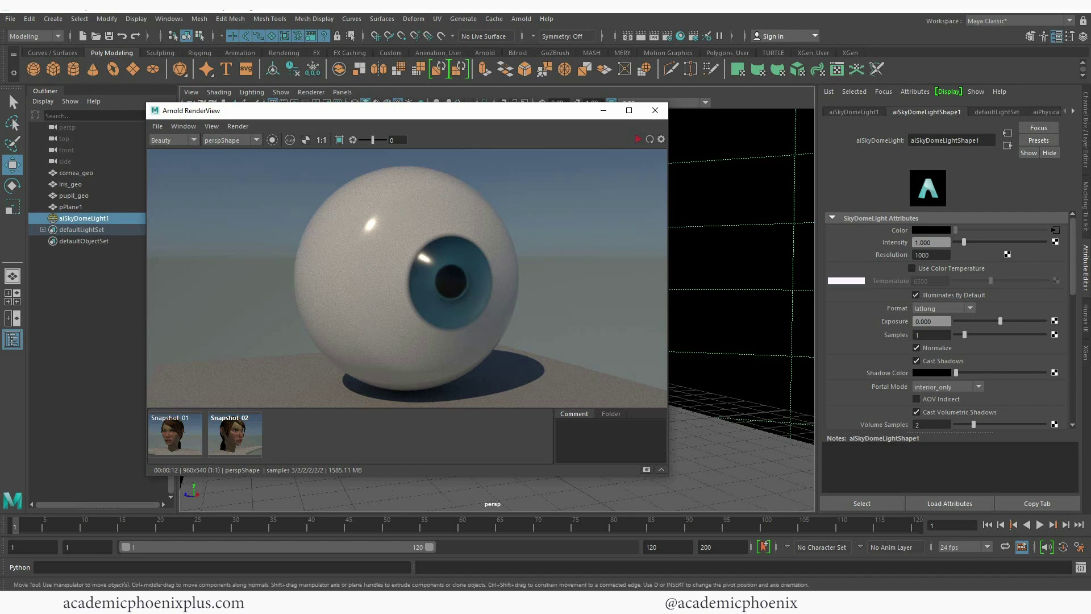
pyautogui.click(656, 110)
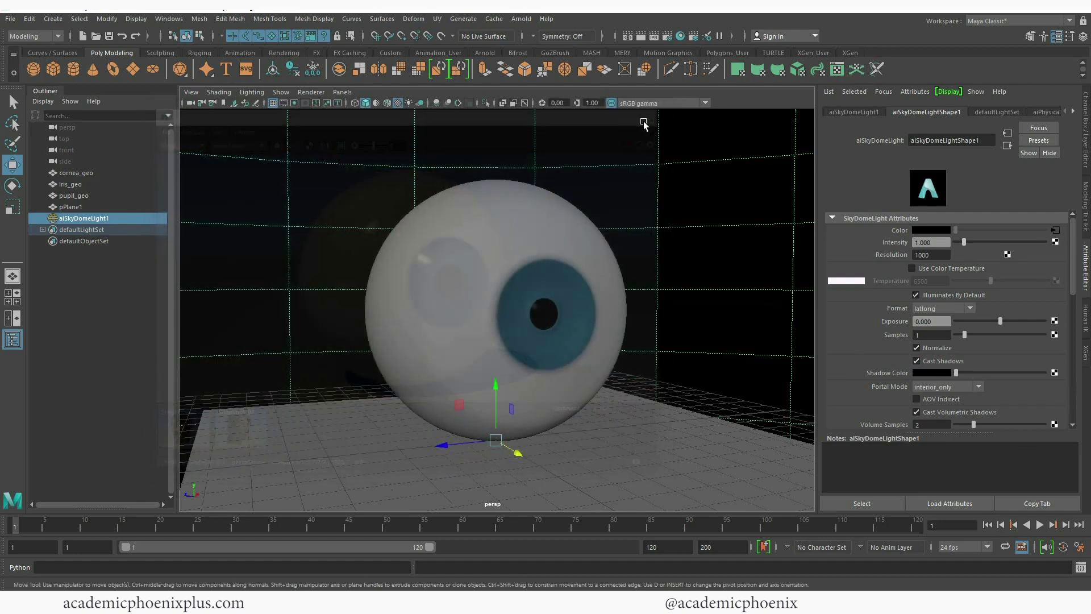
# Step: In the character scene with the head and body, import the eye_basic eyeball model
pyautogui.scroll(3, 702, 310)
pyautogui.keyDown('alt'); pyautogui.moveTo(702, 309); pyautogui.dragTo(652, 328); pyautogui.keyUp('alt')
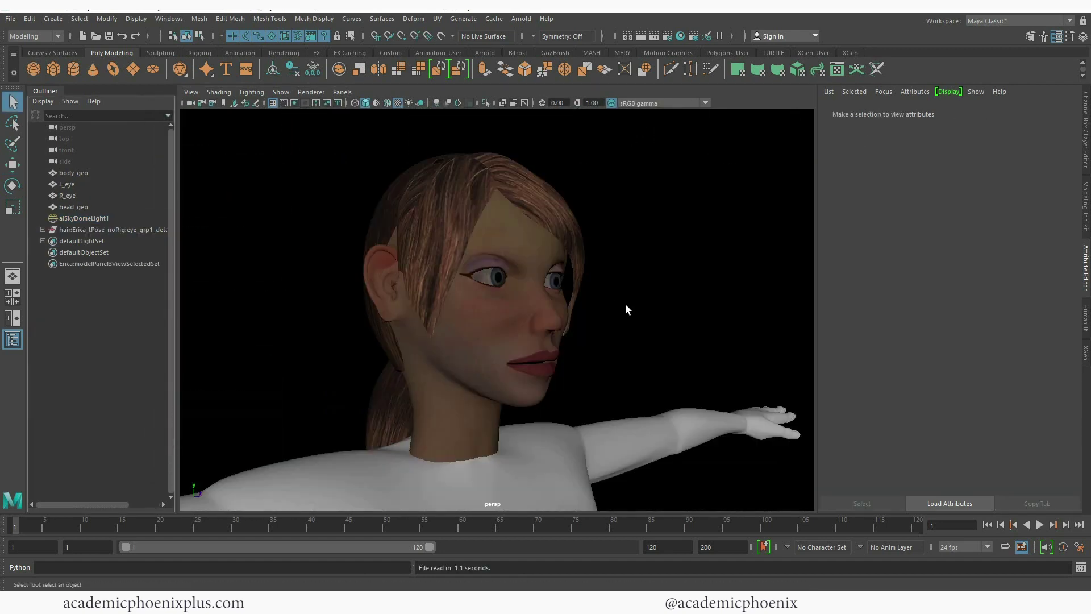
pyautogui.keyDown('alt'); pyautogui.moveTo(629, 307); pyautogui.dragTo(464, 282); pyautogui.keyUp('alt')
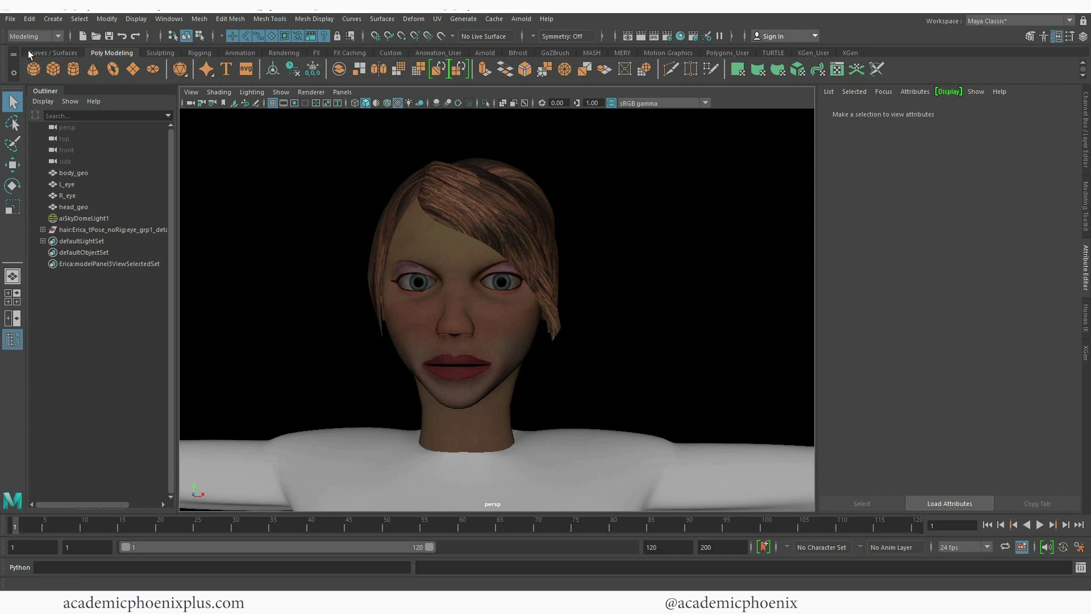
pyautogui.click(10, 18)
pyautogui.click(103, 146)
pyautogui.keyDown('alt'); pyautogui.moveTo(341, 239); pyautogui.dragTo(114, 233, button='right'); pyautogui.keyUp('alt')
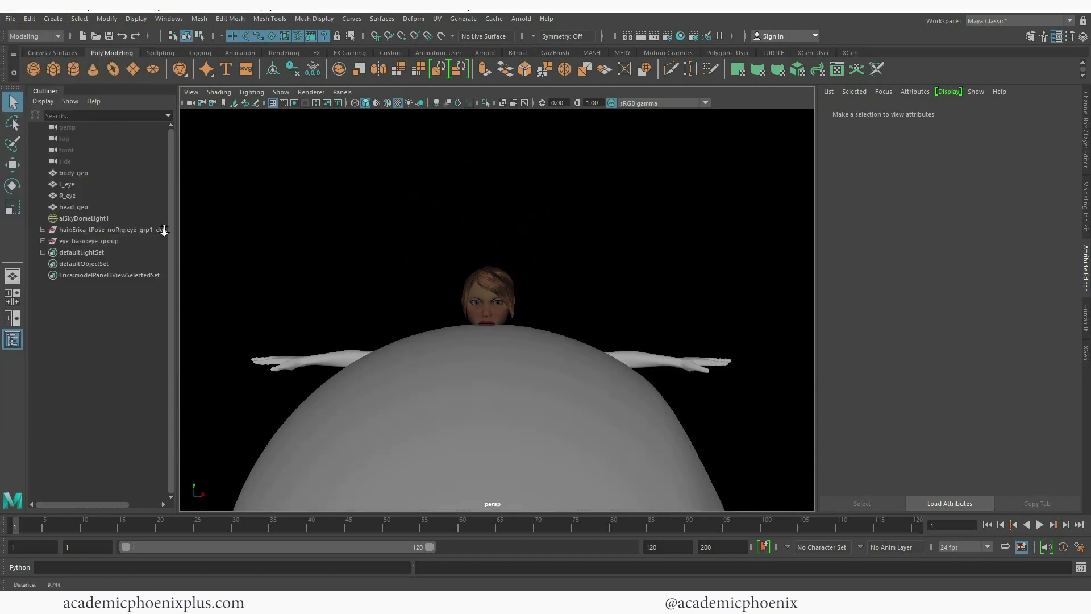
pyautogui.keyDown('alt'); pyautogui.moveTo(356, 267); pyautogui.dragTo(401, 158, button='middle'); pyautogui.keyUp('alt')
pyautogui.keyDown('alt'); pyautogui.moveTo(617, 242); pyautogui.dragTo(546, 257); pyautogui.keyUp('alt')
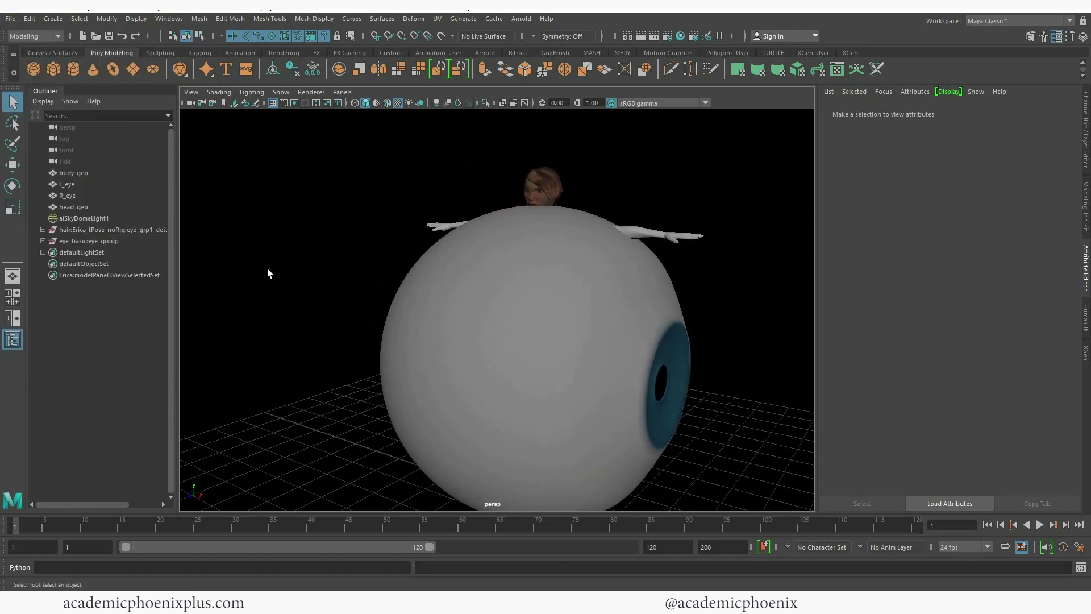
# Step: Scale the imported eye group uniformly to about 0.183 and rotate it to about -98.7 degrees on Y
pyautogui.click(89, 241)
pyautogui.press('r')
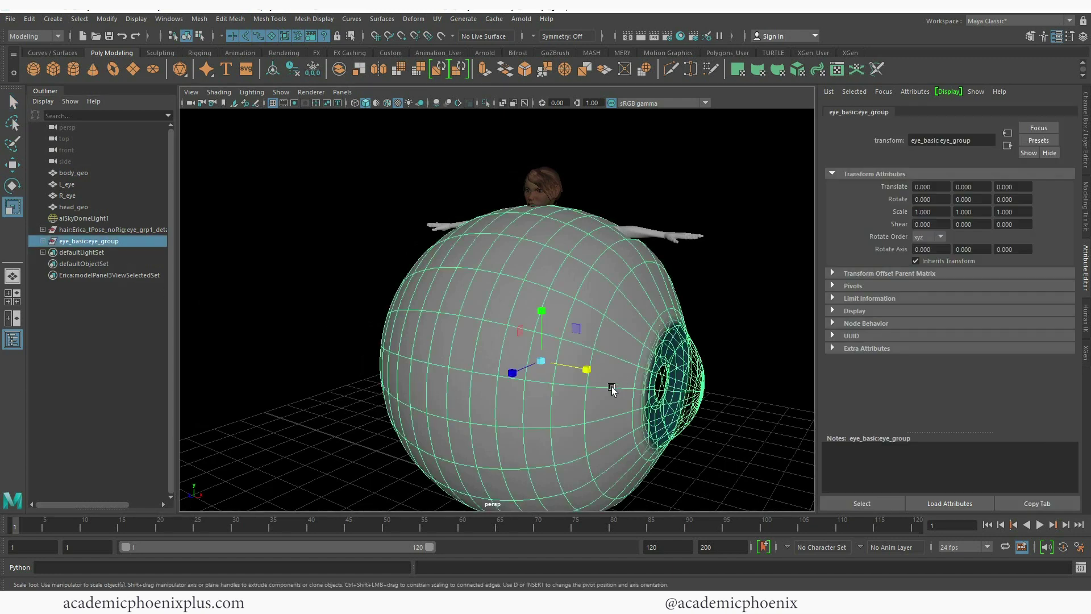
pyautogui.moveTo(540, 361); pyautogui.dragTo(315, 363)
pyautogui.press('e')
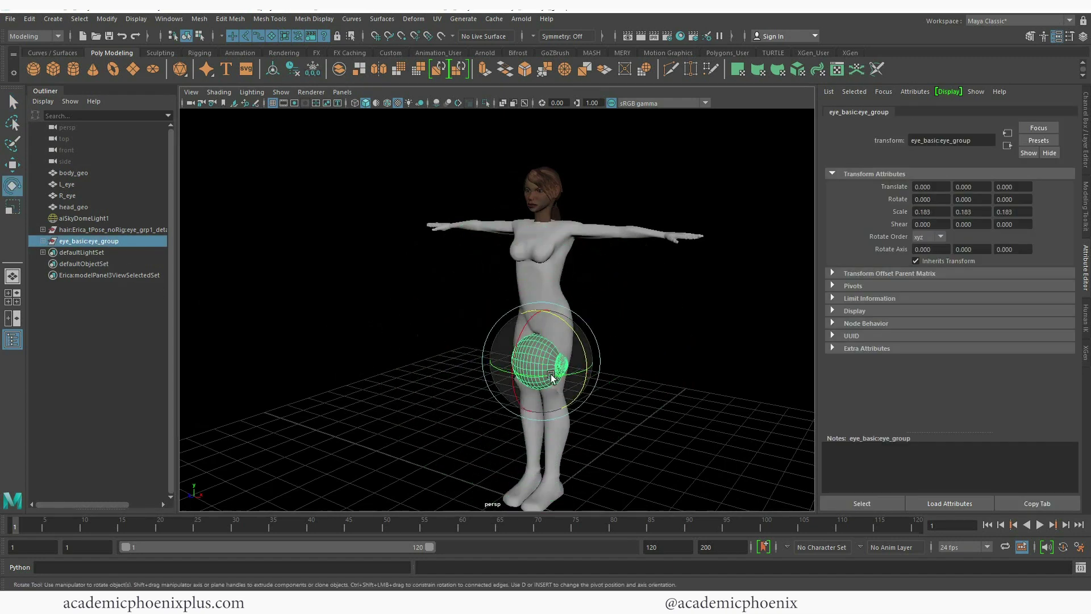
pyautogui.moveTo(551, 375); pyautogui.dragTo(500, 370)
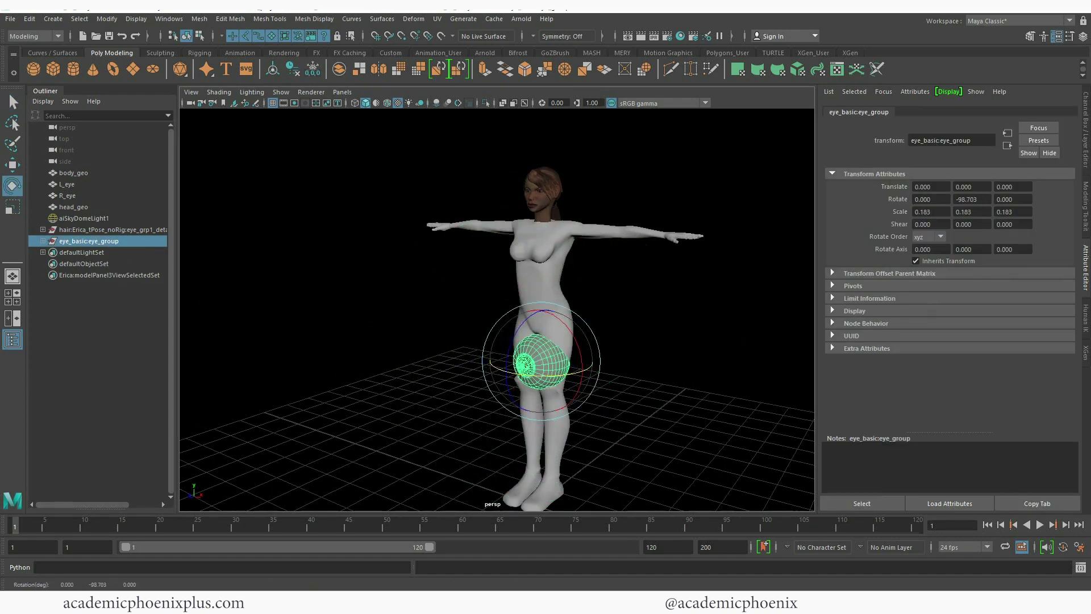
# Step: Raise the eye group to the head, scale it to about 0.07, and fit it into the character's right eye socket
pyautogui.click(1086, 153)
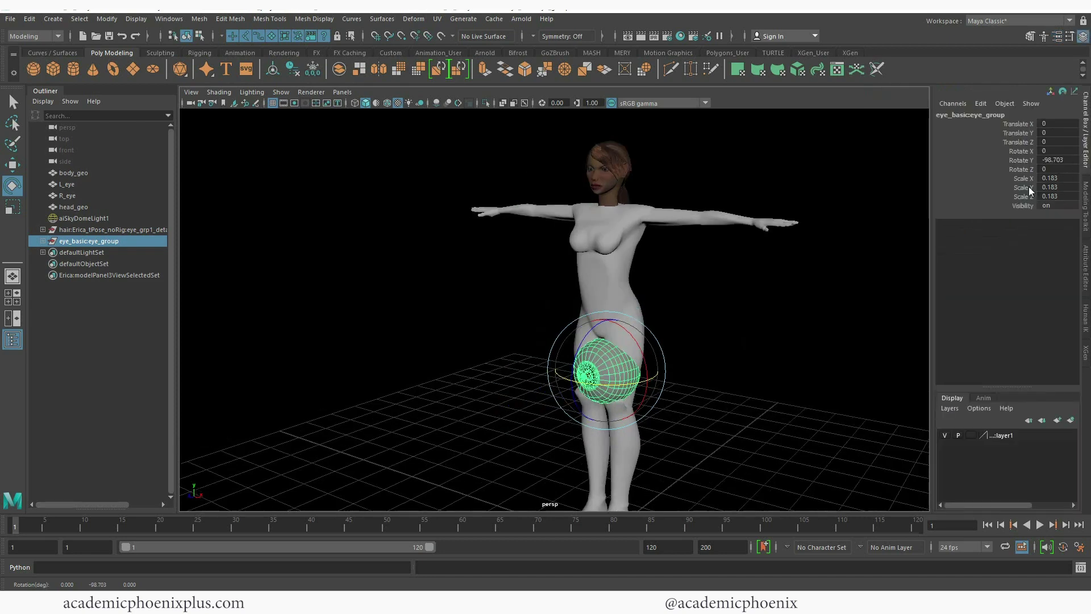
pyautogui.press('w')
pyautogui.moveTo(607, 299); pyautogui.dragTo(640, 117)
pyautogui.press('f')
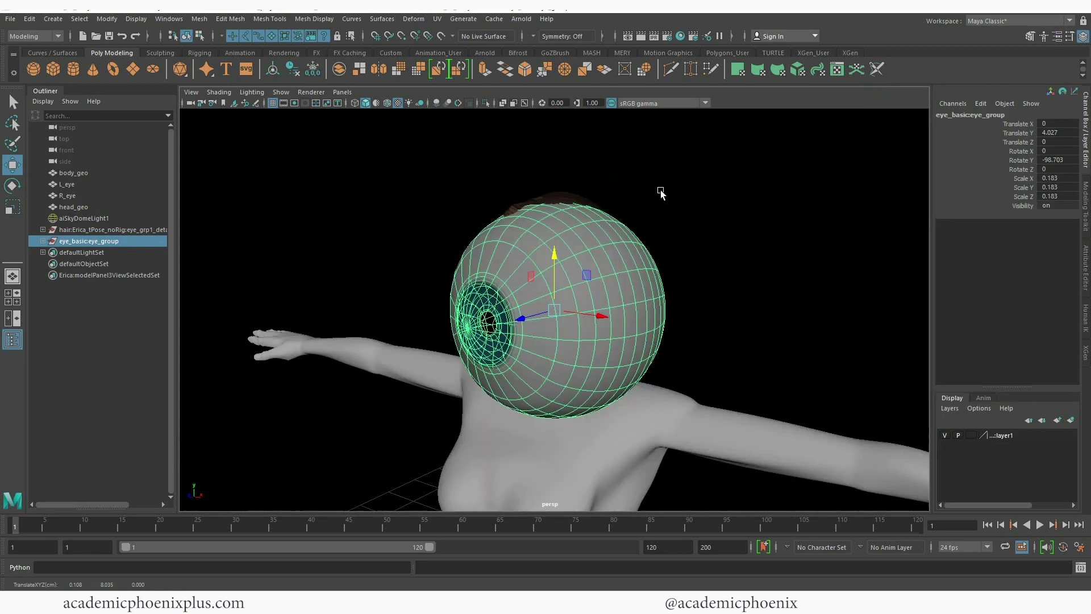
pyautogui.moveTo(558, 320); pyautogui.dragTo(440, 327)
pyautogui.press('w')
pyautogui.scroll(3, 527, 311)
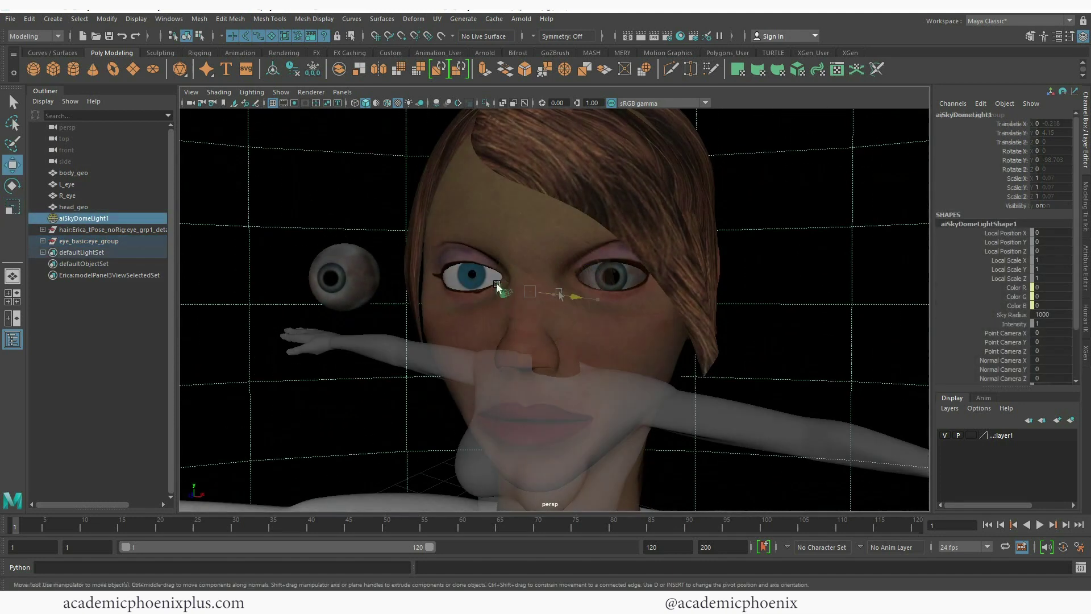
pyautogui.moveTo(527, 311)
pyautogui.keyDown('alt'); pyautogui.mouseDown()
pyautogui.moveTo(575, 309)
pyautogui.moveTo(536, 312)
pyautogui.mouseUp(); pyautogui.keyUp('alt')
# Step: Move the old R_eye to the other side of the head, at about Translate X 0.682, and render the face in Arnold
pyautogui.click(293, 275)
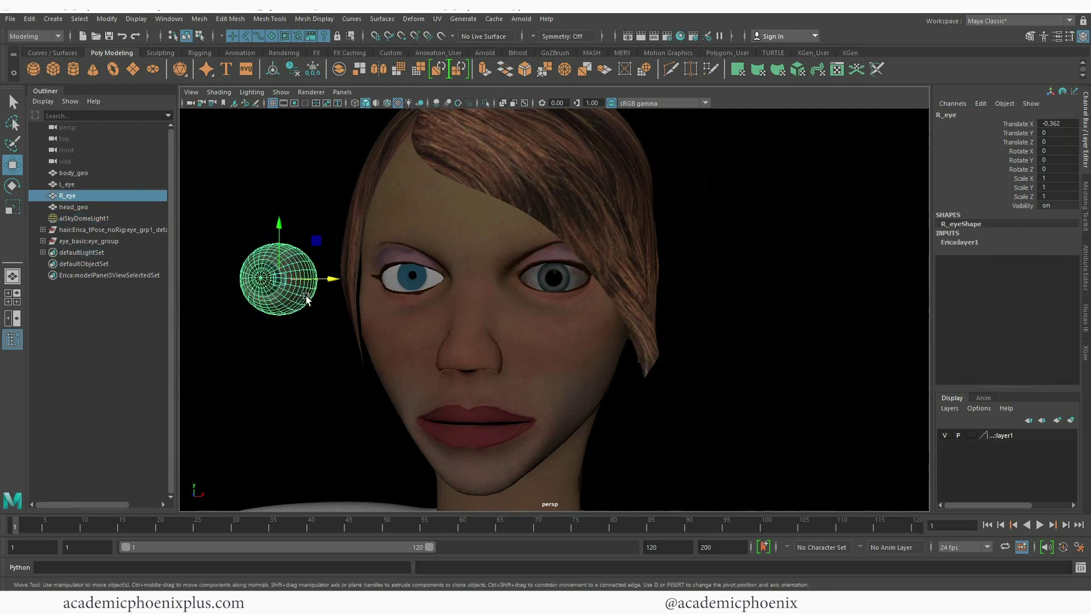
pyautogui.moveTo(336, 279); pyautogui.dragTo(764, 279)
pyautogui.click(521, 19)
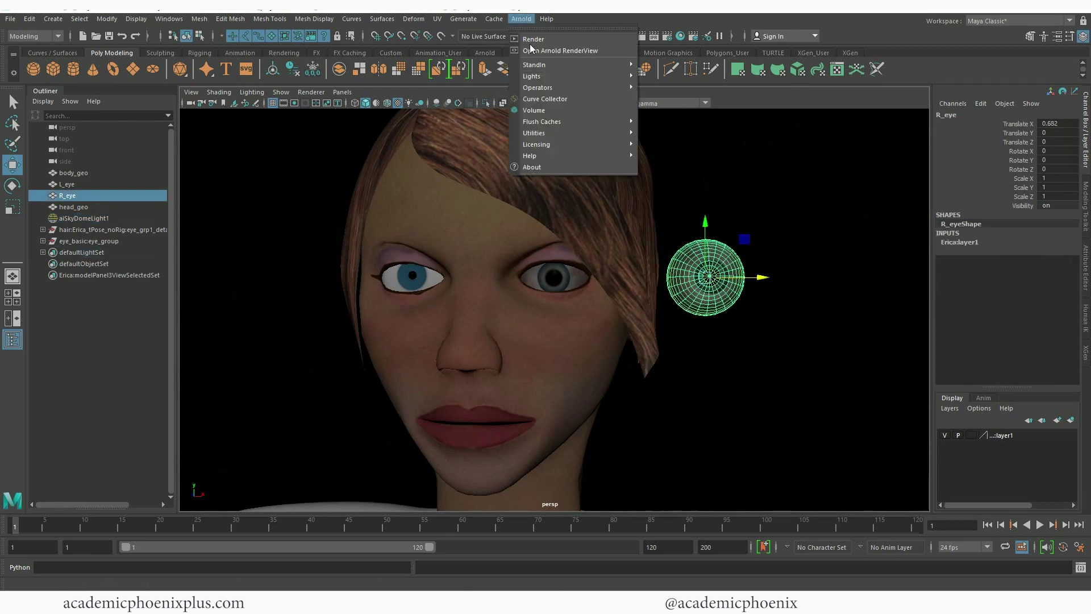
pyautogui.click(537, 42)
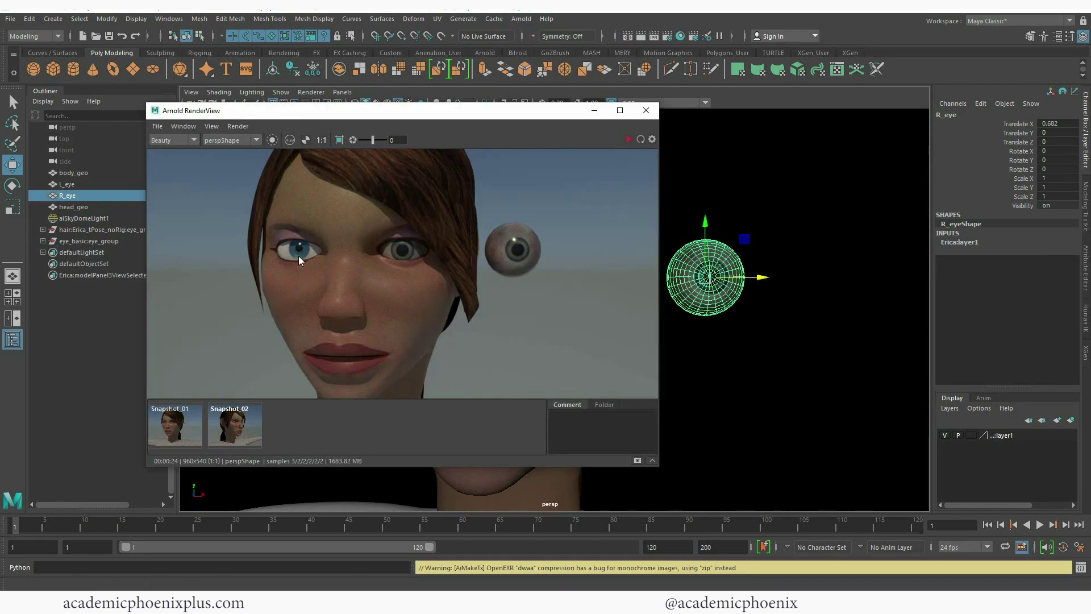